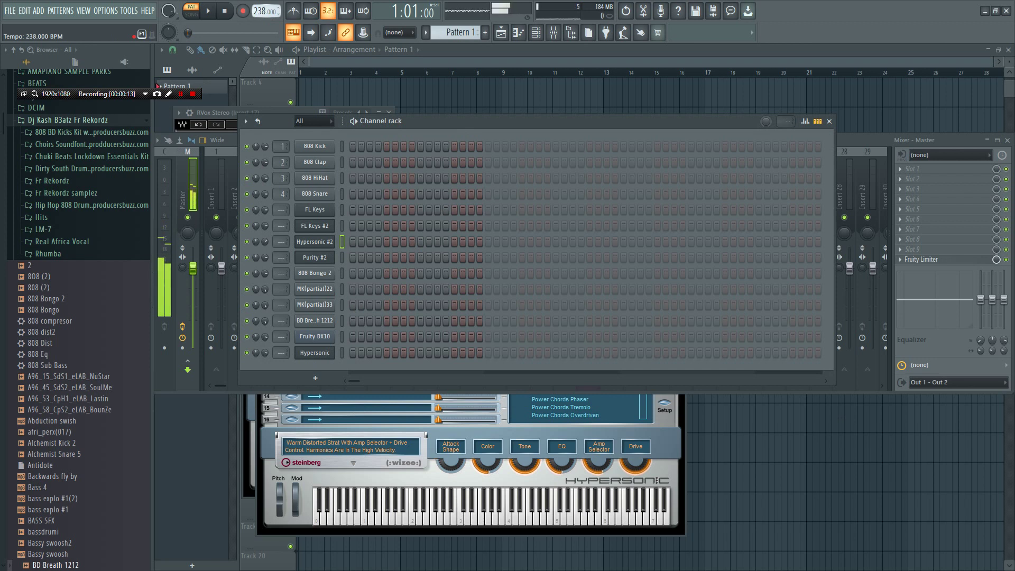
# In the MK(partial)22 piano roll, draw a five-note C5 rhythm across the first two bars
pyautogui.rightClick(321, 294)
pyautogui.click(343, 290)
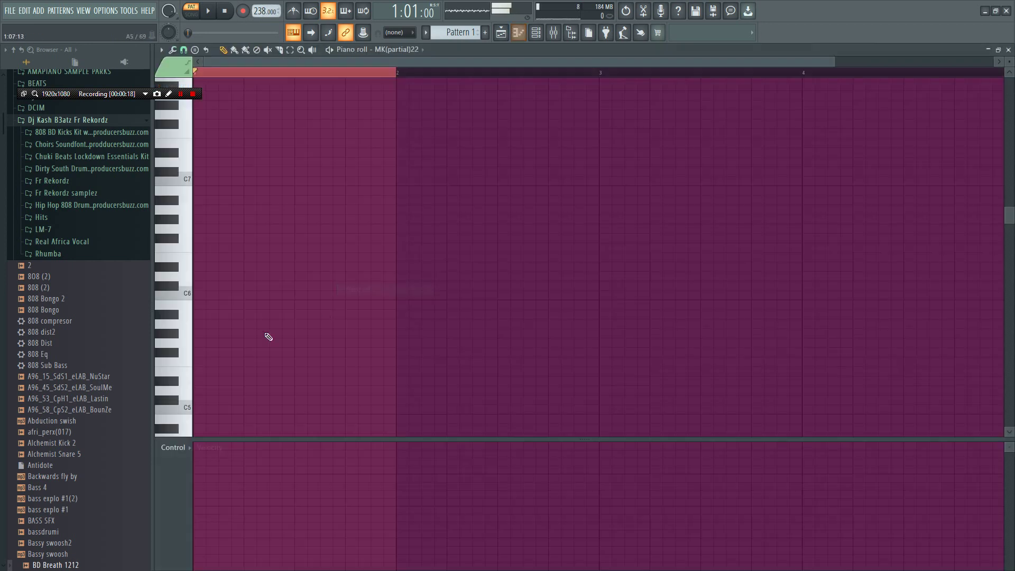
pyautogui.moveTo(834, 61); pyautogui.dragTo(575, 61)
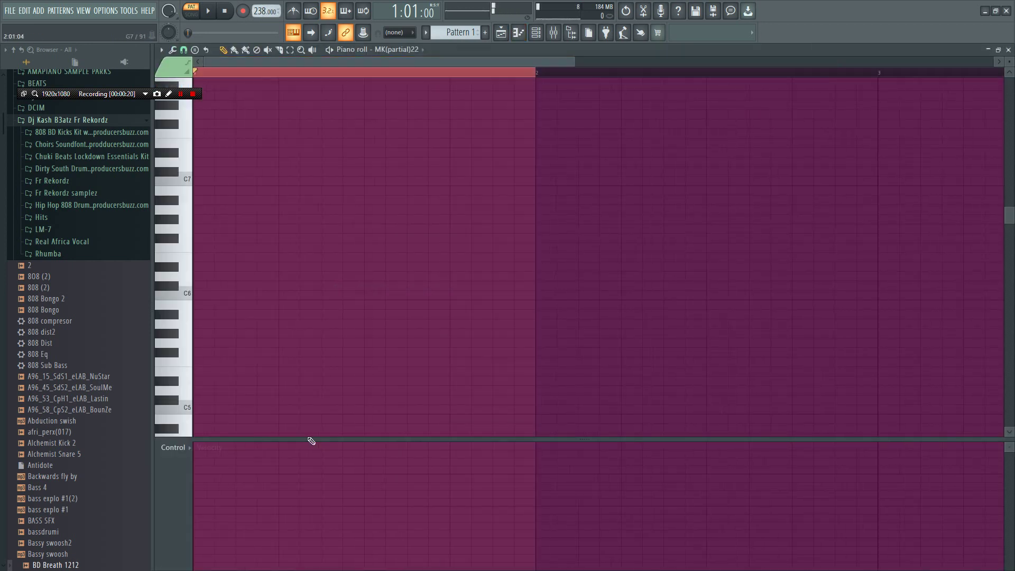
pyautogui.click(227, 410)
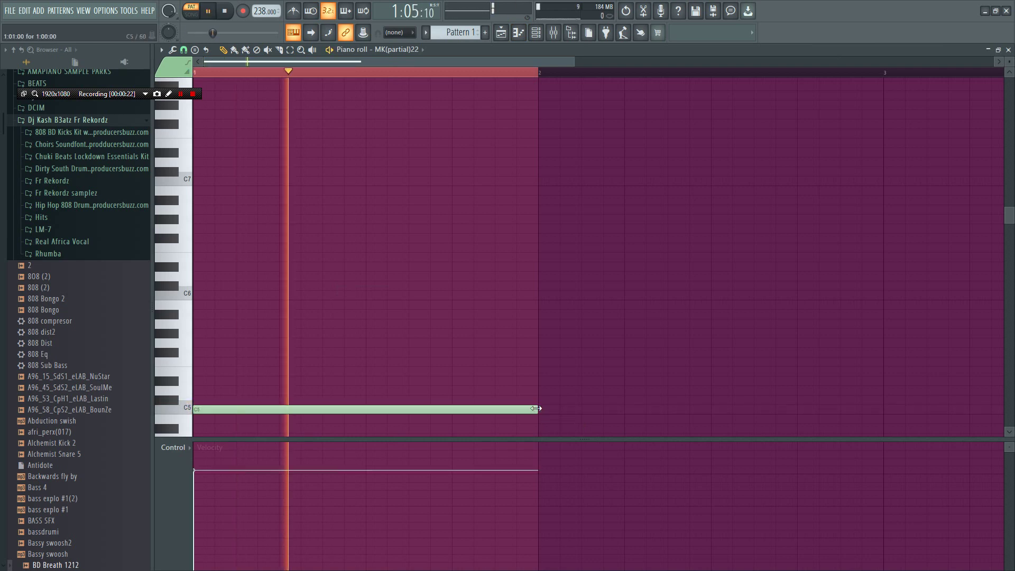
pyautogui.press('space')
pyautogui.click(323, 410)
pyautogui.click(454, 410)
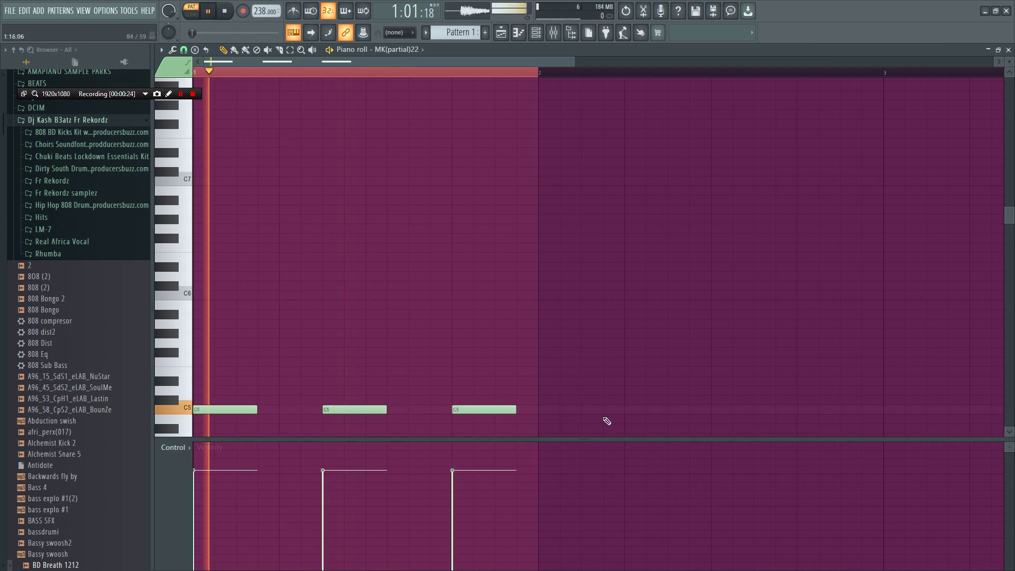
pyautogui.click(628, 409)
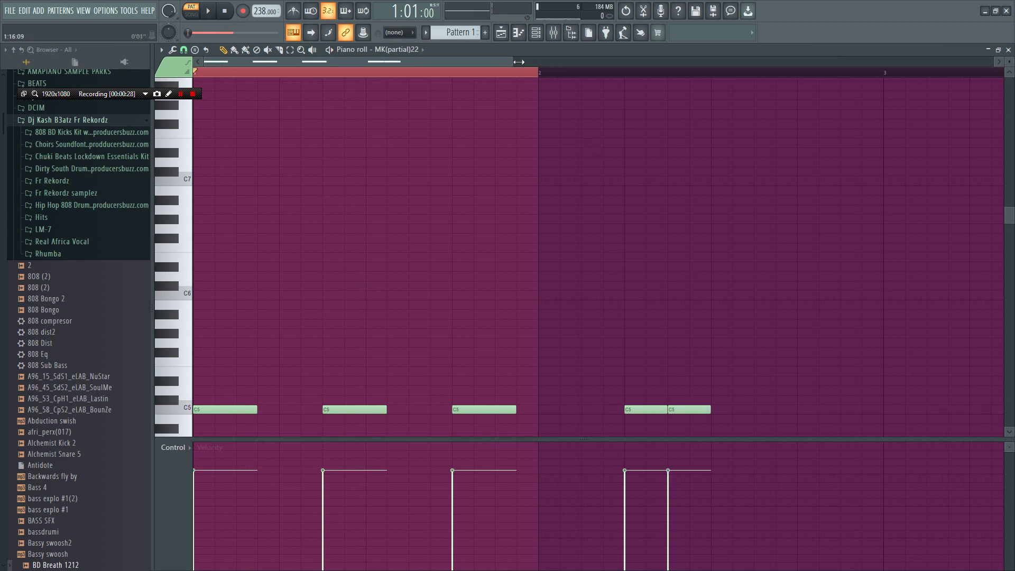
# Duplicate the five-note C5 rhythm into bars 3 and 4, with playback running
pyautogui.moveTo(519, 62); pyautogui.dragTo(817, 62)
pyautogui.press('space')
pyautogui.hotkey('ctrl', 'a')
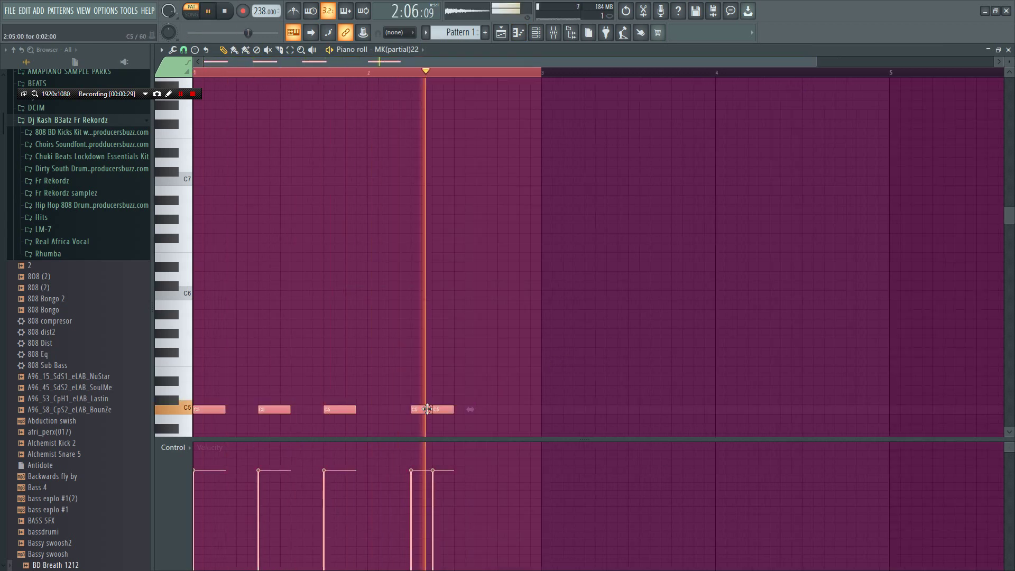
pyautogui.hotkey('ctrl', 'b')
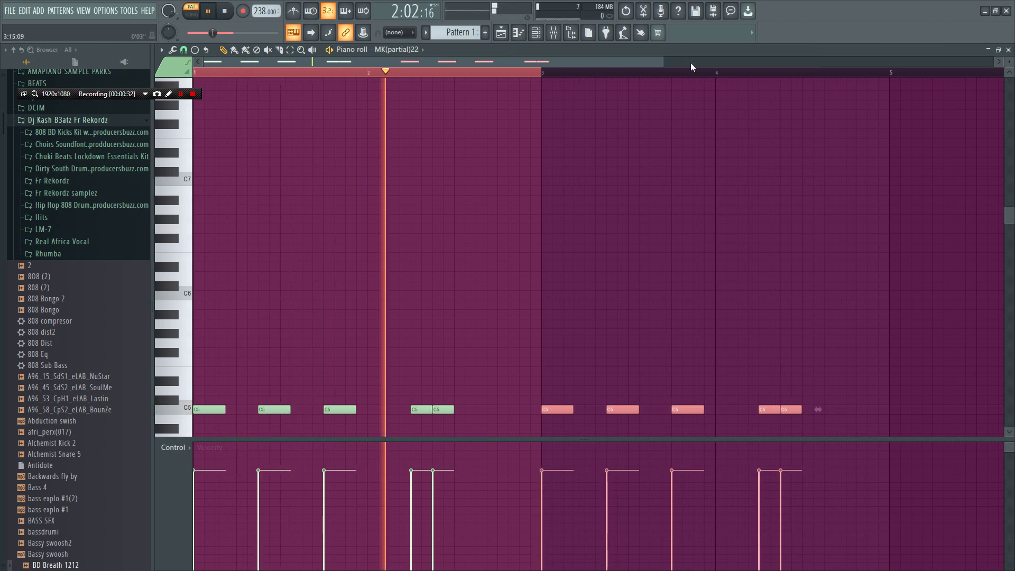
pyautogui.hotkey('ctrl', 'a')
pyautogui.moveTo(662, 61); pyautogui.dragTo(995, 109)
pyautogui.click(664, 343)
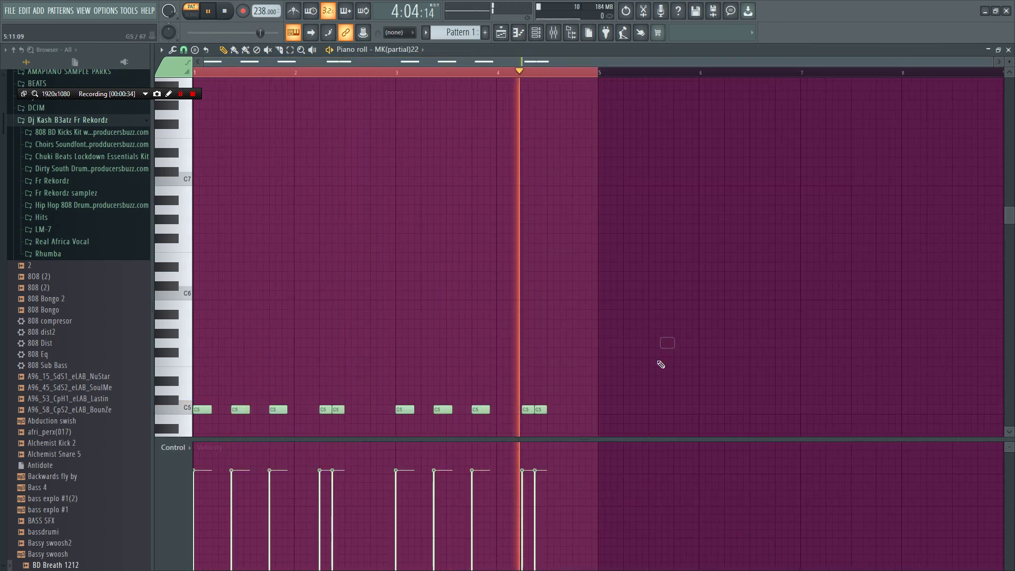
# Move the start of the fourth C5 note in both two-bar phrases slightly earlier and check the timing in playback
pyautogui.press('space')
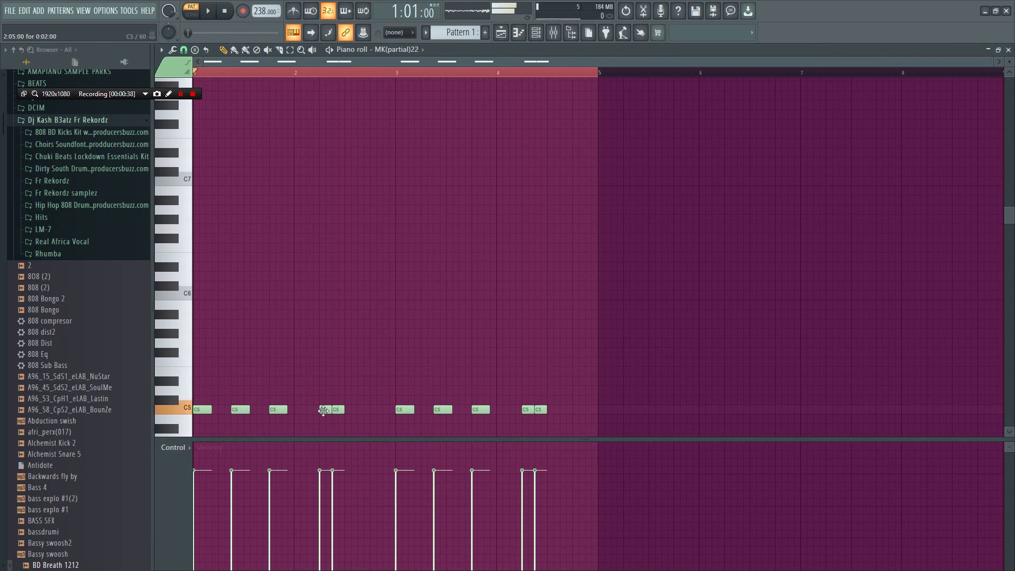
pyautogui.press('space')
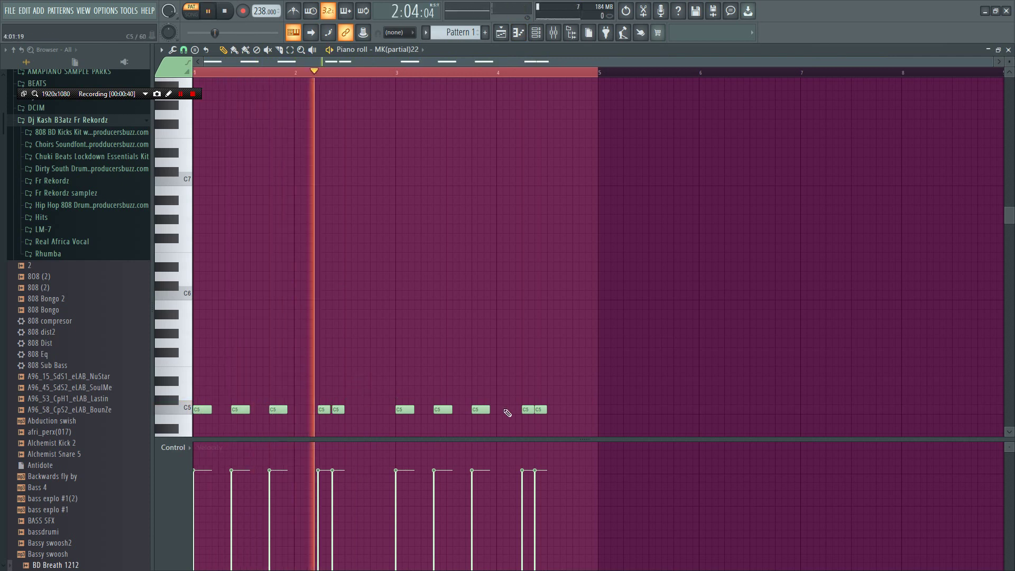
pyautogui.press('space')
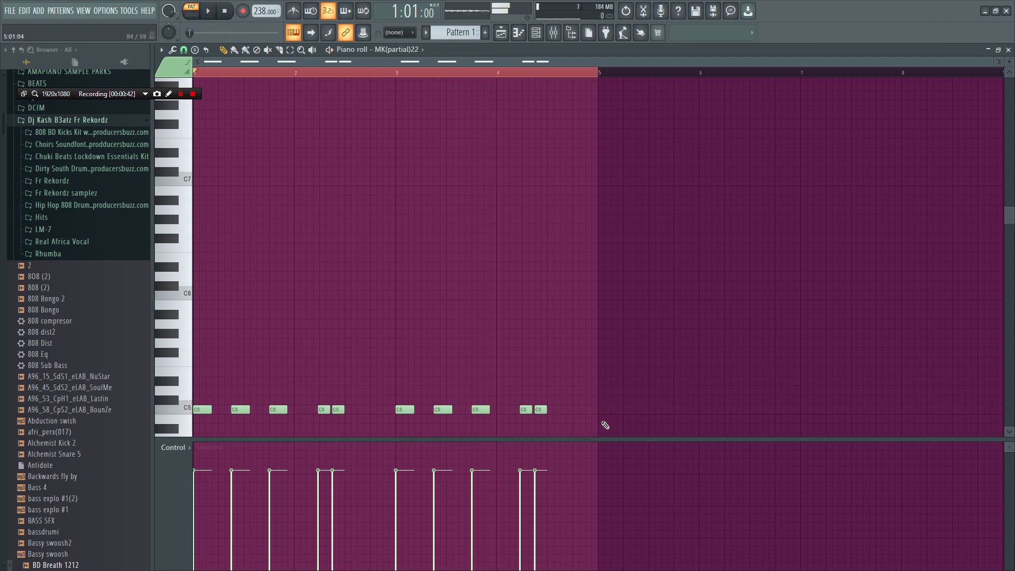
# Duplicate the four-bar C5 phrase into bars 5 to 8
pyautogui.moveTo(589, 430); pyautogui.dragTo(195, 382)
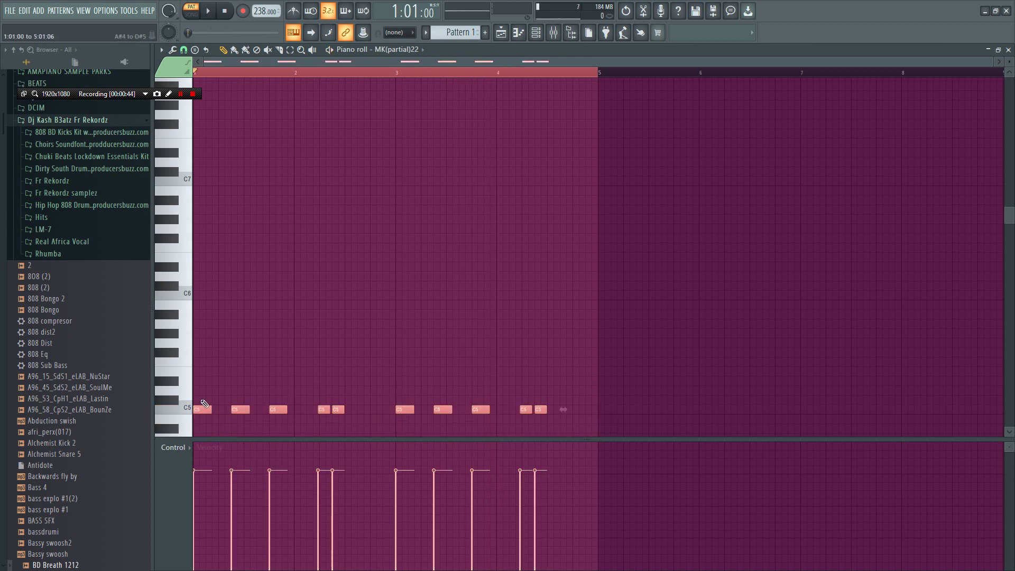
pyautogui.hotkey('ctrl', 'b')
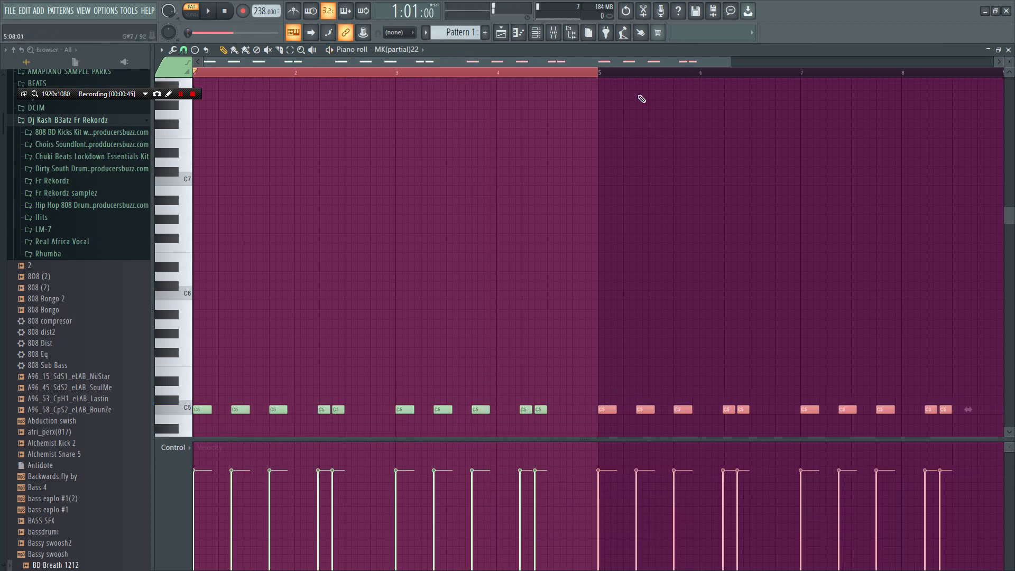
pyautogui.moveTo(614, 62); pyautogui.dragTo(727, 61)
pyautogui.click(560, 285)
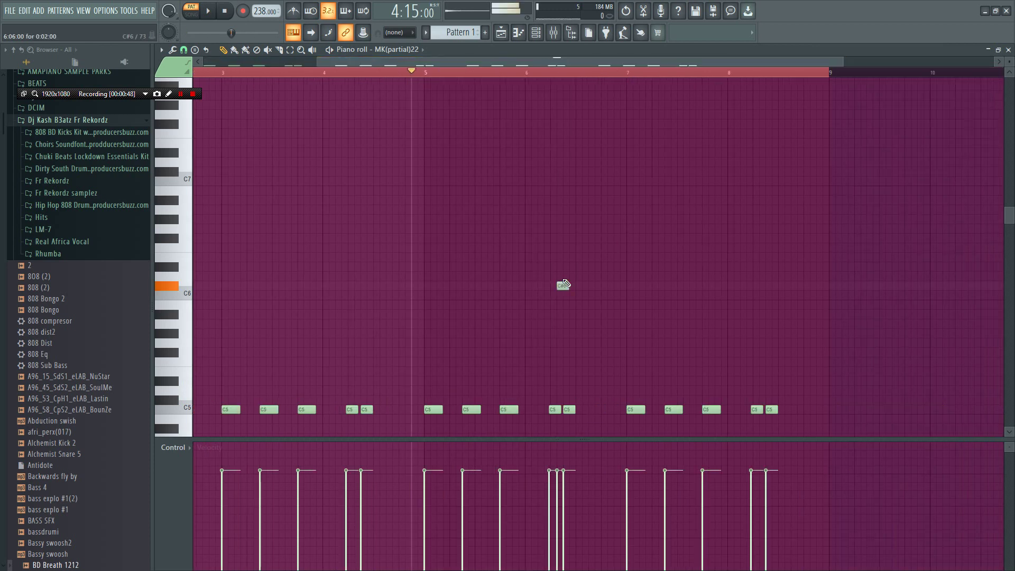
pyautogui.rightClick(560, 285)
# Shorten bar 7's first C5 note, add another right after it, and add a closing C5 note reaching the end of bar 8
pyautogui.press('space')
pyautogui.moveTo(644, 410); pyautogui.dragTo(638, 410)
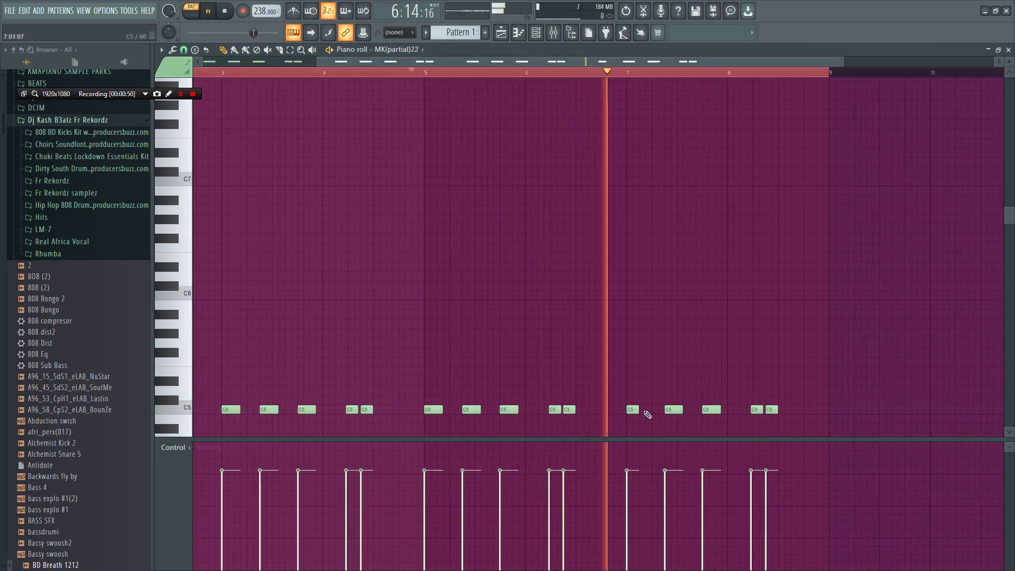
pyautogui.click(648, 411)
pyautogui.click(808, 411)
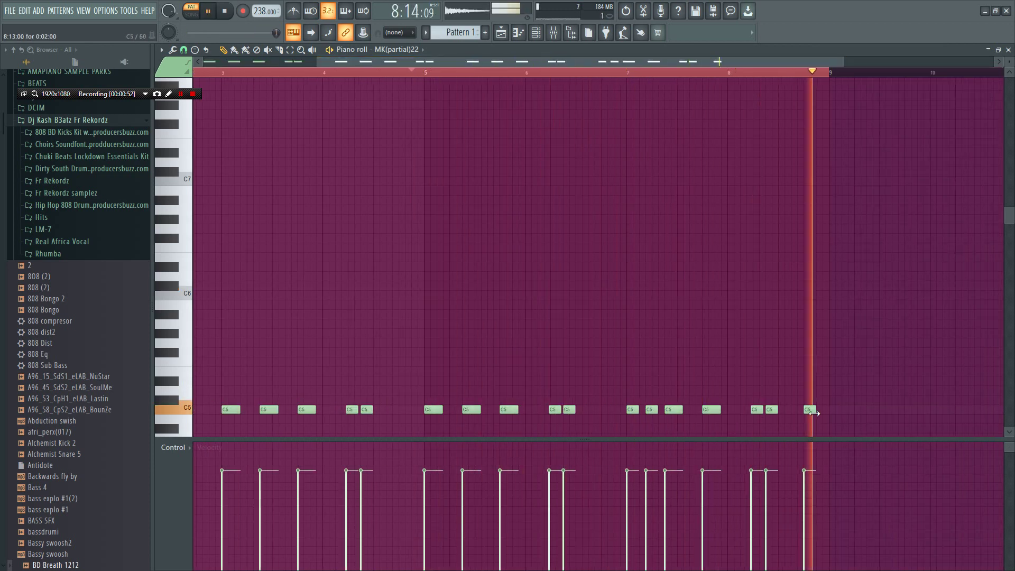
pyautogui.press('space')
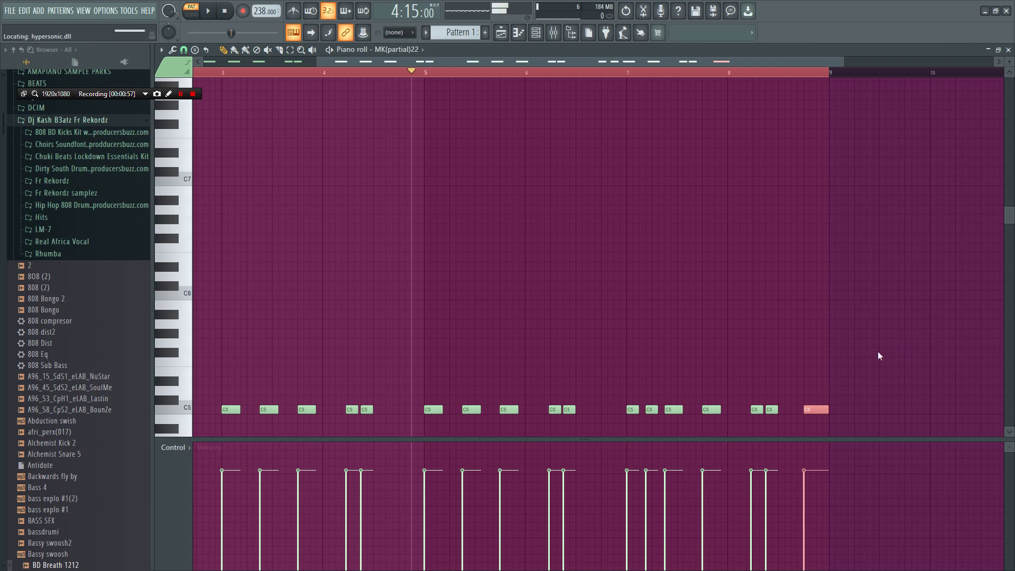
# Chop the final C5 note with the Default chopper pattern and draw a rising velocity ramp over its slices
pyautogui.hotkey('alt', 'u')
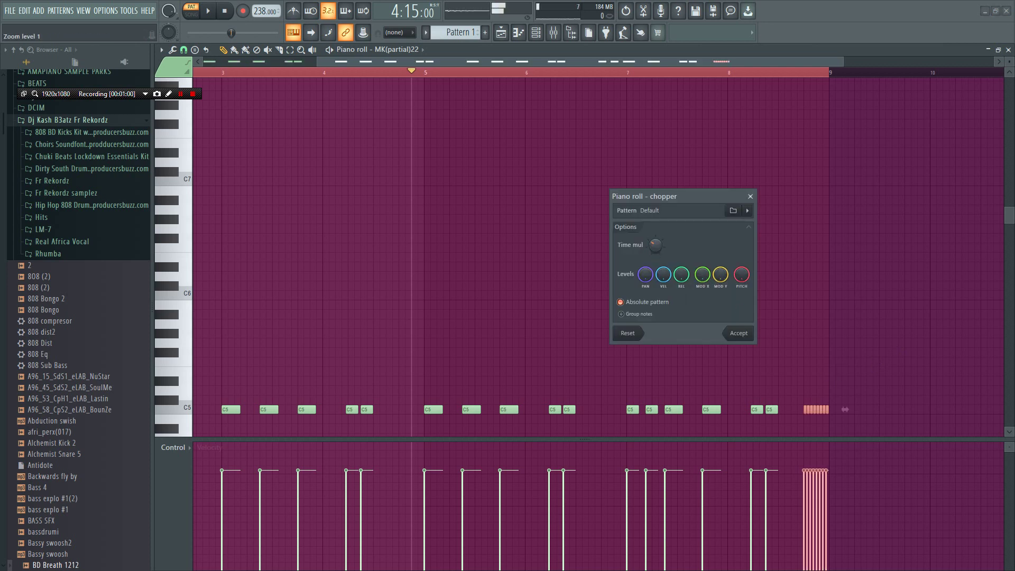
pyautogui.click(737, 334)
pyautogui.press('space')
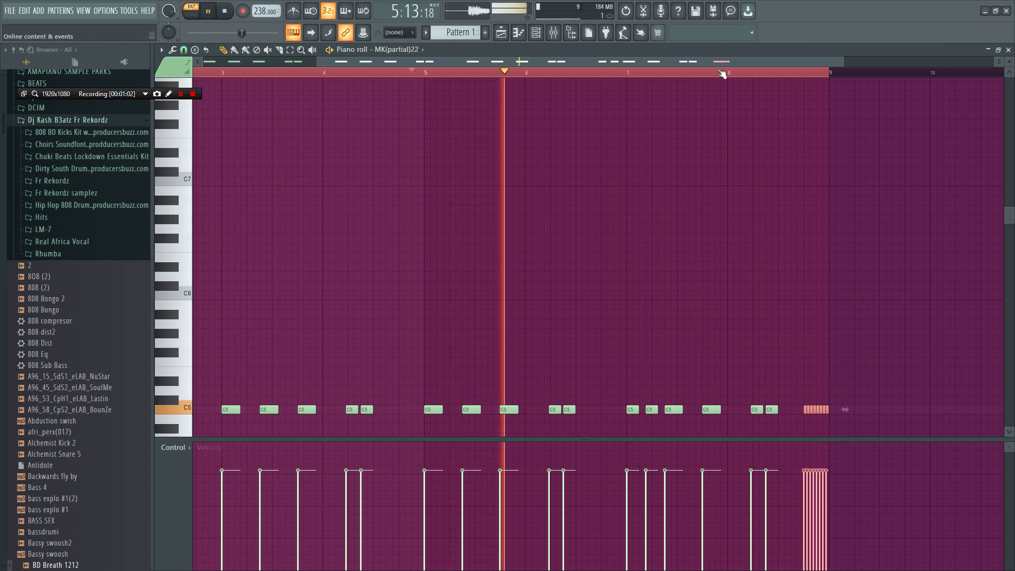
pyautogui.click(804, 506)
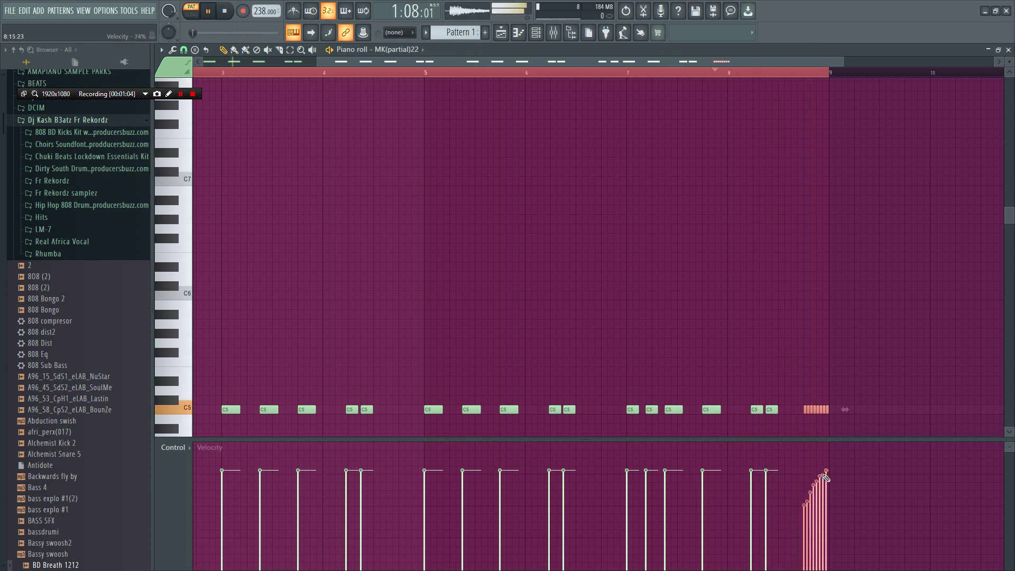
# Copy the MK(partial)22 notes to the MK(partial)33 channel and audition that channel soloed, then restore the other channels
pyautogui.click(554, 32)
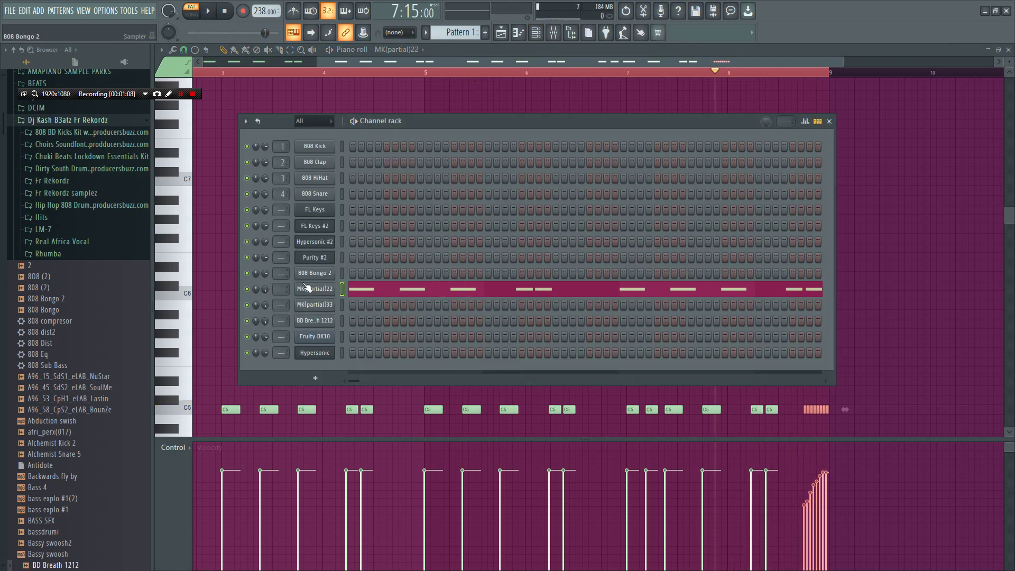
pyautogui.rightClick(312, 288)
pyautogui.click(450, 299)
pyautogui.rightClick(325, 307)
pyautogui.click(459, 326)
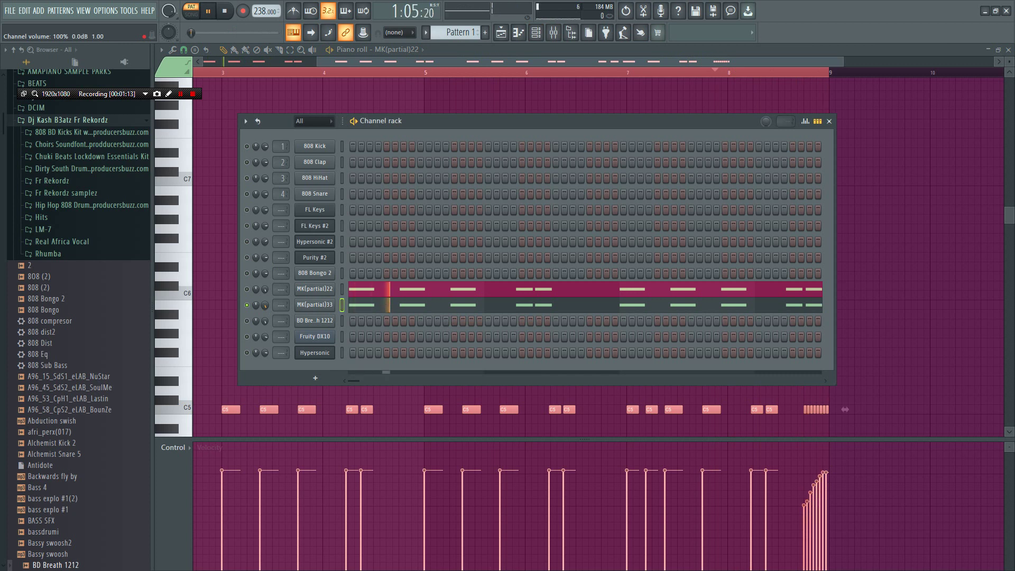
pyautogui.rightClick(247, 305)
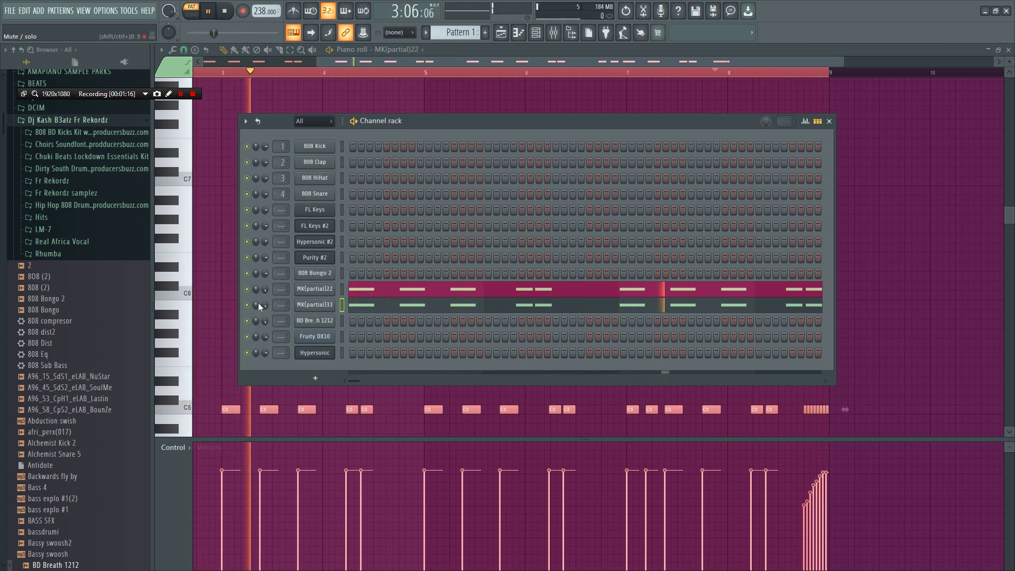
pyautogui.press('space')
# In the 808 Bongo 2 piano roll, place a pair of short G5 notes in bar 1 and play them back
pyautogui.rightClick(318, 275)
pyautogui.click(378, 275)
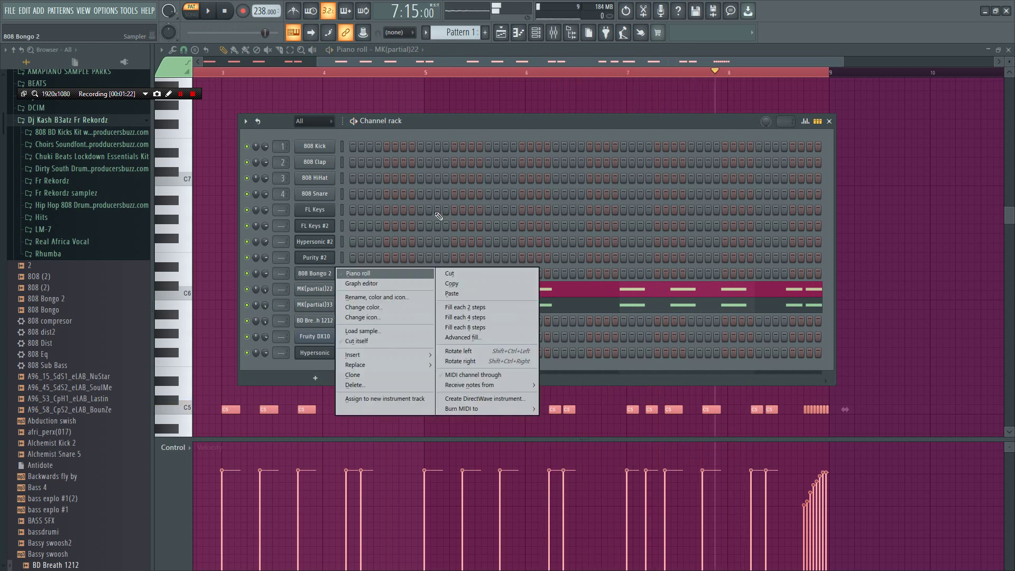
pyautogui.moveTo(766, 61); pyautogui.dragTo(253, 100)
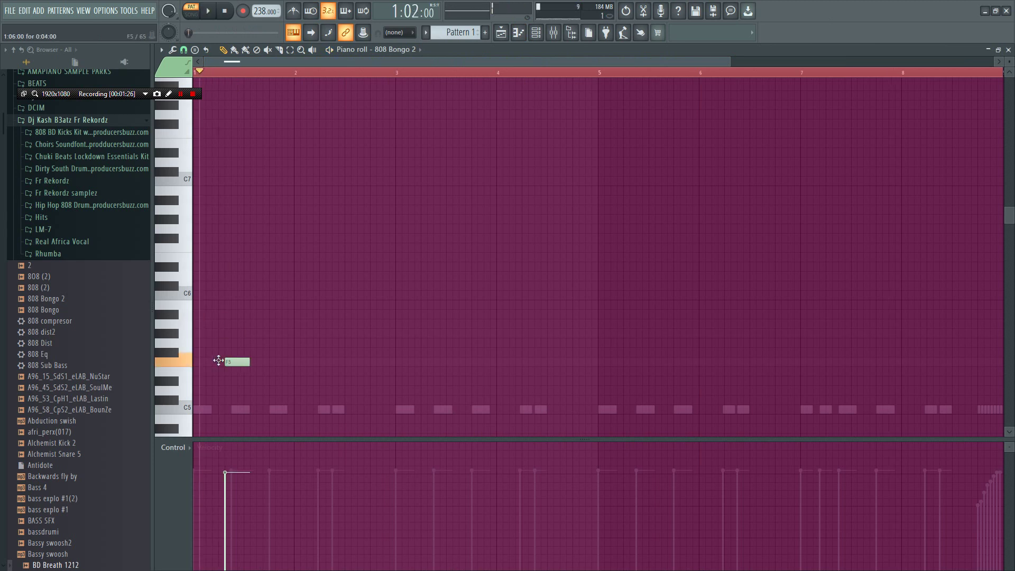
pyautogui.moveTo(243, 343); pyautogui.dragTo(232, 344)
pyautogui.press('space')
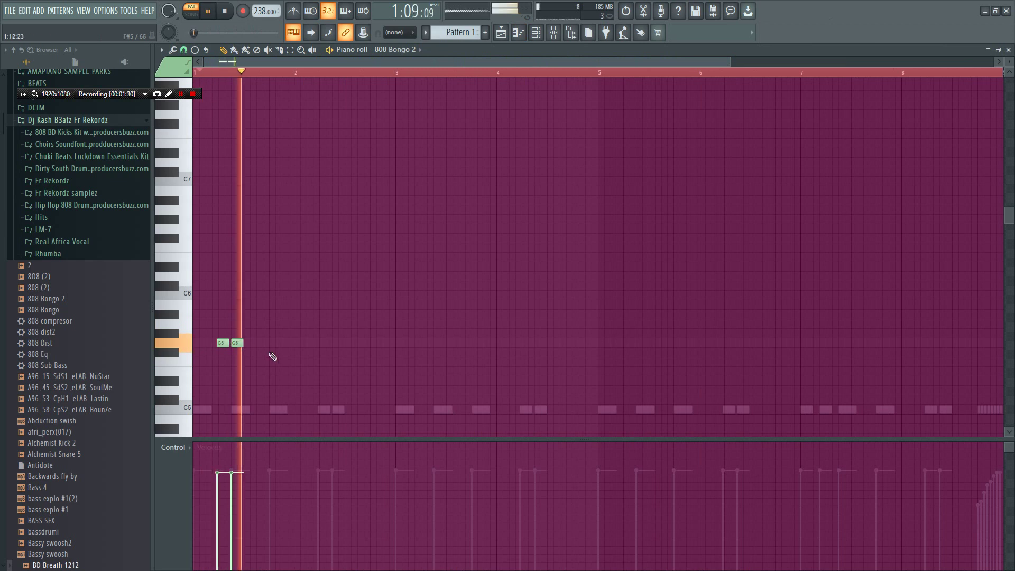
pyautogui.press('space')
pyautogui.press('space')
pyautogui.hotkey('ctrl', 'a')
pyautogui.press('space')
# Copy the G5 bongo pair to D5 near the end of bar 1 and audition the phrase
pyautogui.moveTo(233, 343)
pyautogui.keyDown('shift'); pyautogui.mouseDown()
pyautogui.moveTo(271, 367)
pyautogui.moveTo(257, 371)
pyautogui.moveTo(273, 393)
pyautogui.moveTo(220, 348)
pyautogui.mouseUp(); pyautogui.keyUp('shift')
pyautogui.press('space')
pyautogui.press('space')
pyautogui.press('space')
pyautogui.press('space')
pyautogui.press('space')
pyautogui.press('space')
pyautogui.press('space')
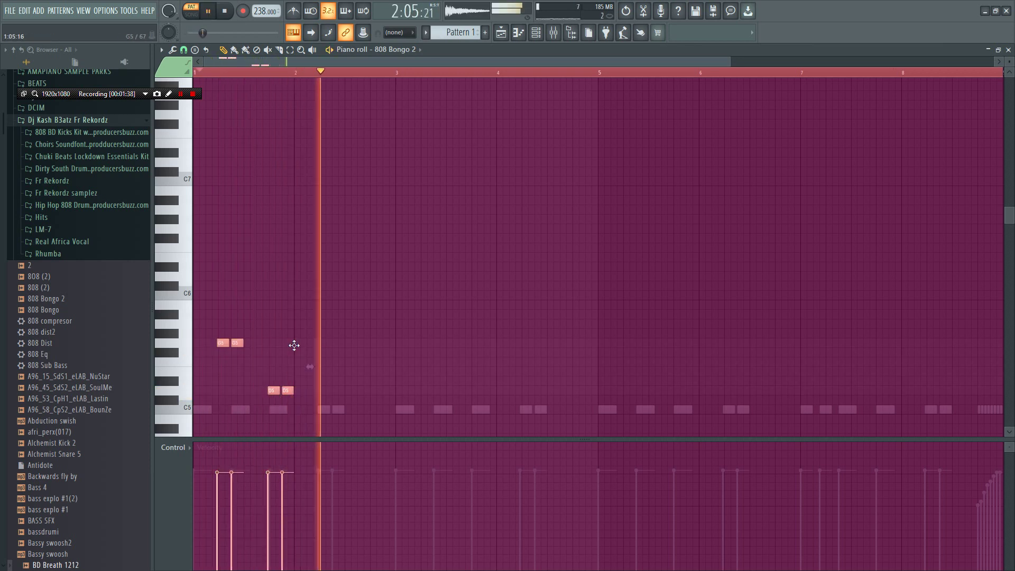
# Duplicate the G5 and D5 bongo phrase repeatedly to fill all eight bars
pyautogui.hotkey('ctrl', 'b')
pyautogui.moveTo(487, 422); pyautogui.dragTo(208, 323)
pyautogui.press('space')
pyautogui.hotkey('ctrl', 'b')
pyautogui.moveTo(418, 335)
pyautogui.mouseDown()
pyautogui.moveTo(442, 344)
pyautogui.moveTo(428, 345)
pyautogui.mouseUp()
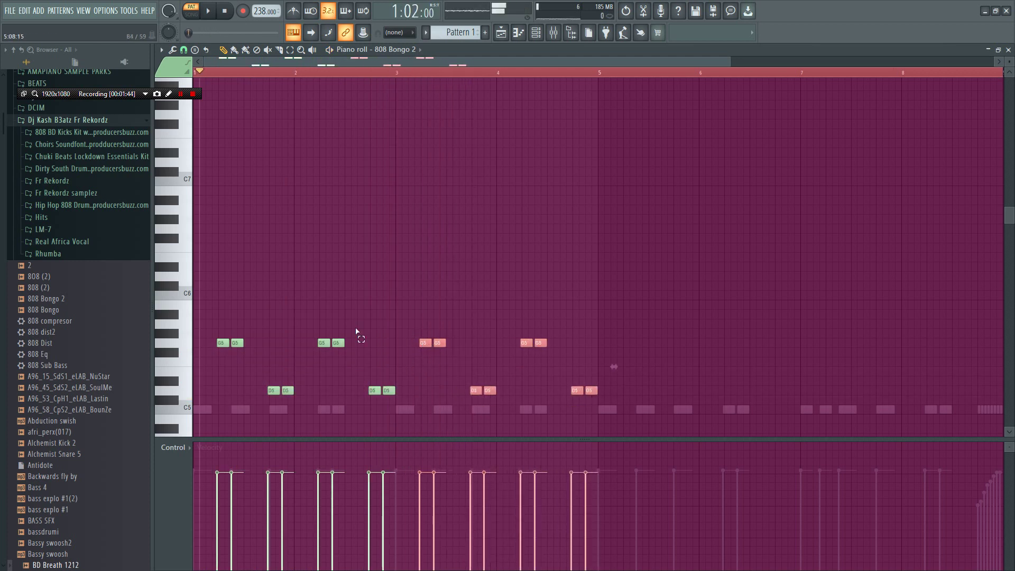
pyautogui.moveTo(638, 423); pyautogui.dragTo(226, 312)
pyautogui.hotkey('ctrl', 'b')
pyautogui.moveTo(625, 343); pyautogui.dragTo(623, 342)
# Set the tempo to 236 during playback and fill the BD Breath 1212 channel every 8 steps
pyautogui.press('space')
pyautogui.click(292, 26)
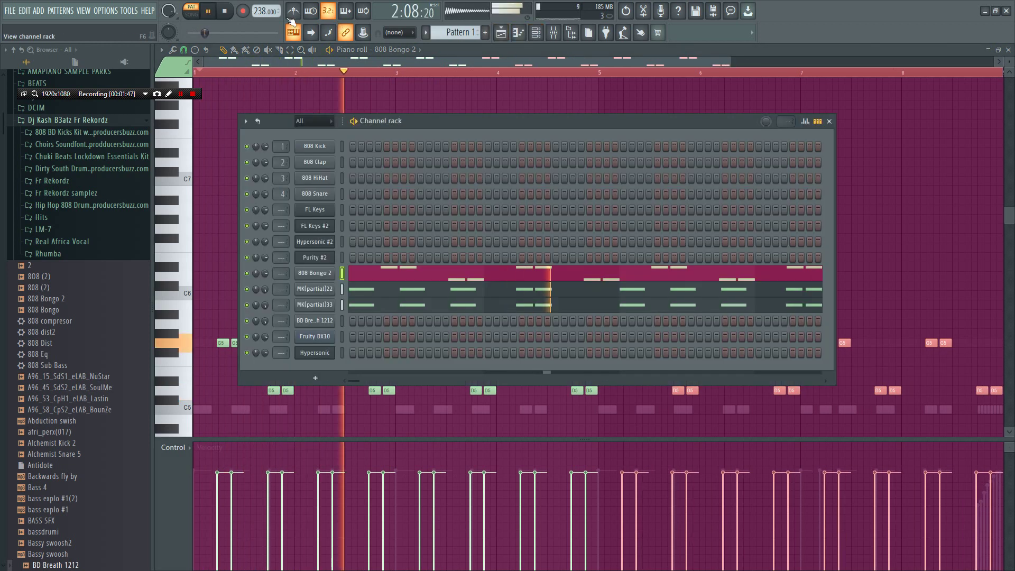
pyautogui.rightClick(322, 321)
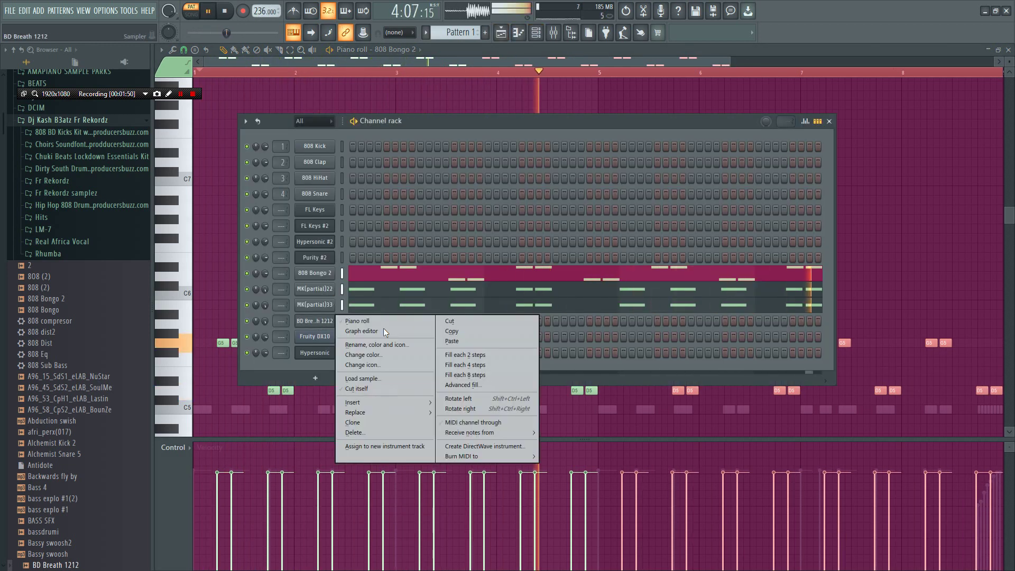
pyautogui.click(466, 375)
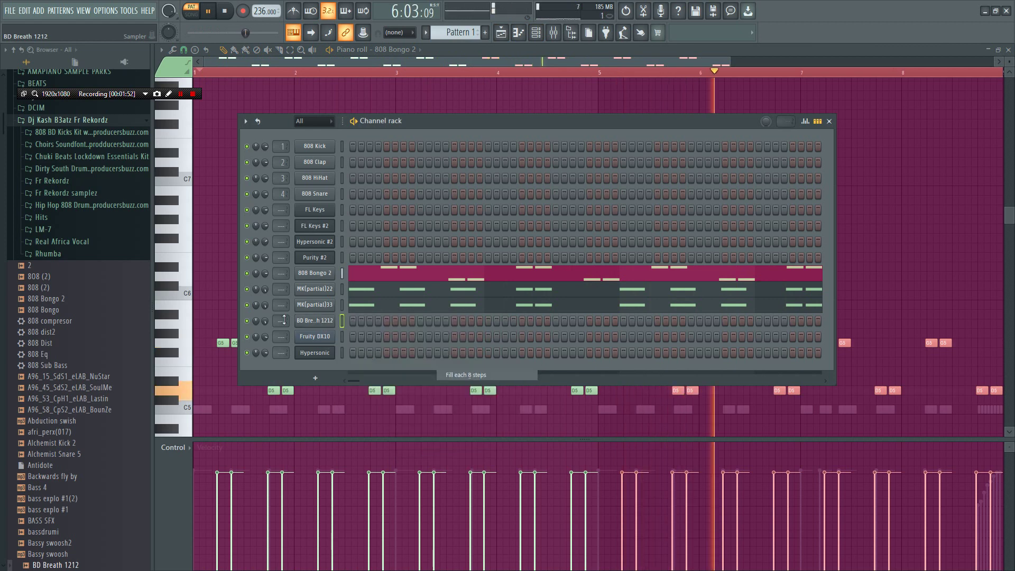
# In the BD Breath 1212 piano roll, add a short C5 note at step 14 of bar 4
pyautogui.rightClick(324, 321)
pyautogui.click(465, 375)
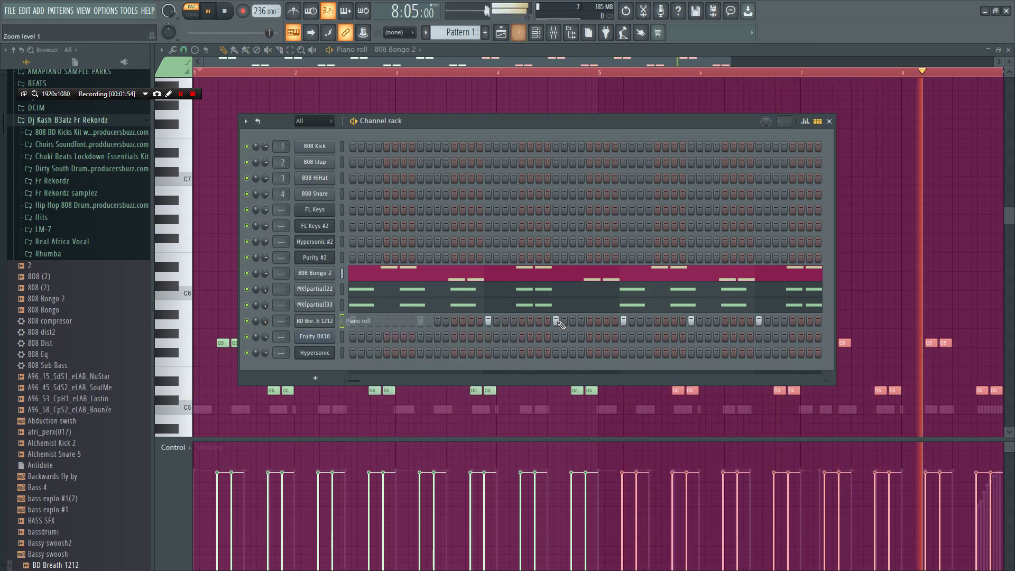
pyautogui.hotkey('ctrl', 'a')
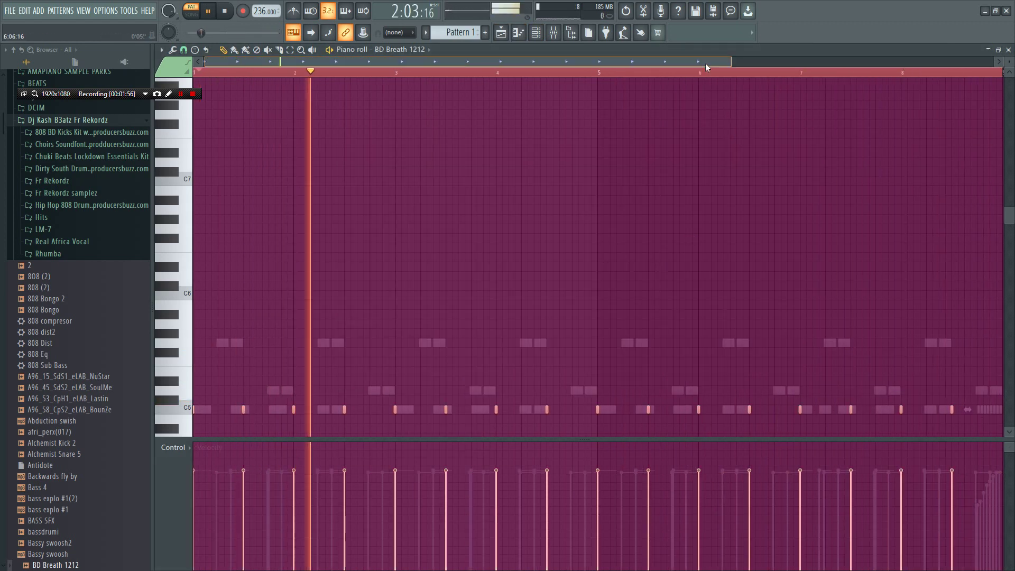
pyautogui.scroll(-1, 566, 386)
pyautogui.click(576, 381)
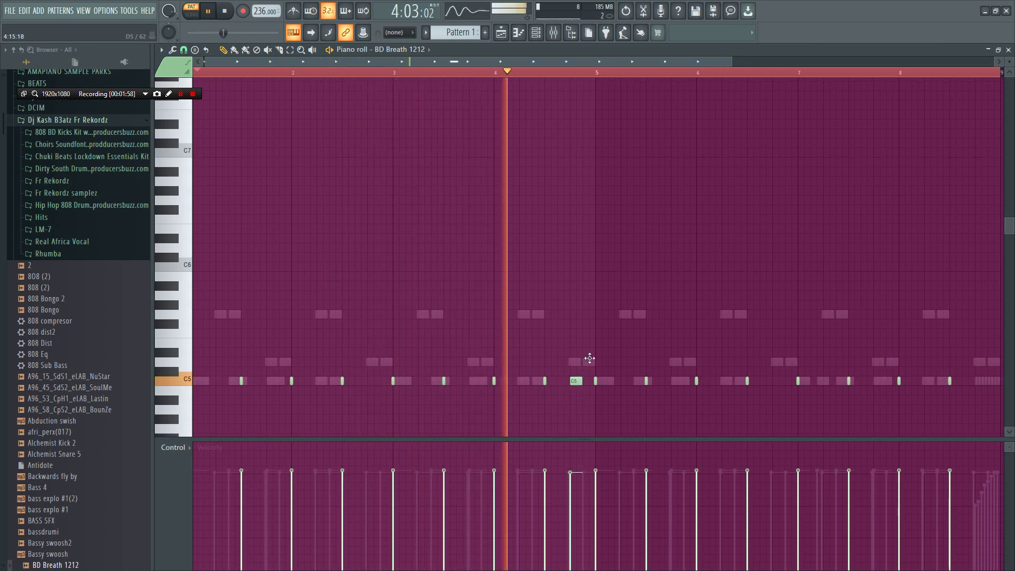
pyautogui.rightClick(579, 381)
pyautogui.click(581, 382)
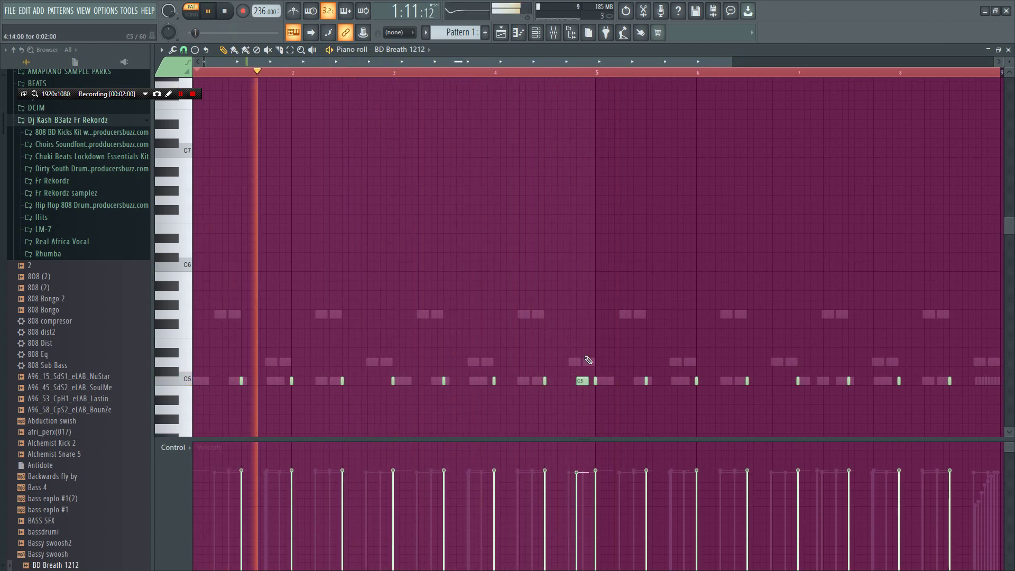
# Move the short C5 note in bar 4 to step 15 and add a matching C5 note at step 13 of bar 8
pyautogui.moveTo(584, 381); pyautogui.dragTo(591, 380)
pyautogui.click(598, 344)
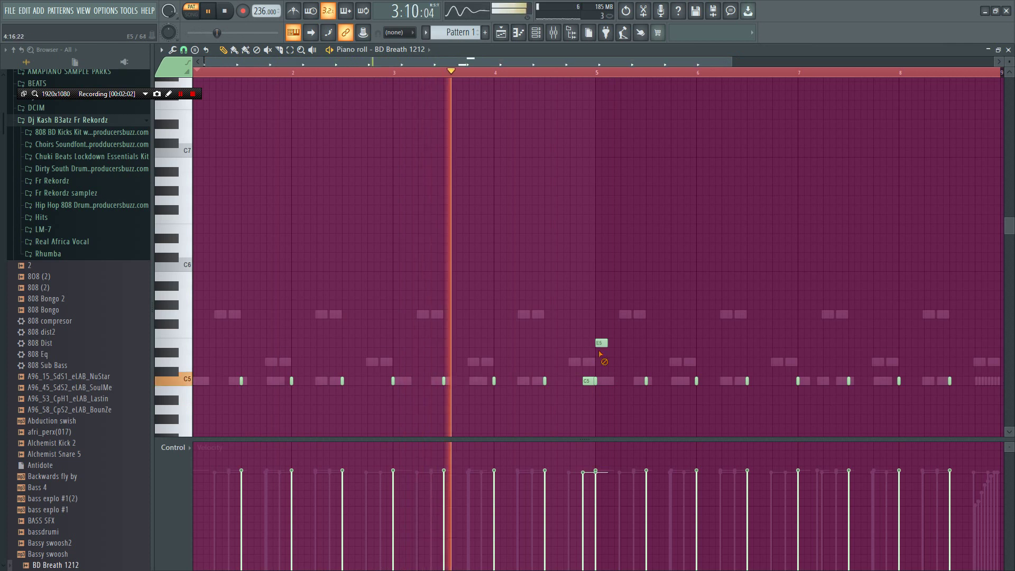
pyautogui.rightClick(601, 343)
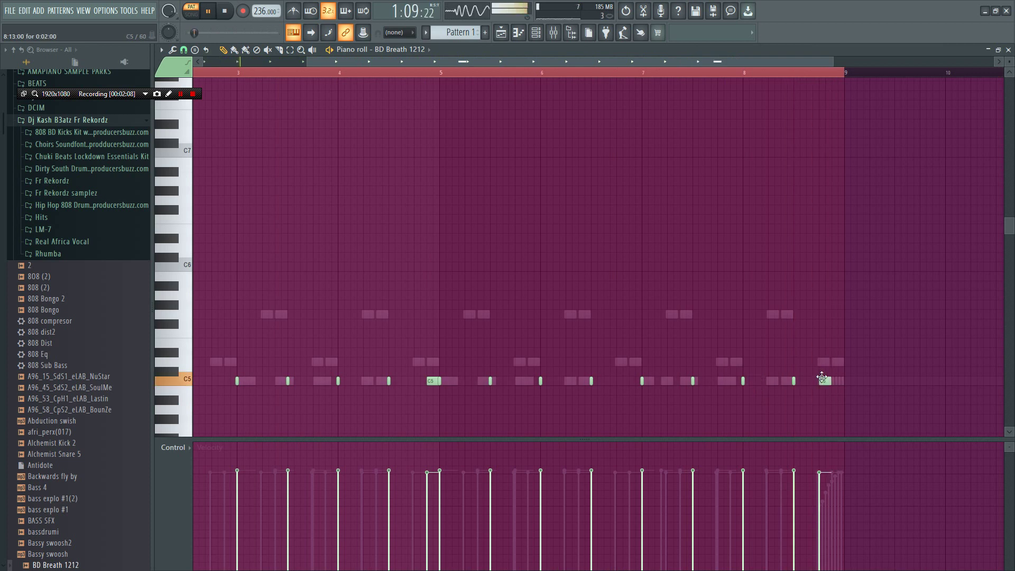
# Stop playback and open the FL Keys channel's piano roll
pyautogui.click(545, 33)
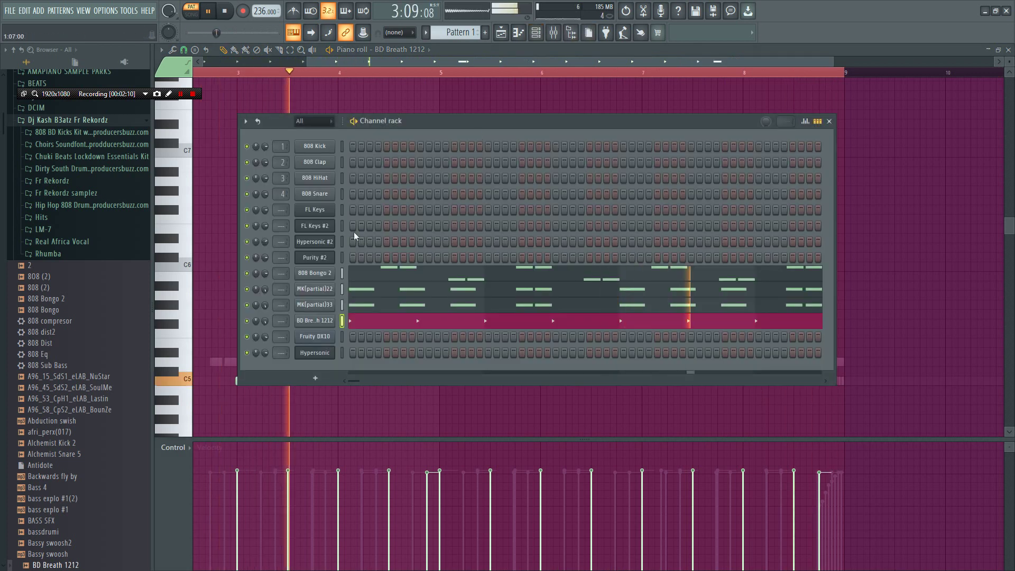
pyautogui.press('space')
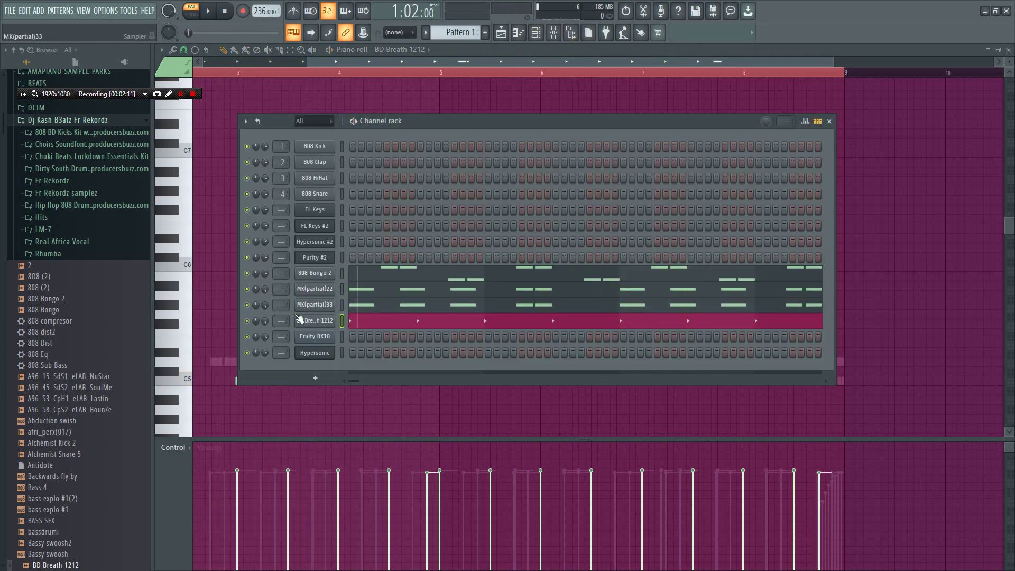
pyautogui.click(324, 213)
pyautogui.click(442, 126)
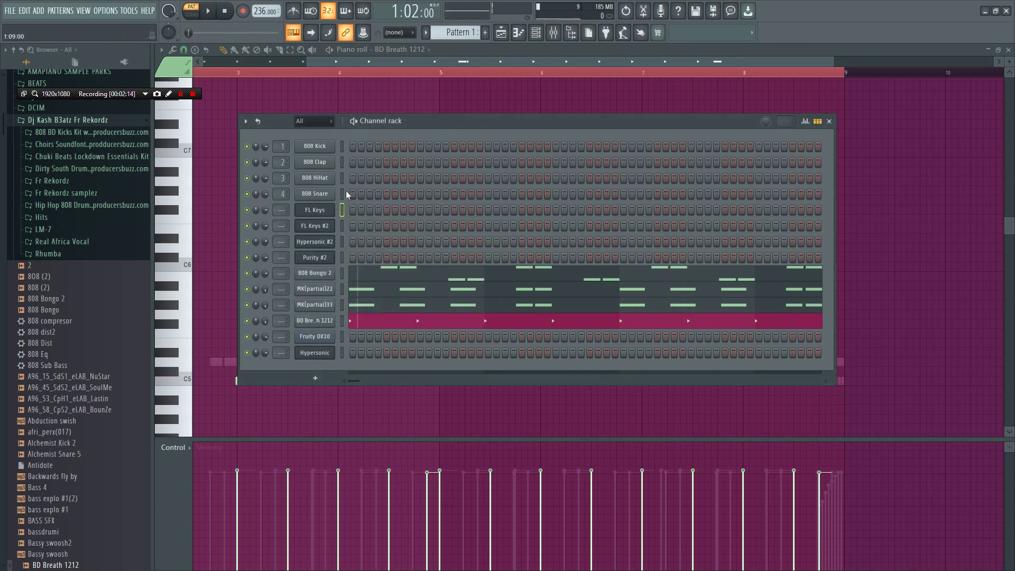
pyautogui.rightClick(322, 208)
pyautogui.click(417, 210)
# Draw one-bar FL Keys notes at B4 in bar 1 and E4 in bar 2, and audition them
pyautogui.click(222, 61)
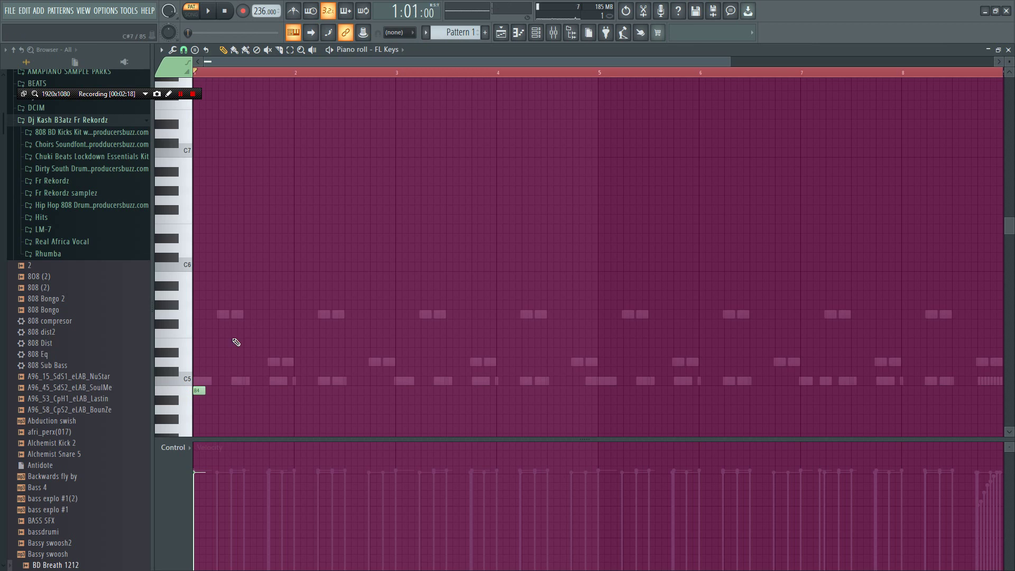
pyautogui.moveTo(206, 392); pyautogui.dragTo(262, 394)
pyautogui.press('space')
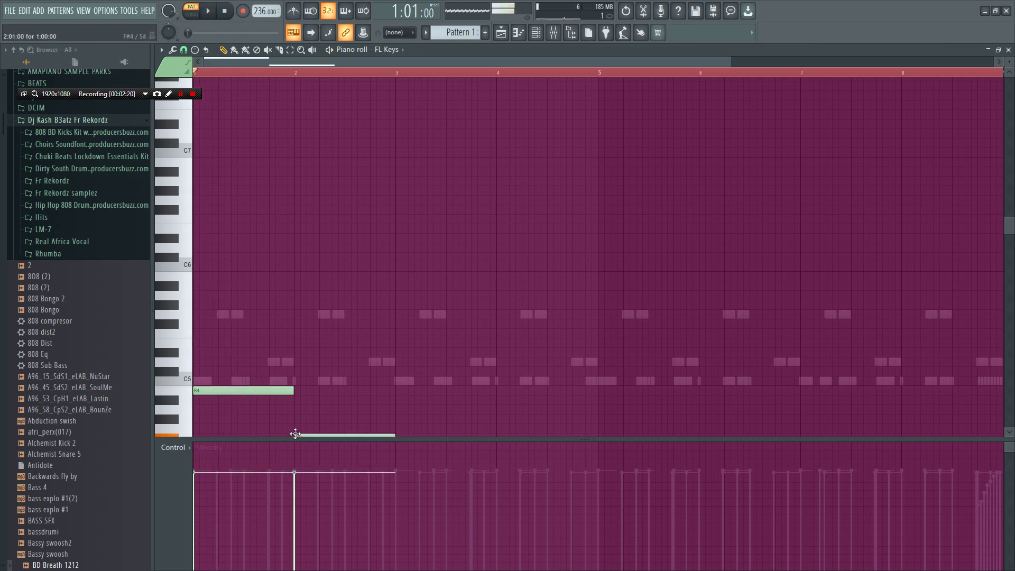
pyautogui.moveTo(295, 434); pyautogui.dragTo(293, 359)
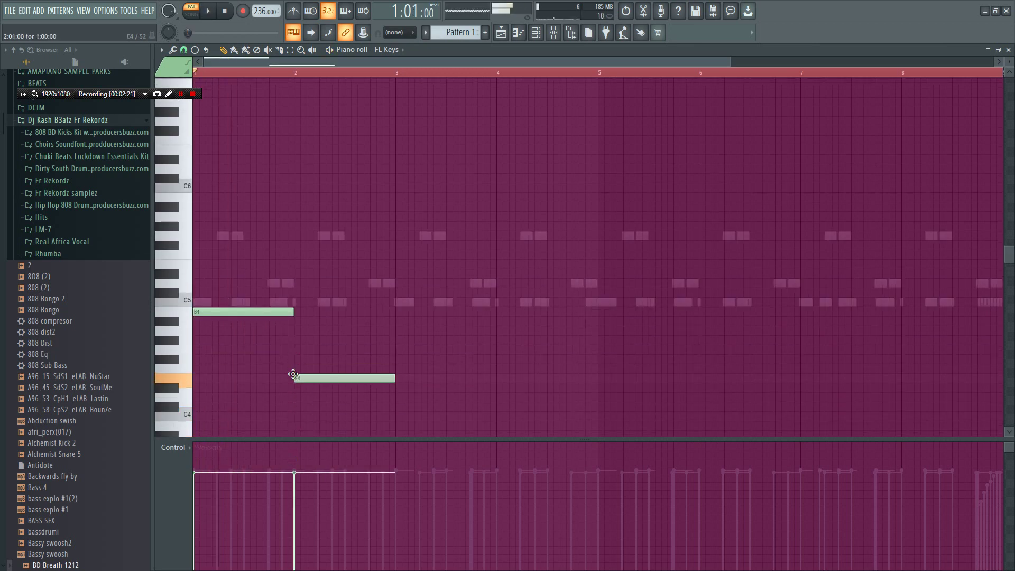
pyautogui.press('space')
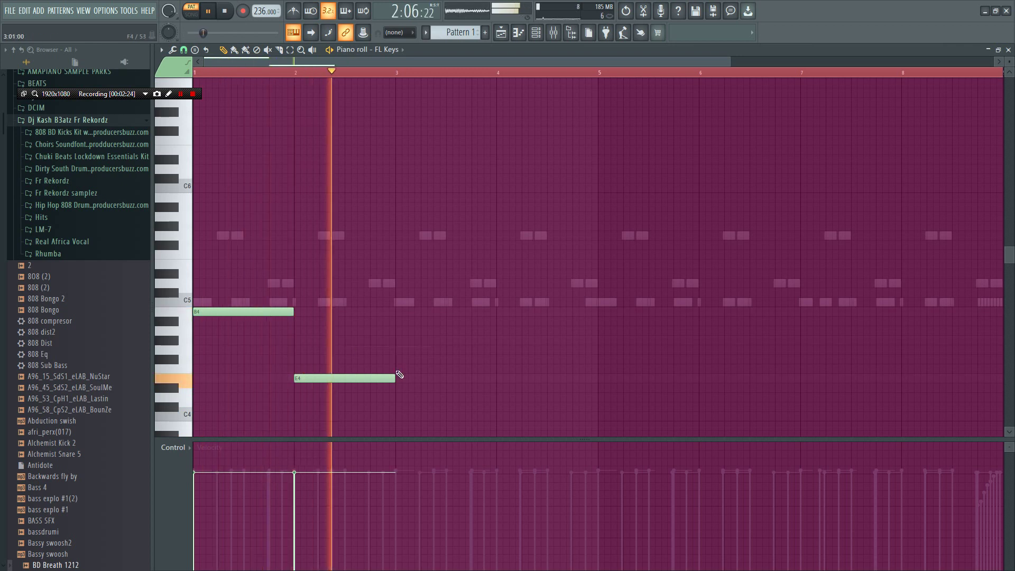
pyautogui.press('space')
# Add one-bar notes G#4 and B4 in bar 3, F#4 in bar 4, D#5 in bar 1 and G#4 in bar 2
pyautogui.click(396, 343)
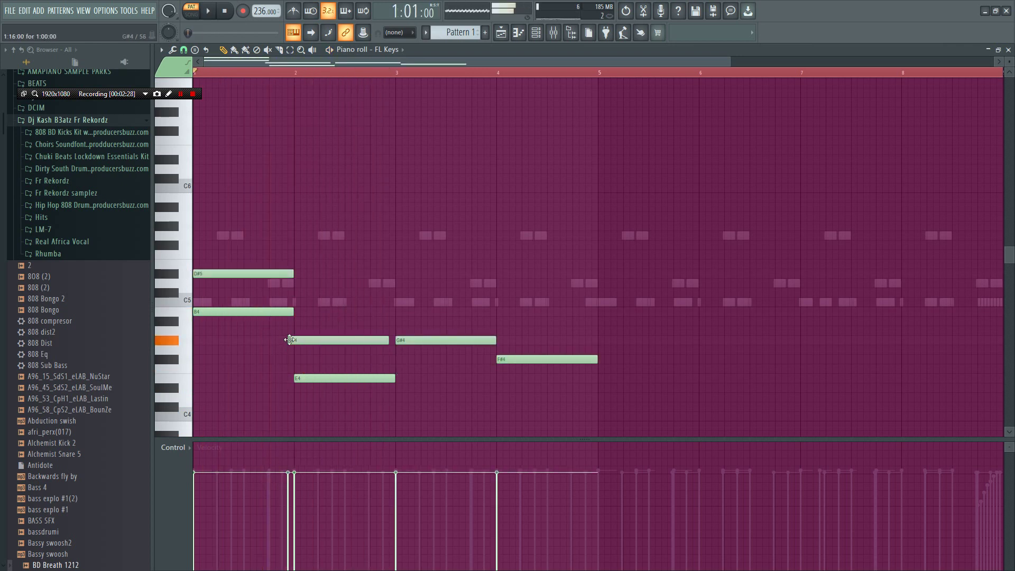
pyautogui.moveTo(294, 340); pyautogui.dragTo(288, 340)
pyautogui.click(392, 302)
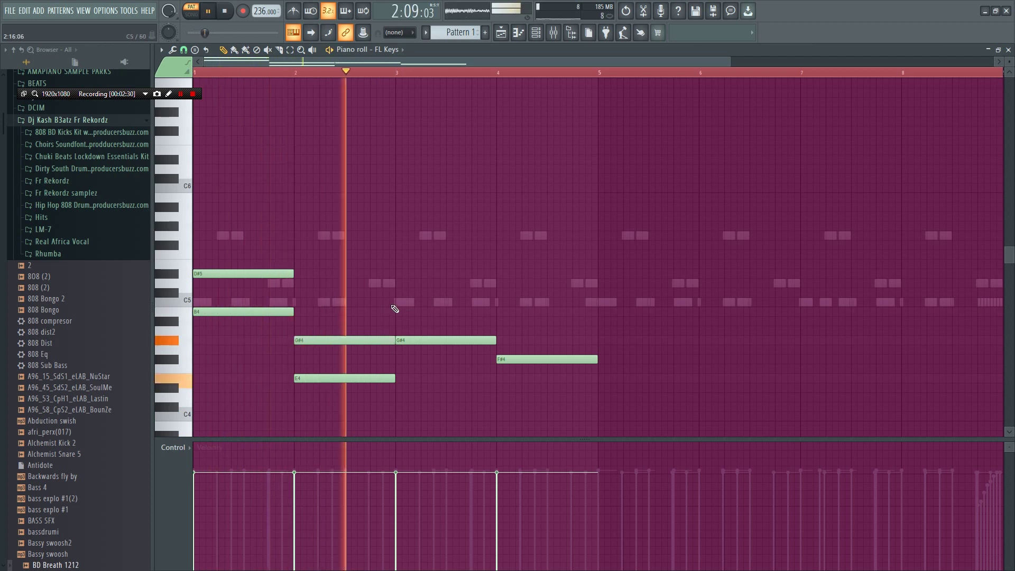
pyautogui.press('space')
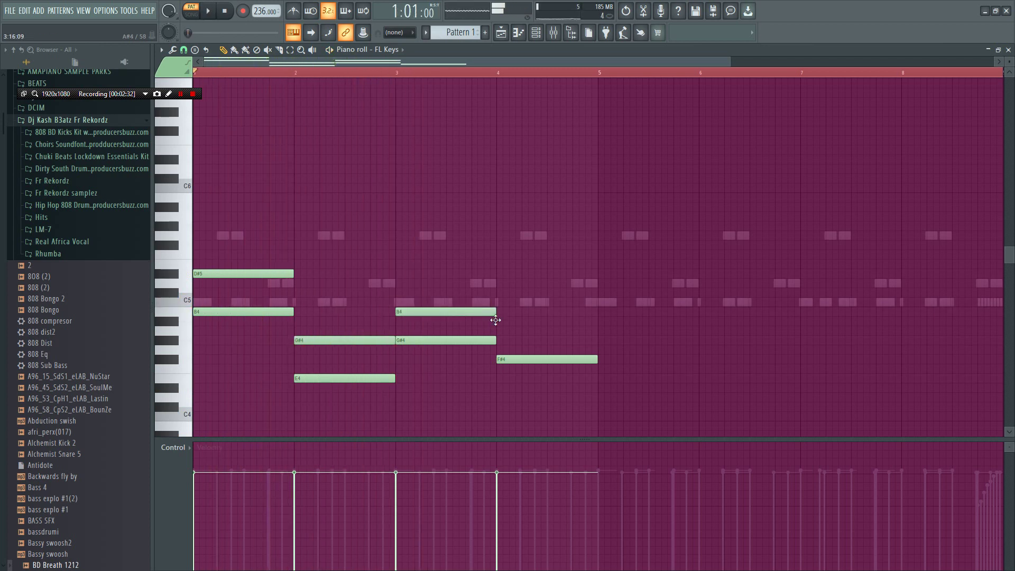
# Complete the four triads with F#5 in bar 1, B4 in bar 2, D#5 in bar 3, and A#4 and C#5 in bar 4
pyautogui.press('space')
pyautogui.click(209, 245)
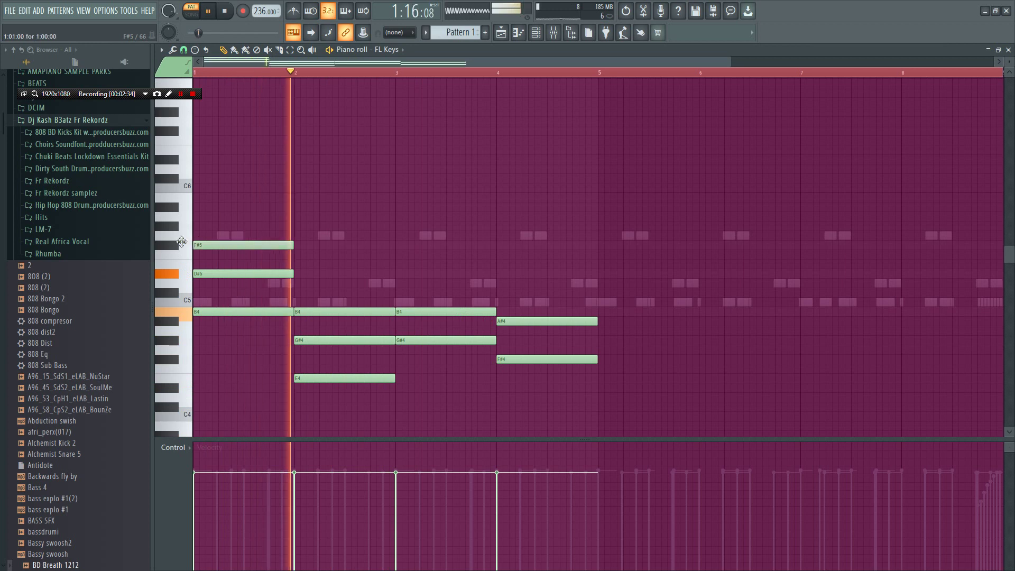
pyautogui.click(396, 276)
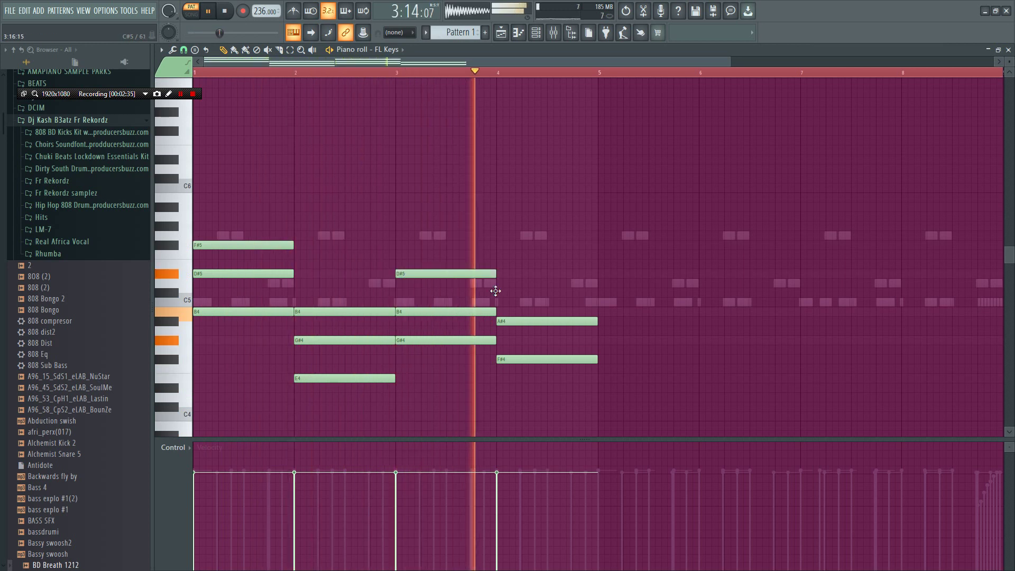
pyautogui.click(497, 292)
# Duplicate the four-bar chord progression into bars 5 to 8 at the same pitches
pyautogui.moveTo(442, 317); pyautogui.dragTo(618, 382)
pyautogui.hotkey('ctrl', 'v')
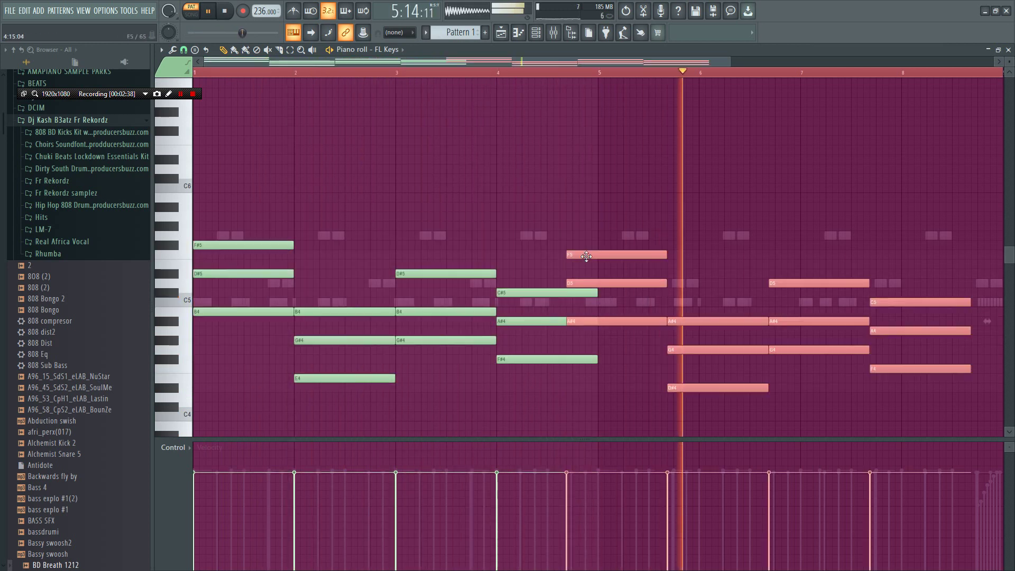
pyautogui.moveTo(619, 253); pyautogui.dragTo(617, 242)
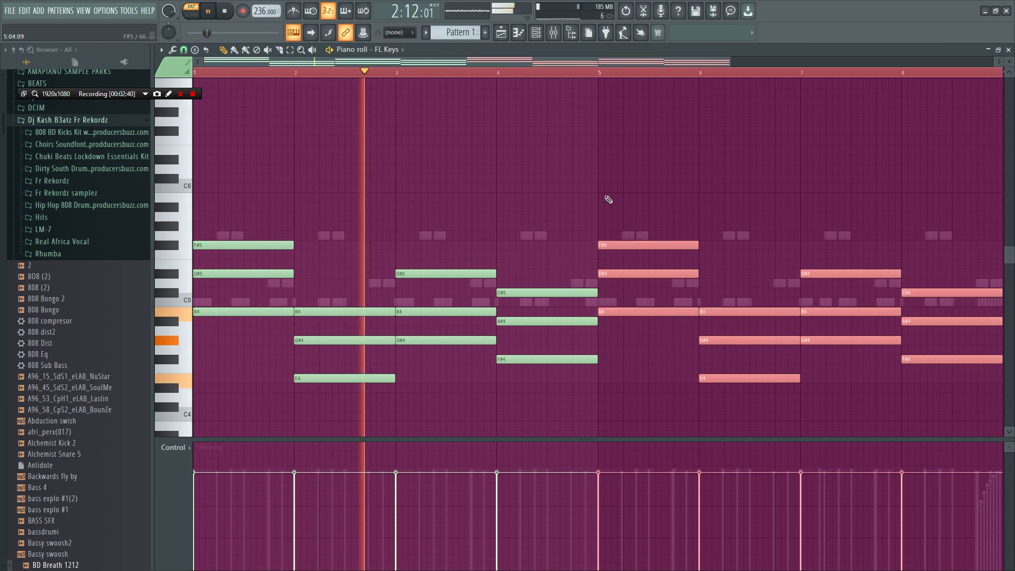
# Audition the chords and copy the FL Keys notes into the FL Keys #2 channel
pyautogui.click(535, 32)
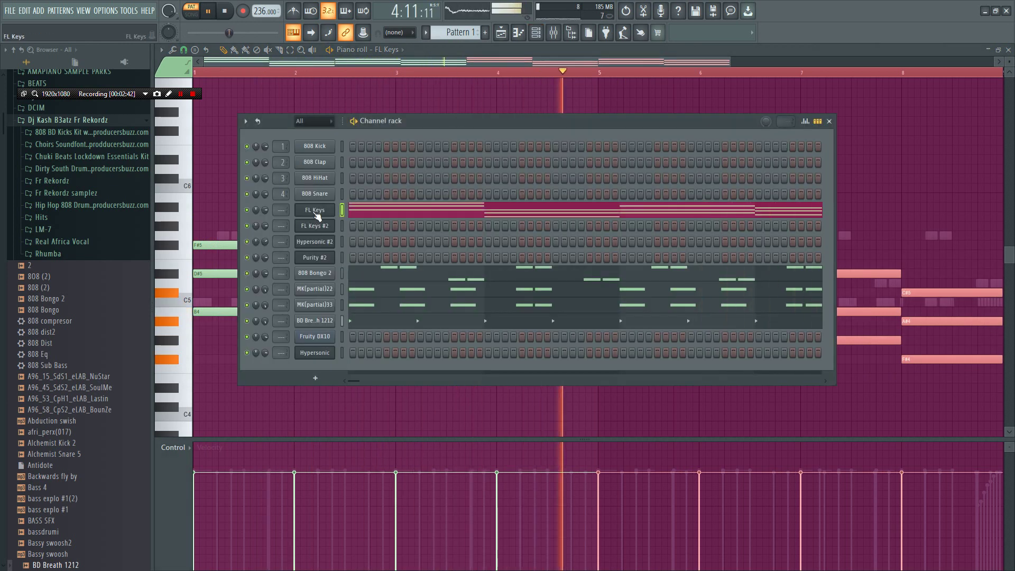
pyautogui.press('space')
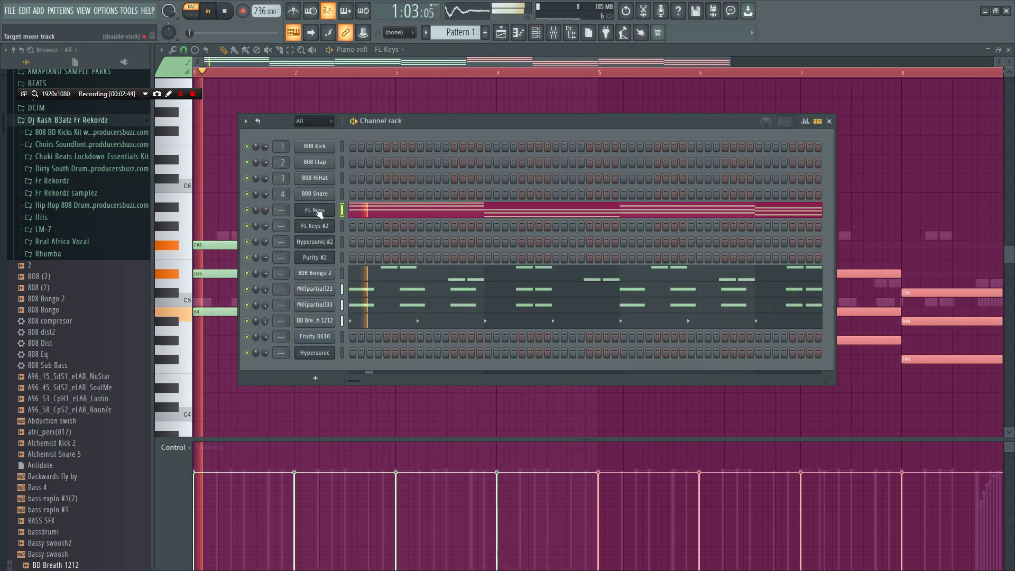
pyautogui.press('space')
pyautogui.rightClick(339, 211)
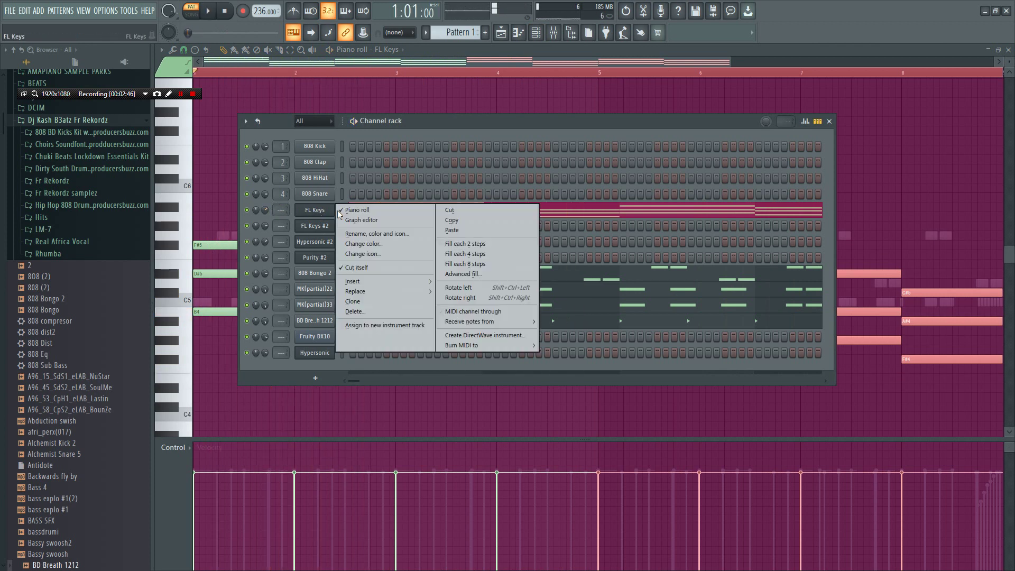
pyautogui.click(492, 220)
pyautogui.rightClick(327, 224)
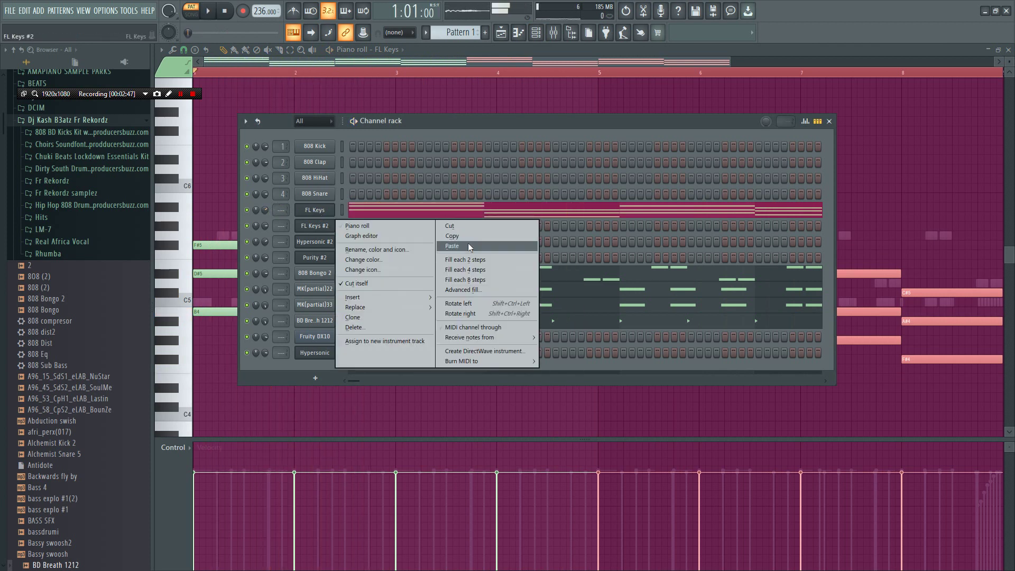
pyautogui.click(468, 245)
# Open the FL Keys #2 instrument and review its wavetable choices
pyautogui.click(322, 226)
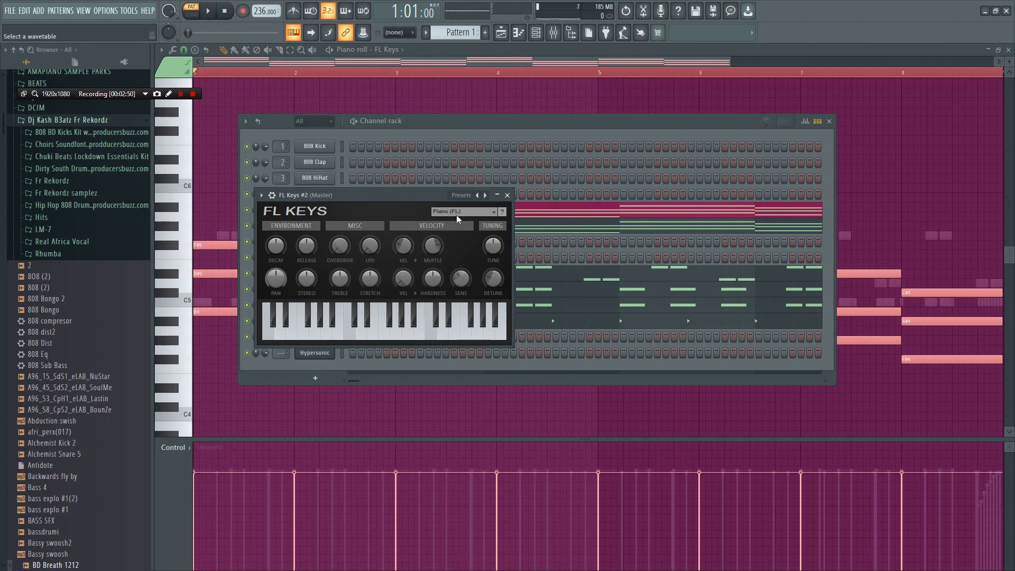
pyautogui.click(457, 216)
pyautogui.click(467, 196)
# Lower the FL Keys #2 channel volume while the pattern plays, and stop playback
pyautogui.press('space')
pyautogui.click(461, 125)
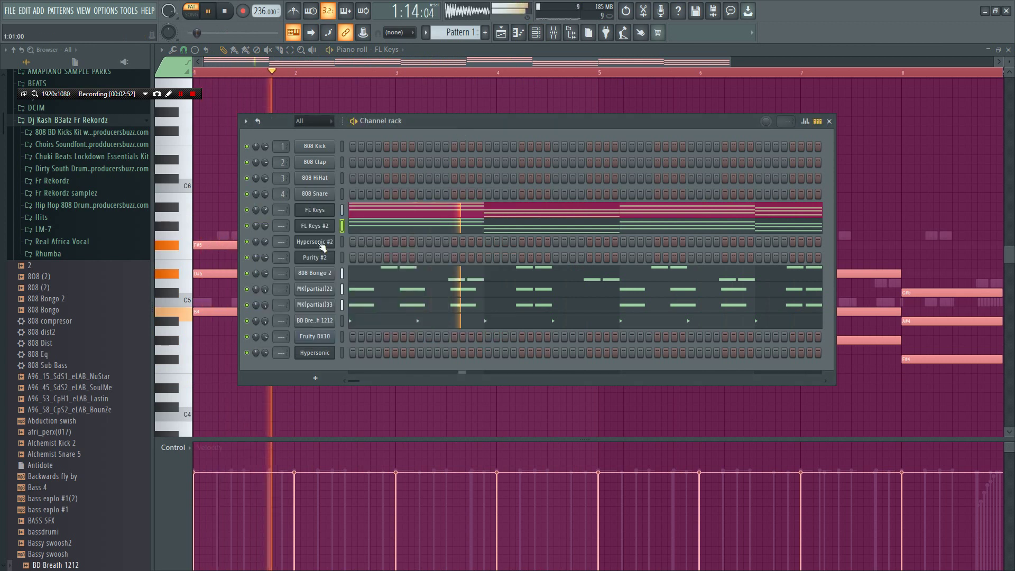
pyautogui.moveTo(265, 226); pyautogui.dragTo(265, 234)
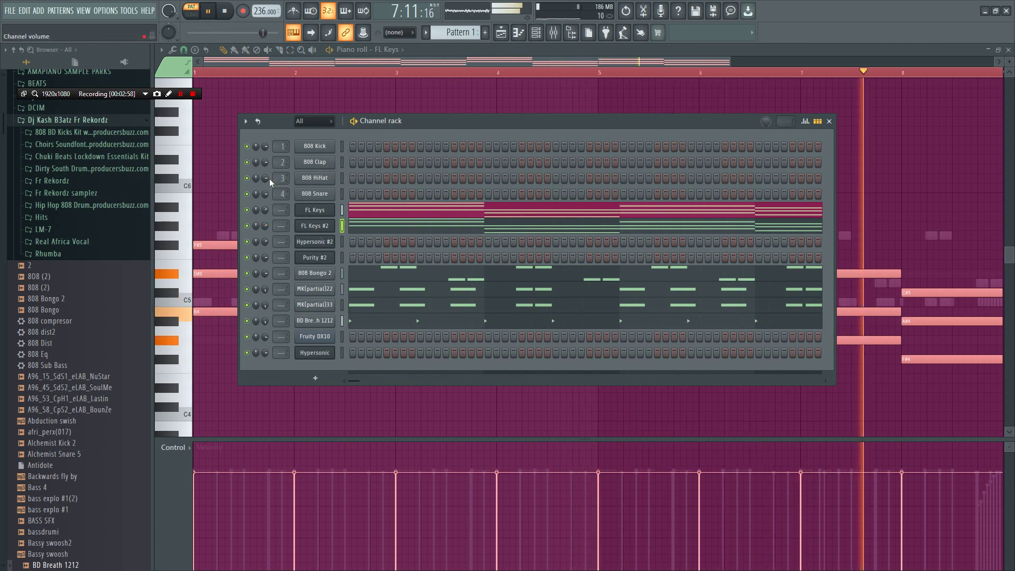
pyautogui.press('space')
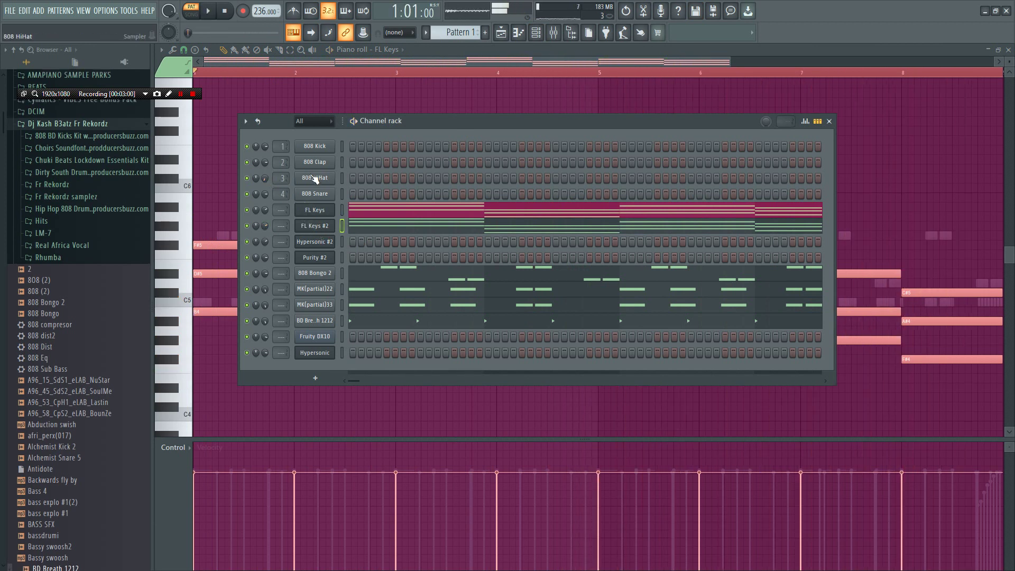
# Paste the chord progression into the 808 HiHat channel and layer octave-shifted copies below and above it across all eight bars
pyautogui.rightClick(330, 180)
pyautogui.click(470, 194)
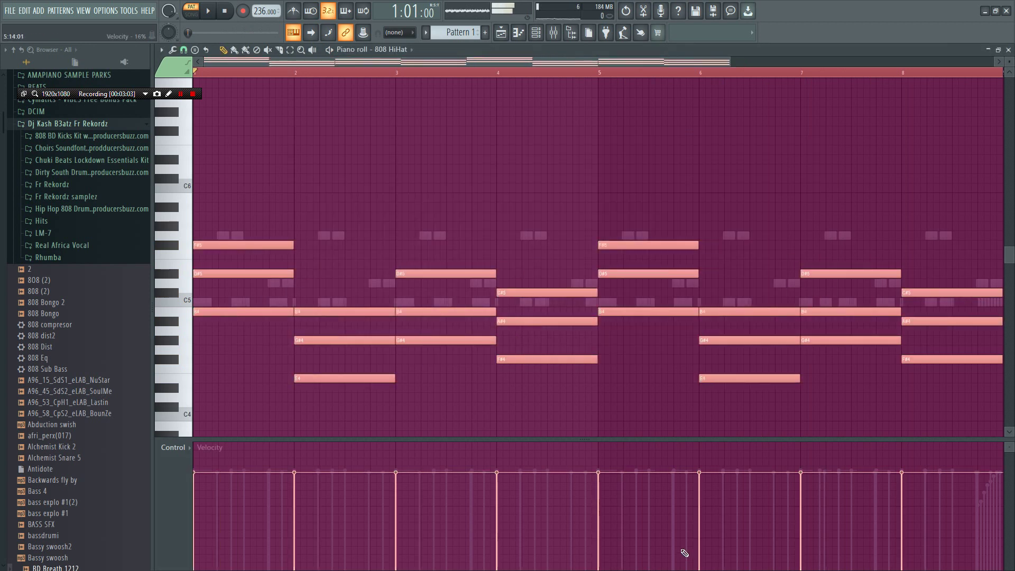
pyautogui.hotkey('ctrl', 'v')
pyautogui.hotkey('ctrl', 'Up')
pyautogui.hotkey('ctrl', 'Down')
pyautogui.hotkey('ctrl', 'Down')
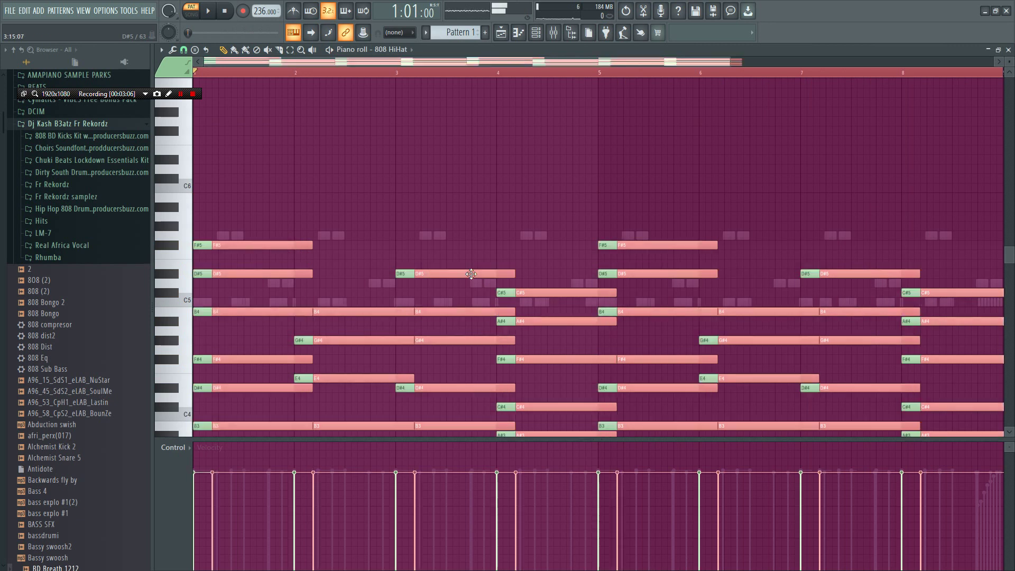
pyautogui.hotkey('ctrl', 'z')
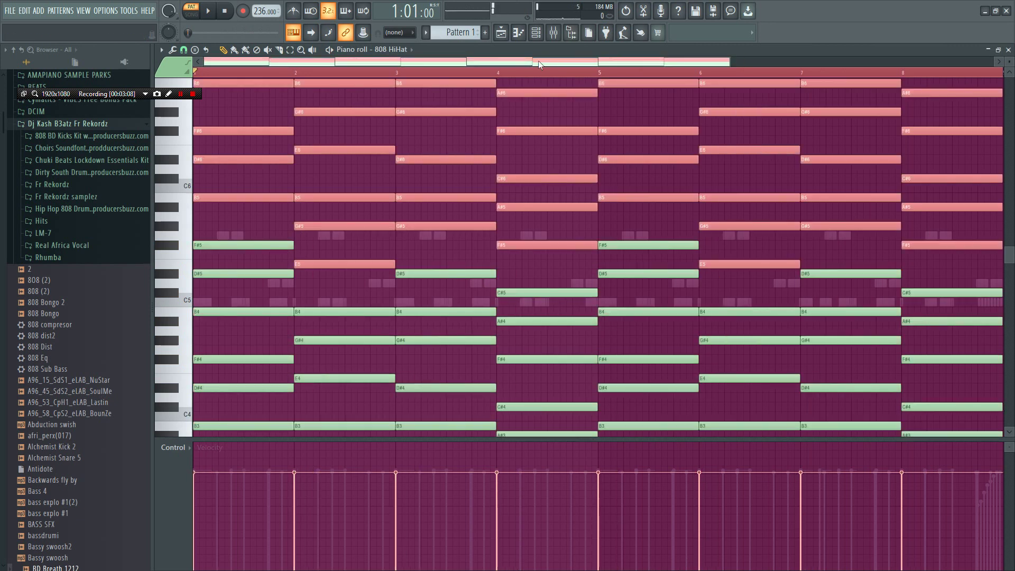
# Audition the pattern with the layered chords, and raise the Fruity DX10 amplitude decay to 100%
pyautogui.click(536, 33)
pyautogui.press('space')
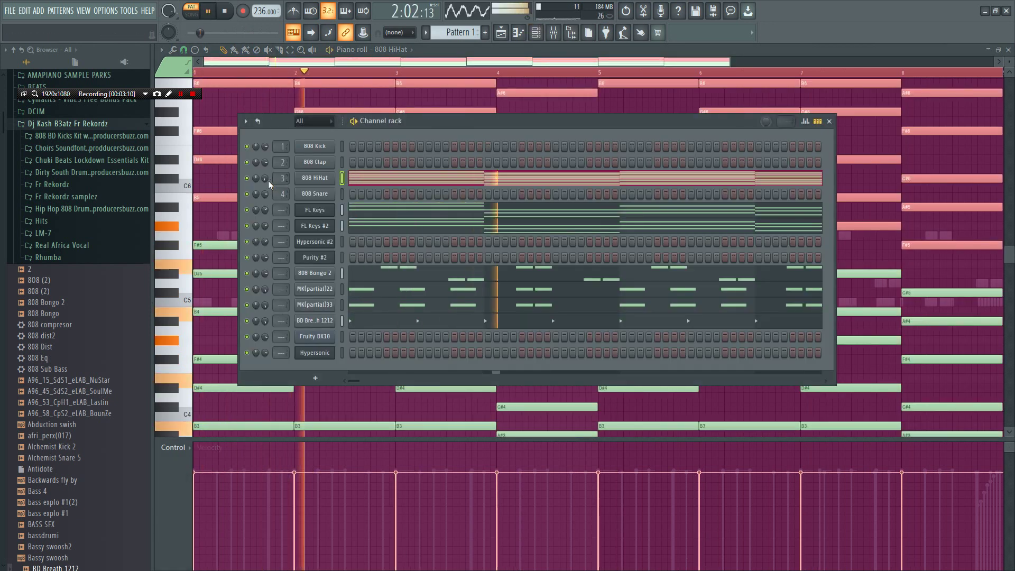
pyautogui.click(315, 336)
pyautogui.press('space')
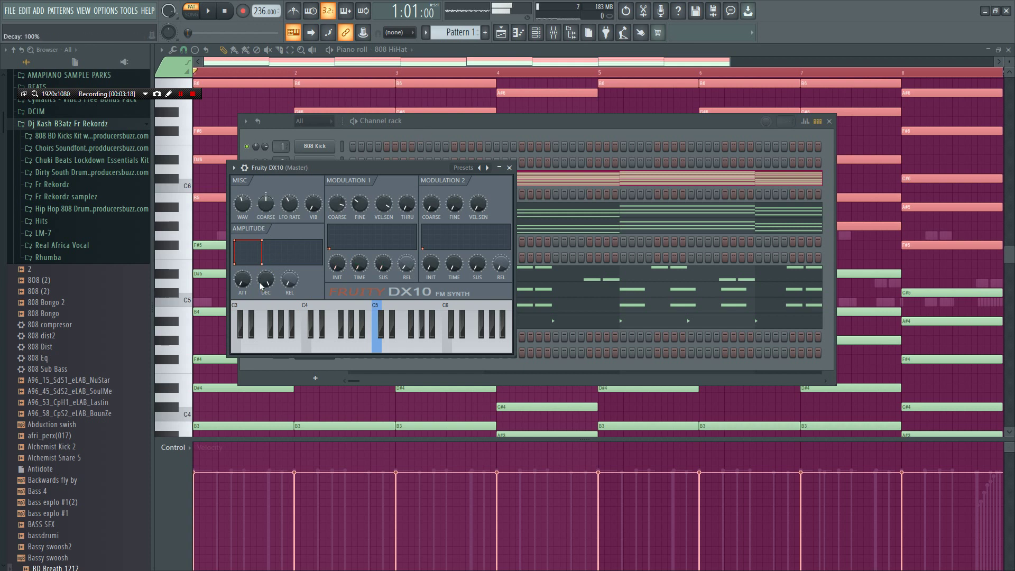
pyautogui.moveTo(266, 279); pyautogui.dragTo(267, 259)
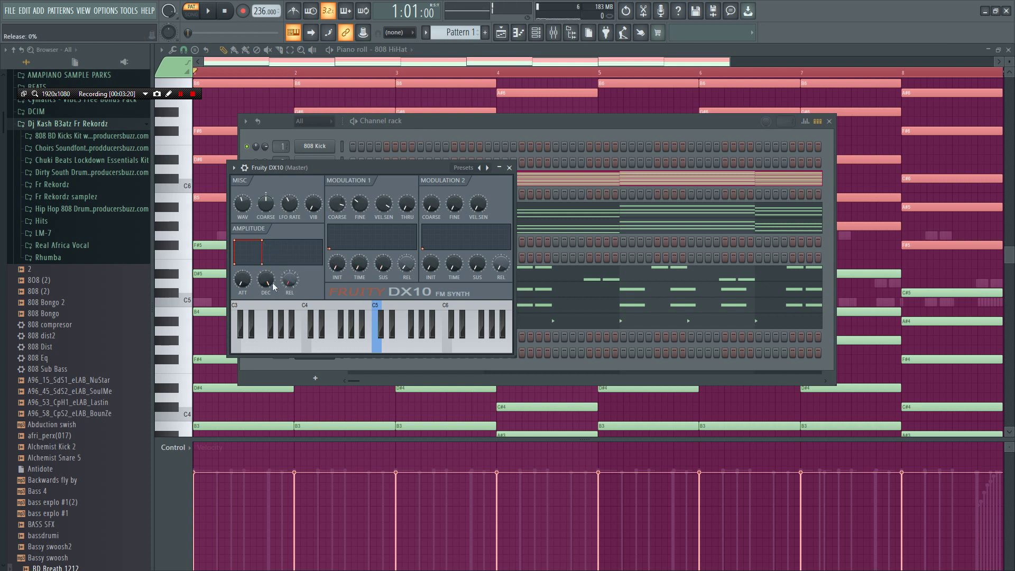
# In the Fruity DX10 piano roll, place four-step notes at B3 on step 1 and B4 on step 13 of bar 1, and audition
pyautogui.press('F6')
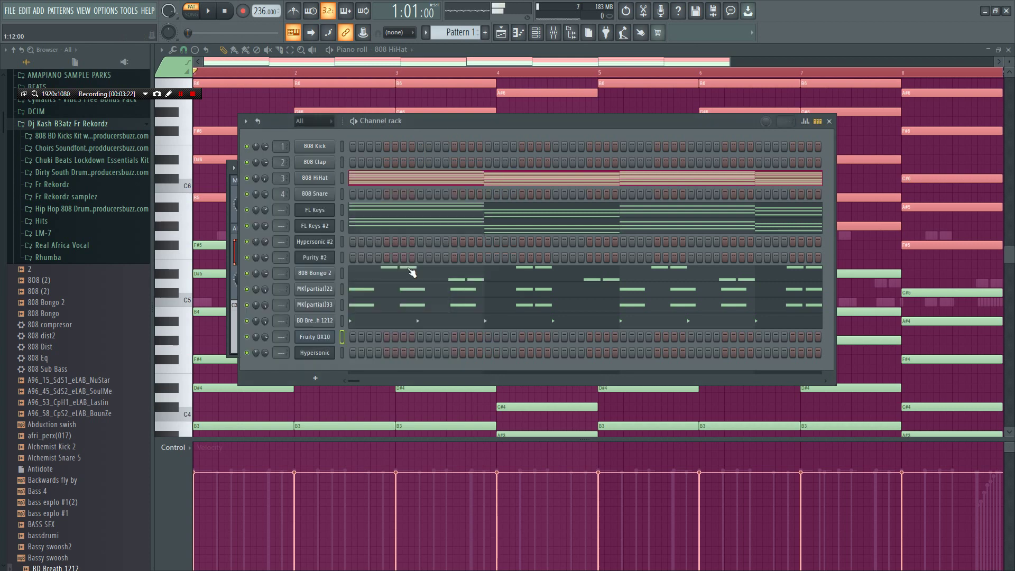
pyautogui.rightClick(335, 331)
pyautogui.click(363, 334)
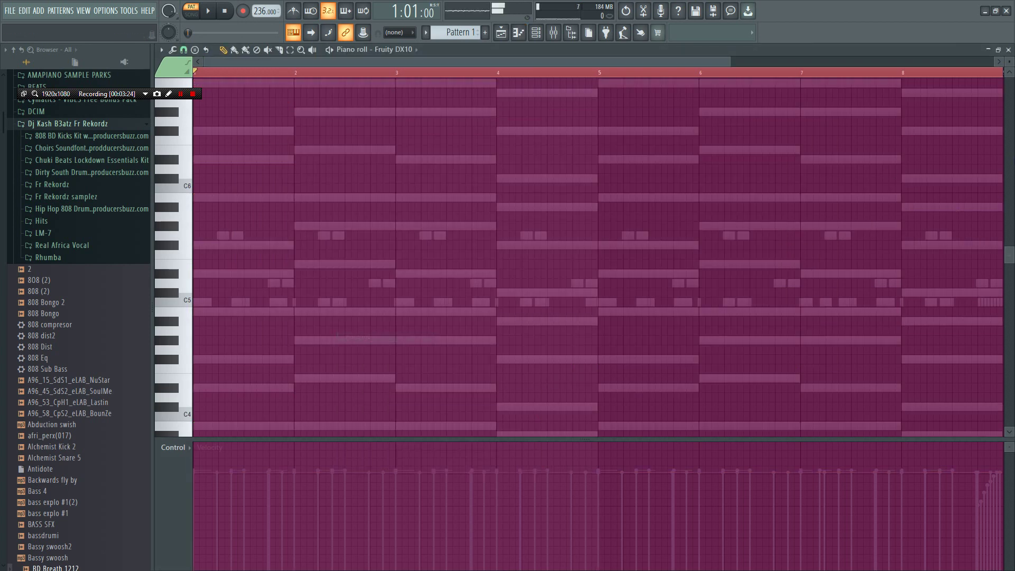
pyautogui.moveTo(1011, 251); pyautogui.dragTo(1009, 290)
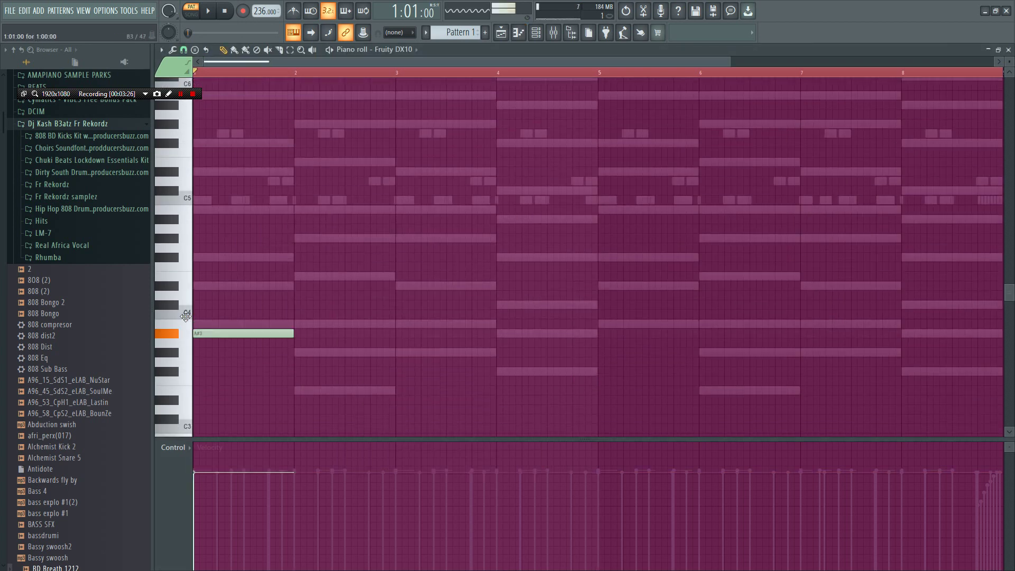
pyautogui.moveTo(288, 327); pyautogui.dragTo(218, 327)
pyautogui.press('space')
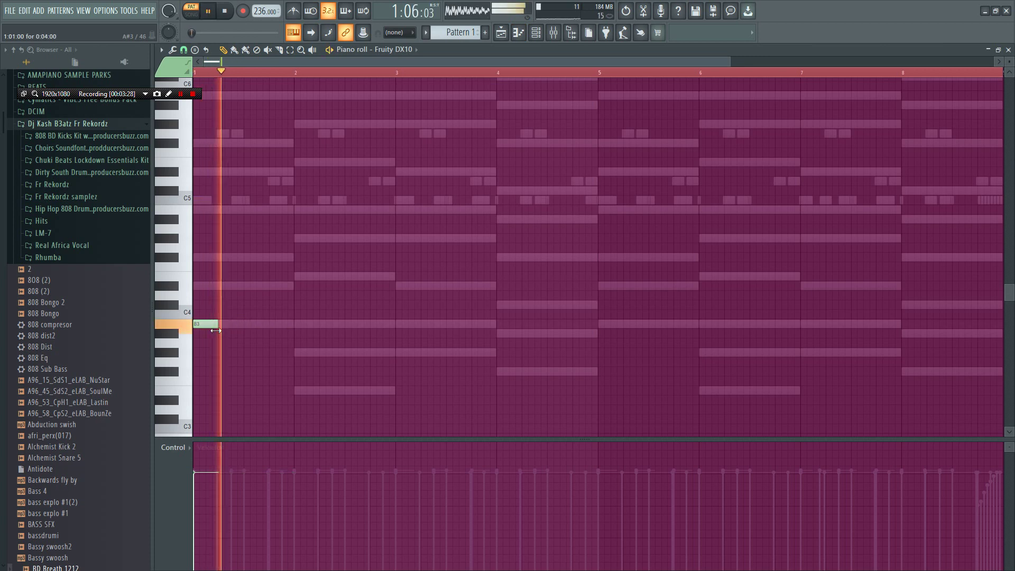
pyautogui.press('space')
pyautogui.press('space')
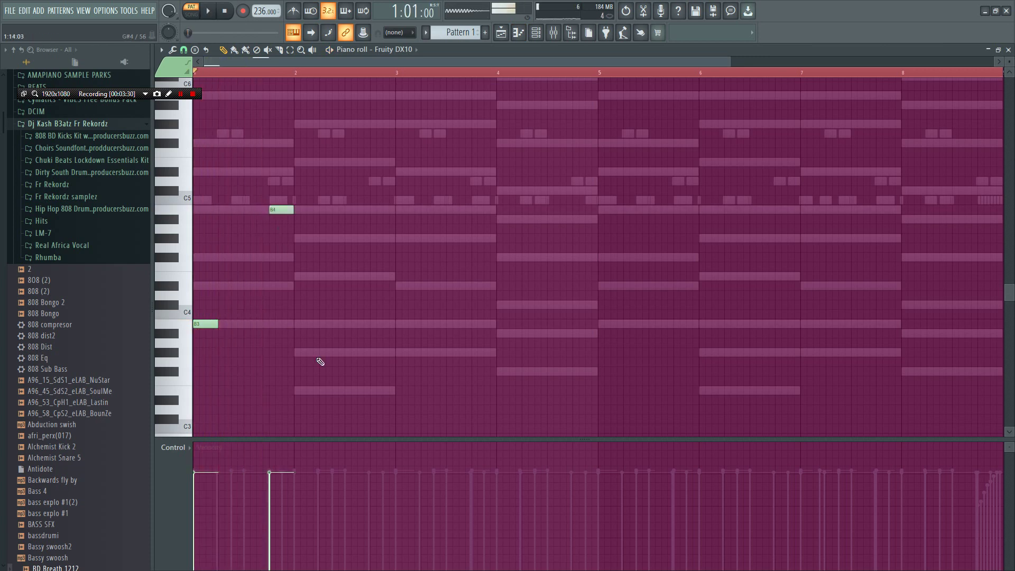
# In the Fruity DX10 line, place a four-step E3 on step 5 of bar 2 and short G#3 notes on steps 1, 5 and 7 of bar 3
pyautogui.click(324, 391)
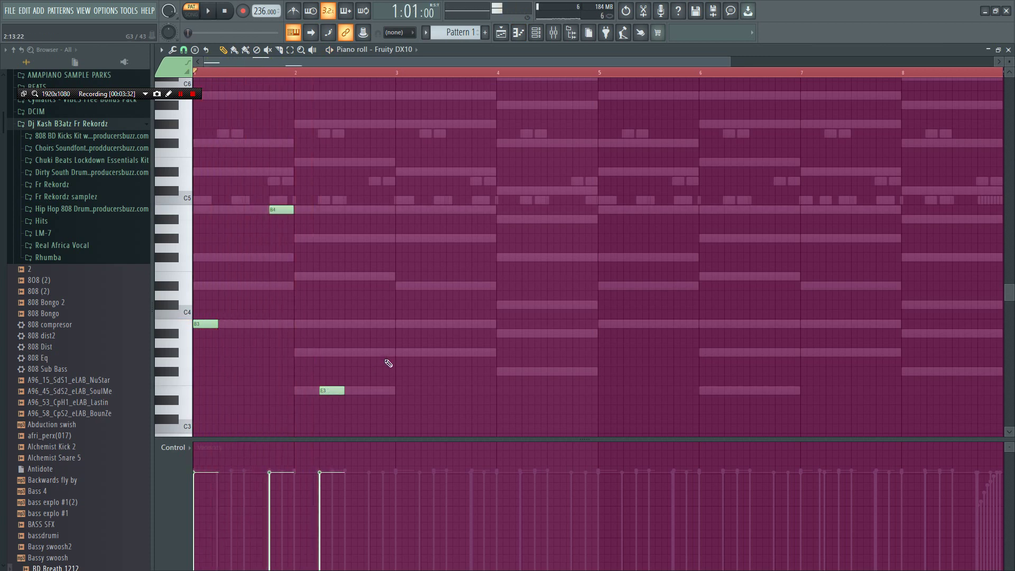
pyautogui.moveTo(420, 353); pyautogui.dragTo(412, 352)
pyautogui.click(424, 353)
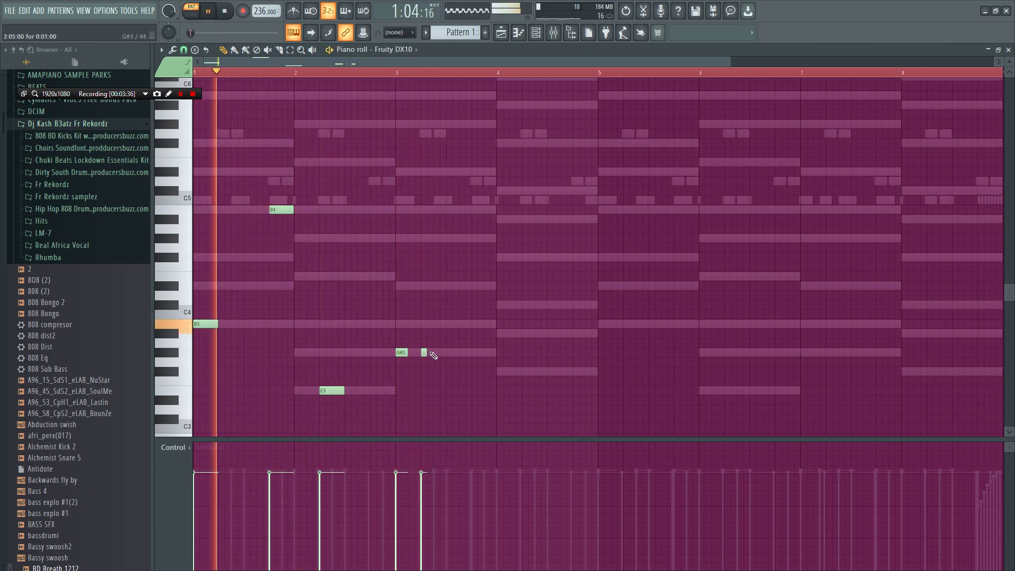
pyautogui.click(436, 352)
# Add four-step notes at D#4 on step 13 of bar 3, F#3 on step 5 of bar 4 and A#3 on step 13 of bar 4
pyautogui.click(468, 324)
pyautogui.rightClick(468, 323)
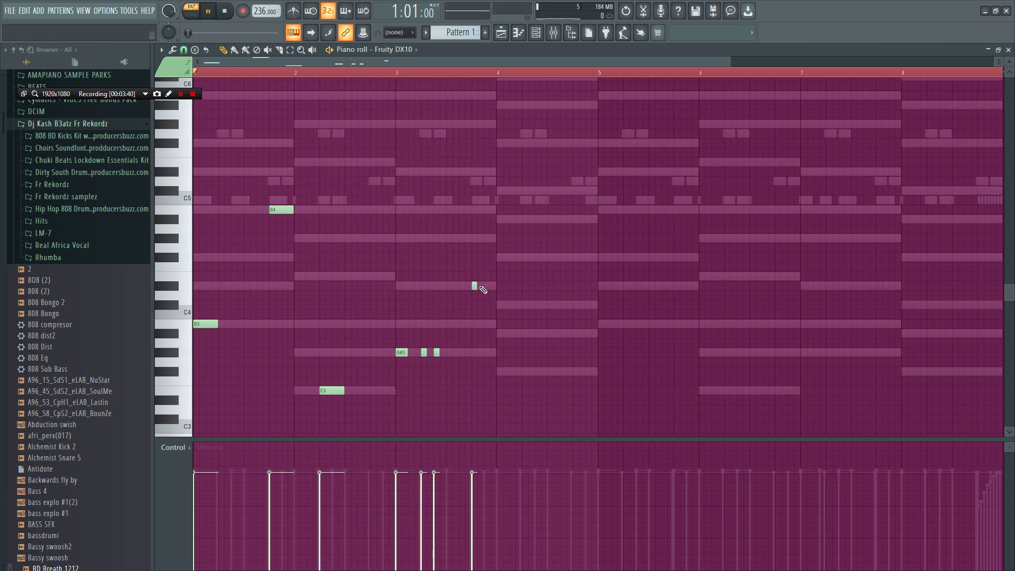
pyautogui.moveTo(477, 286); pyautogui.dragTo(496, 288)
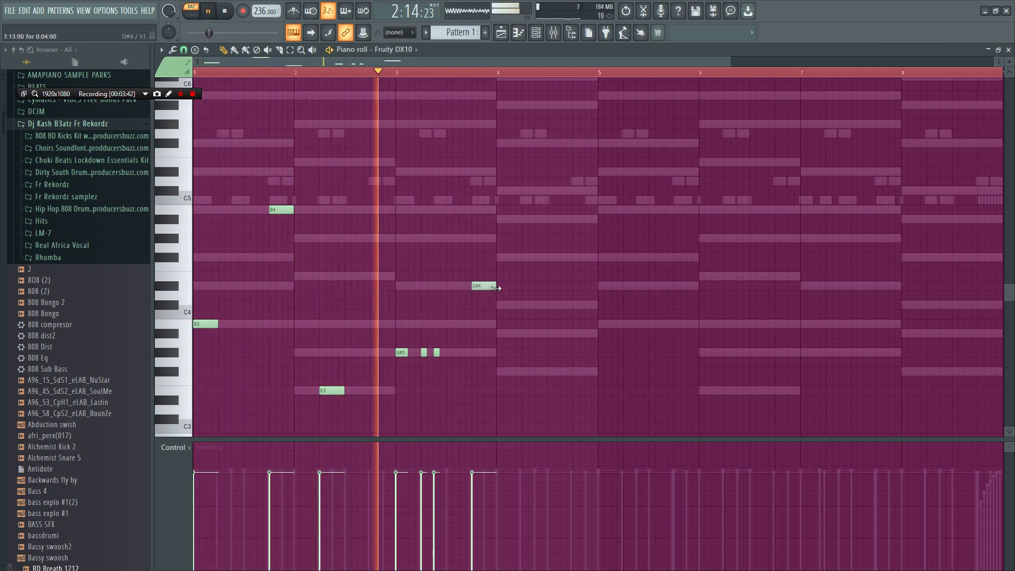
pyautogui.click(529, 372)
pyautogui.click(579, 334)
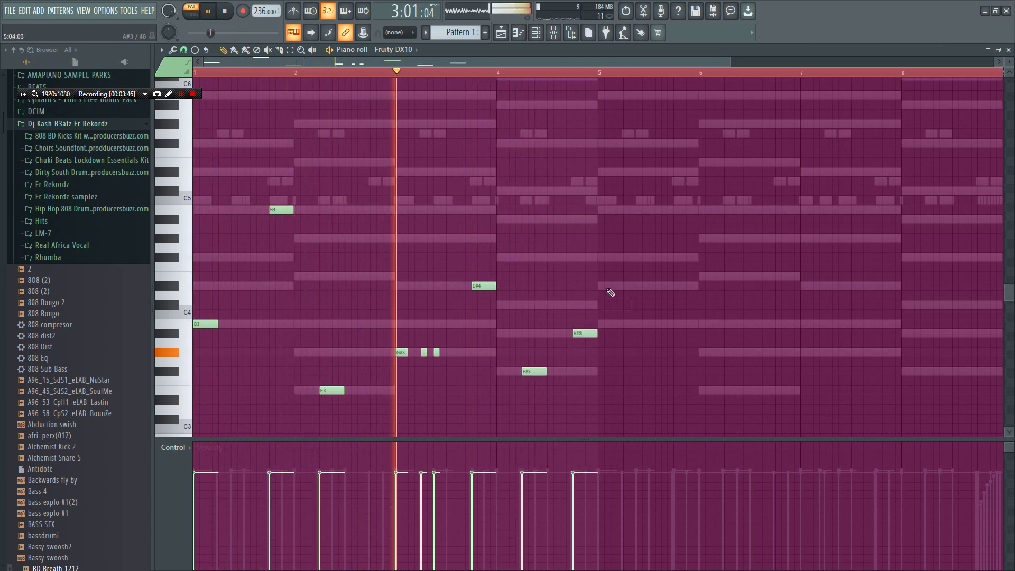
# Duplicate the four-bar Fruity DX10 line into bars 5 to 8 and audition it
pyautogui.moveTo(628, 413); pyautogui.dragTo(235, 186)
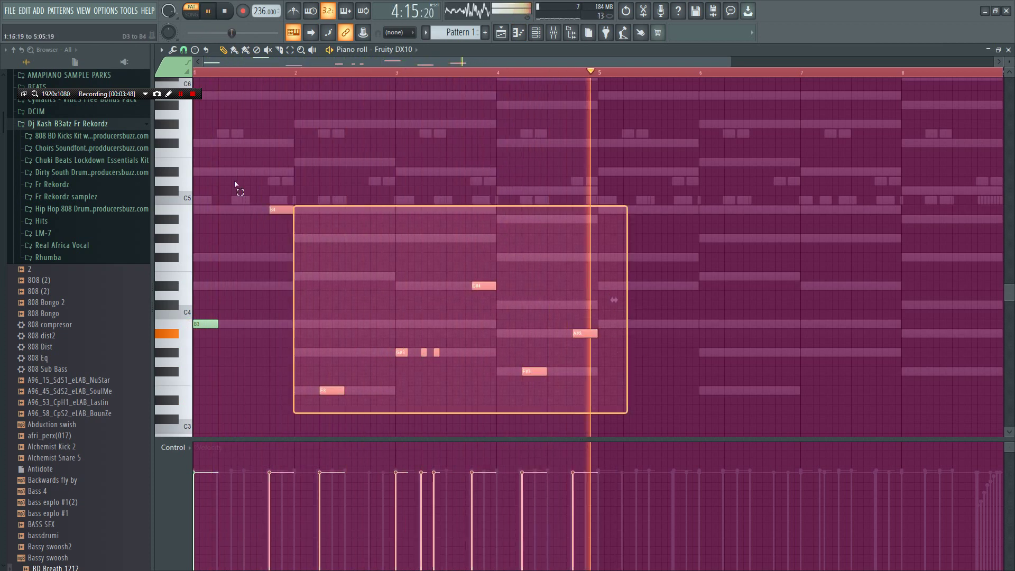
pyautogui.press('space')
pyautogui.hotkey('ctrl', 'b')
pyautogui.press('space')
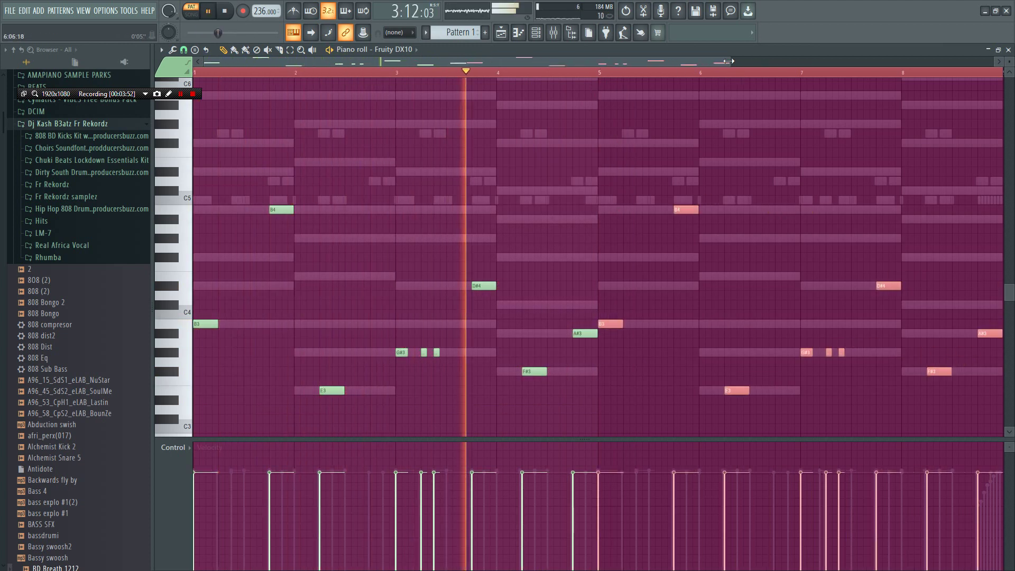
# Deselect the copy and add variation notes at F#3 on step 13 of bar 6 and F#4 on step 9 of bar 8
pyautogui.scroll(-2, 594, 222)
pyautogui.hotkey('ctrl', 'd')
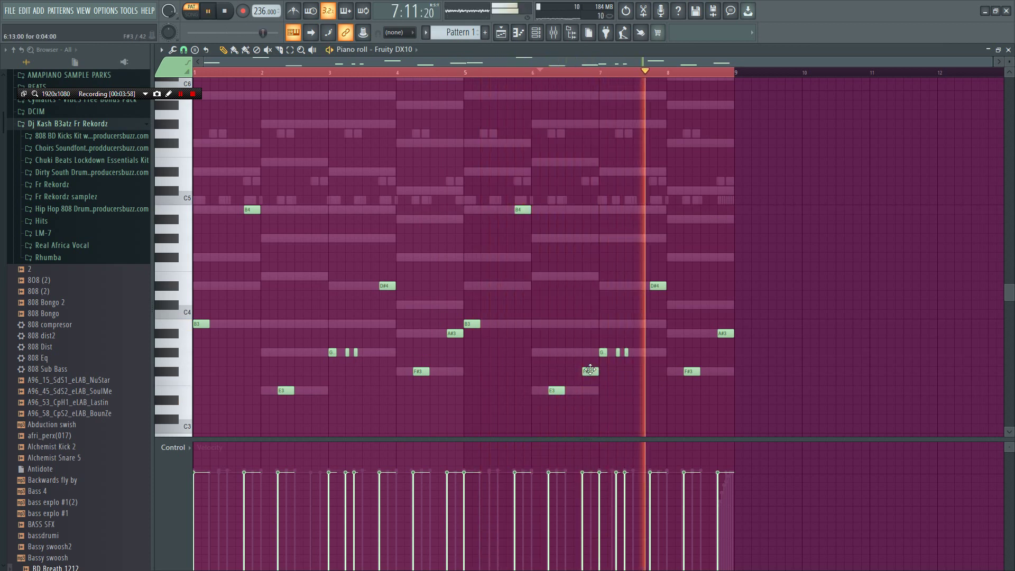
pyautogui.click(705, 258)
pyautogui.click(712, 181)
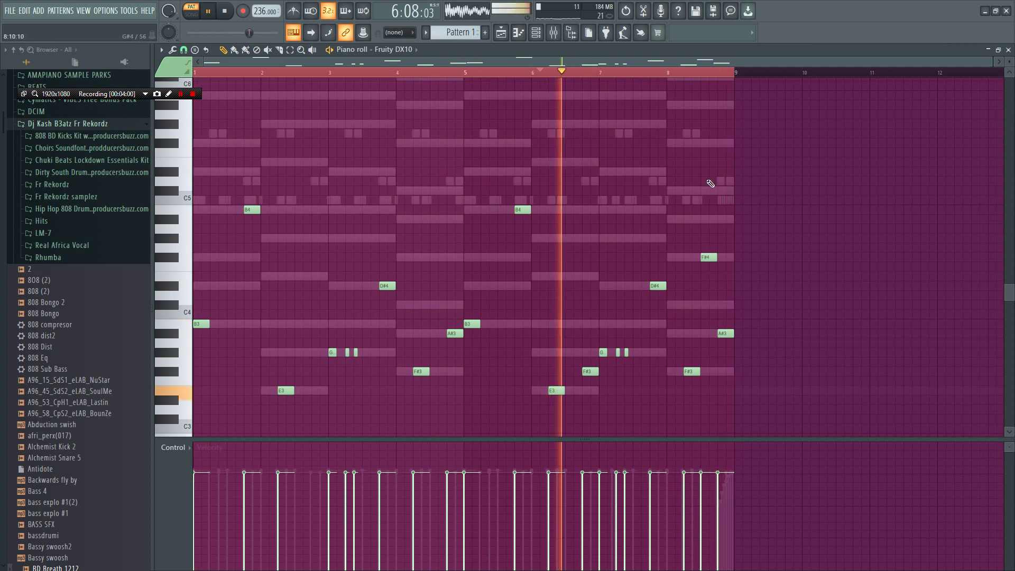
pyautogui.rightClick(719, 182)
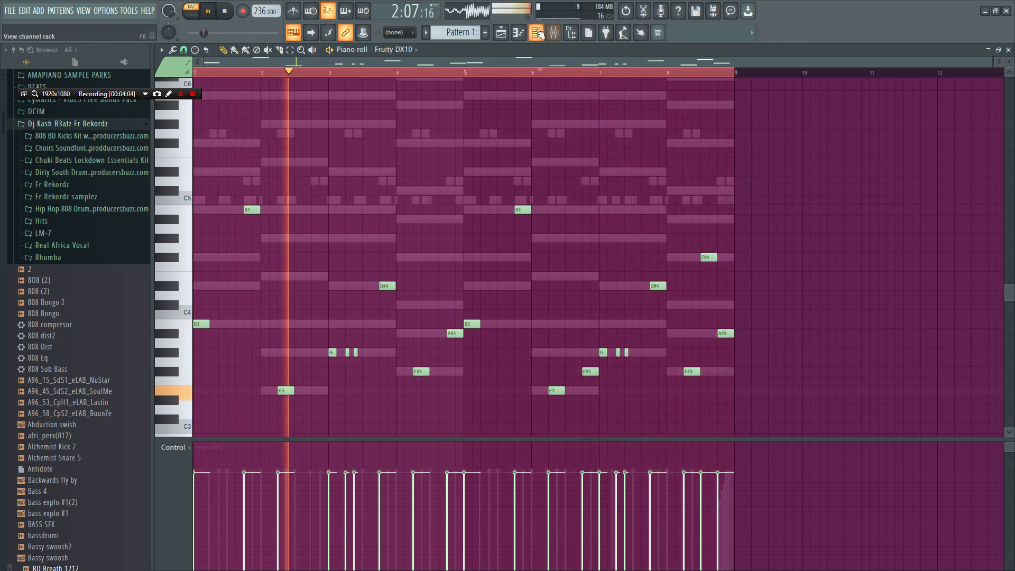
# Adjust the Fruity DX10 channel volume, and paste the chord progression into the Hypersonic channel
pyautogui.press('F6')
pyautogui.moveTo(265, 336); pyautogui.dragTo(265, 329)
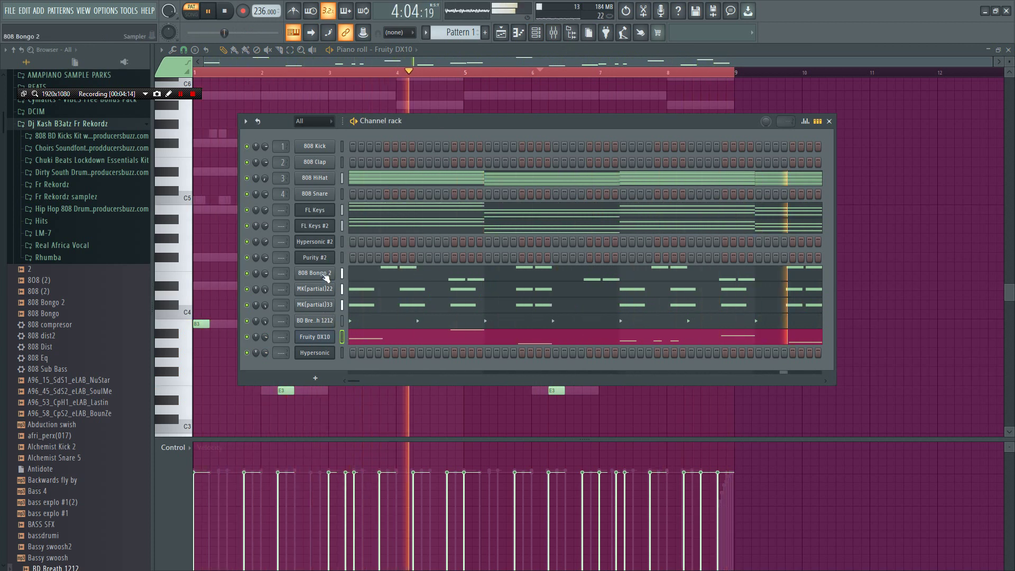
pyautogui.rightClick(324, 353)
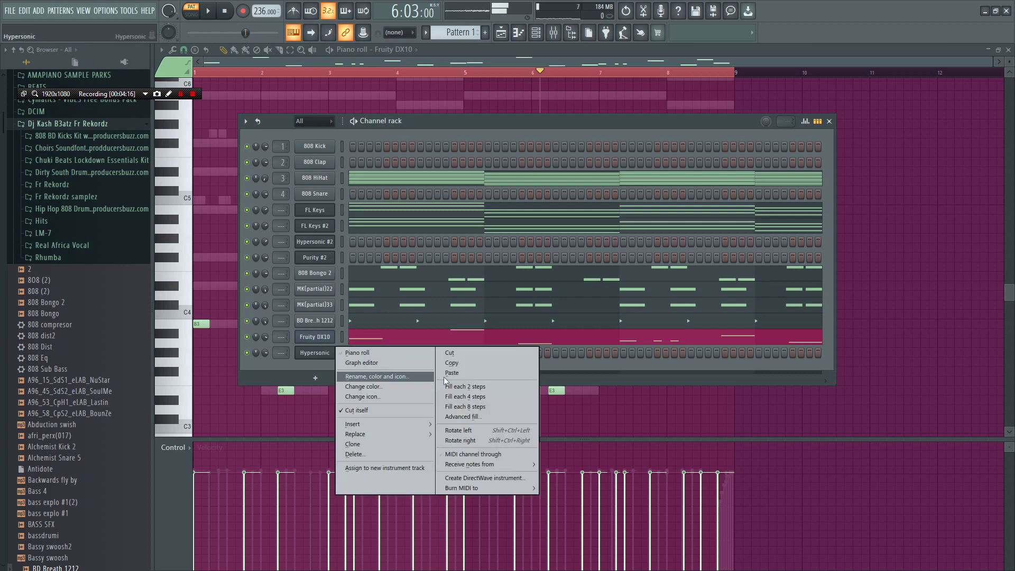
pyautogui.click(453, 375)
# Check the Soft Legato Strings patch in the Hypersonic channel and audition the pasted chords
pyautogui.click(329, 358)
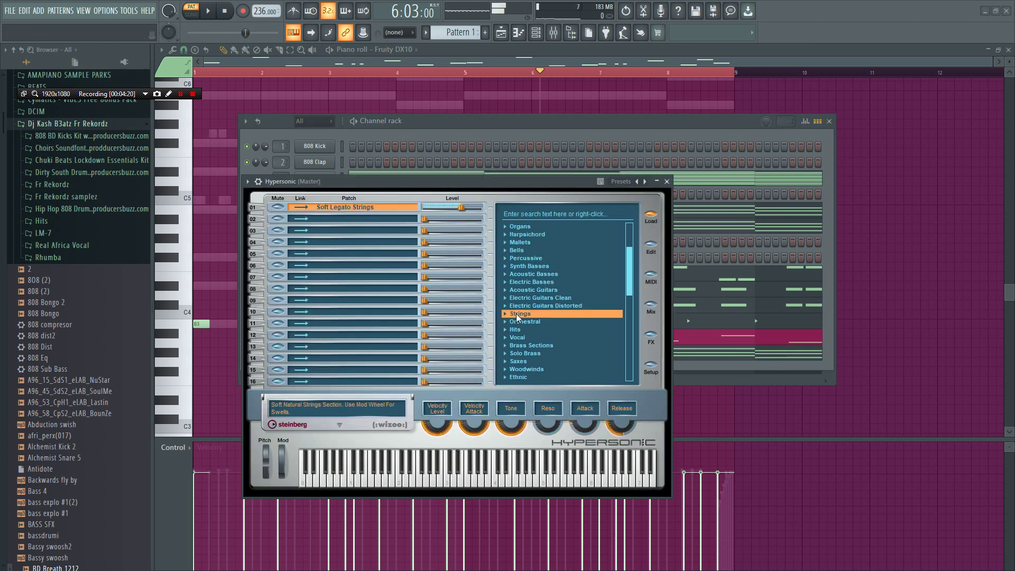
pyautogui.click(483, 124)
pyautogui.press('space')
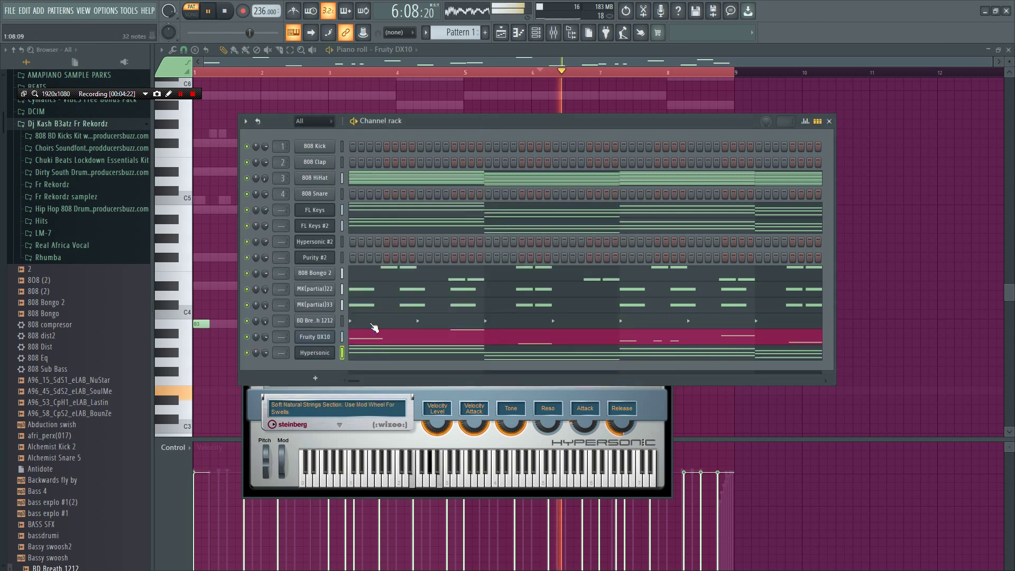
# In the Hypersonic piano roll, raise the E4 notes in bars 2 and 6 and the F#4 notes in bars 4 and 8 by one octave
pyautogui.click(377, 352)
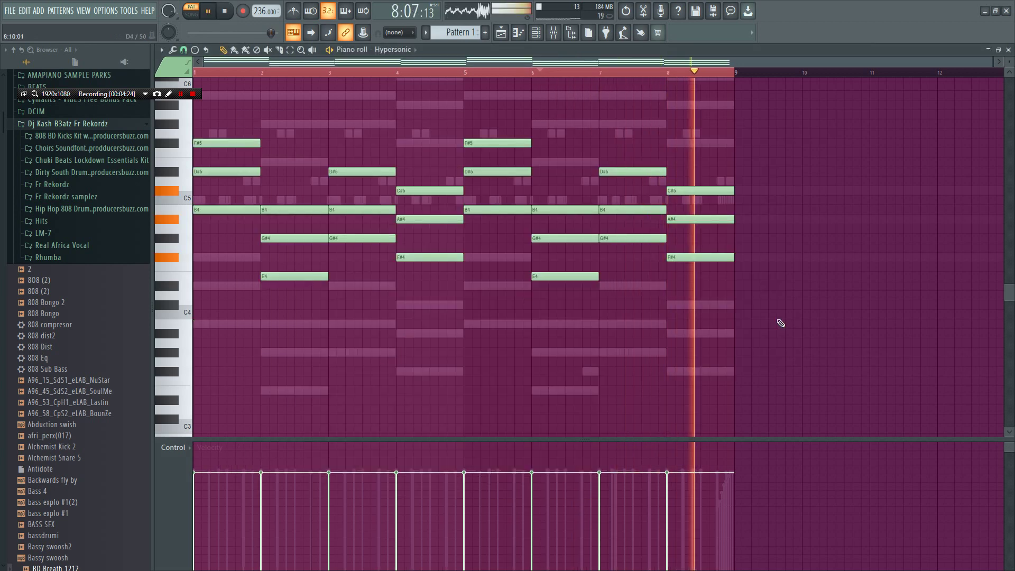
pyautogui.moveTo(770, 318); pyautogui.dragTo(299, 233)
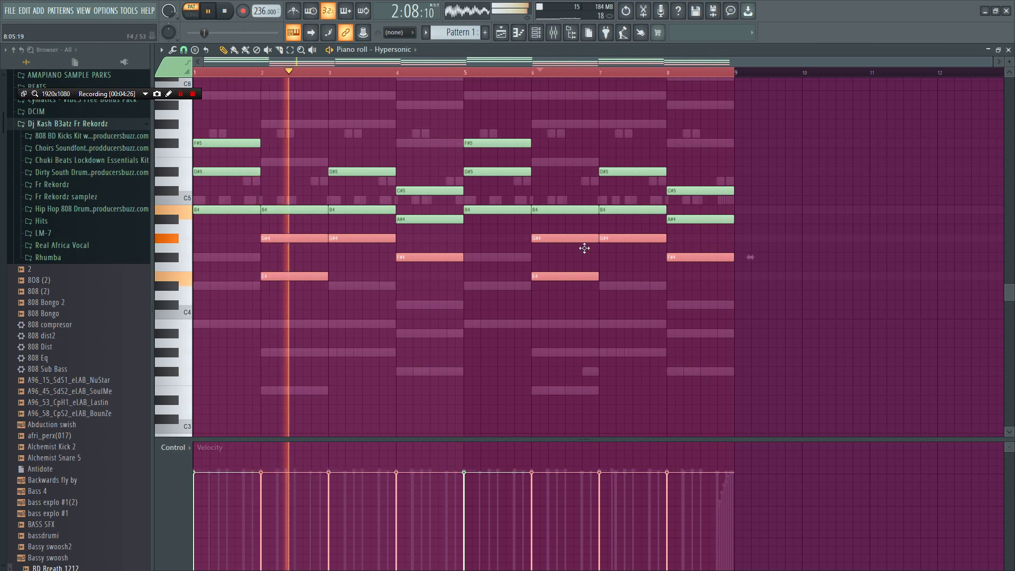
pyautogui.moveTo(743, 307); pyautogui.dragTo(286, 253)
pyautogui.hotkey('ctrl', 'Up')
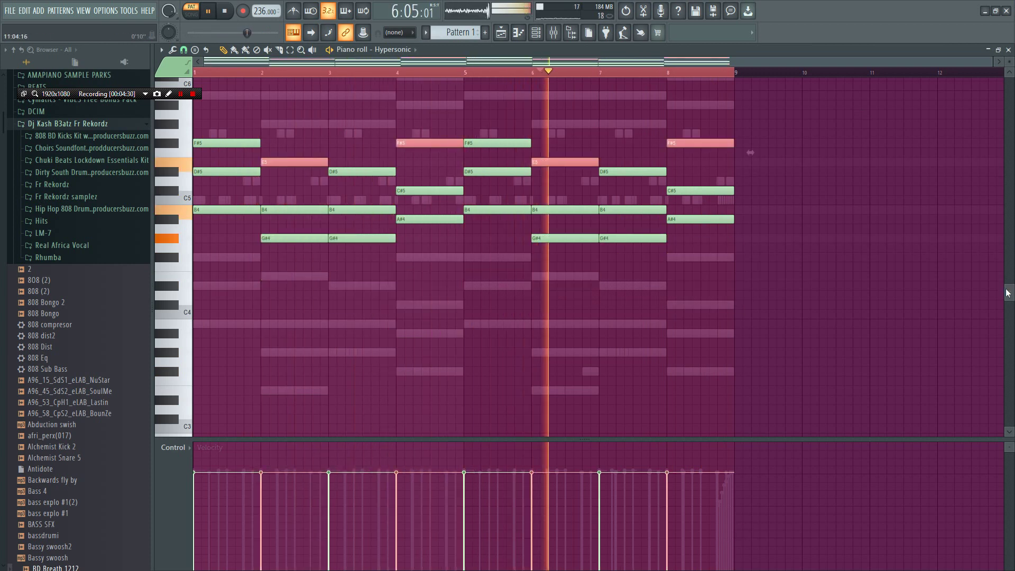
pyautogui.scroll(4, 850, 170)
# Stop playback and clone the Purity #2 channel
pyautogui.click(535, 32)
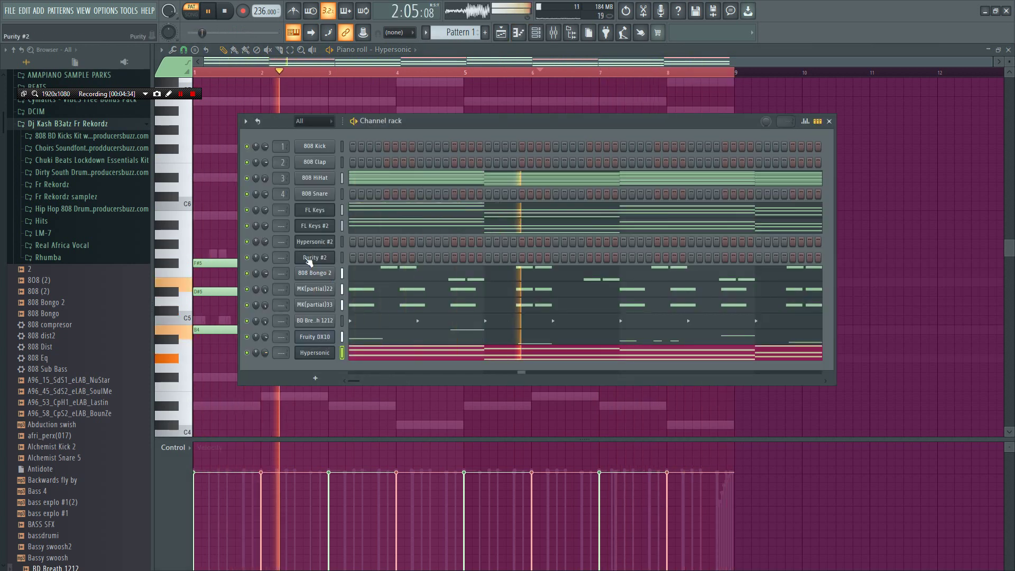
pyautogui.rightClick(340, 257)
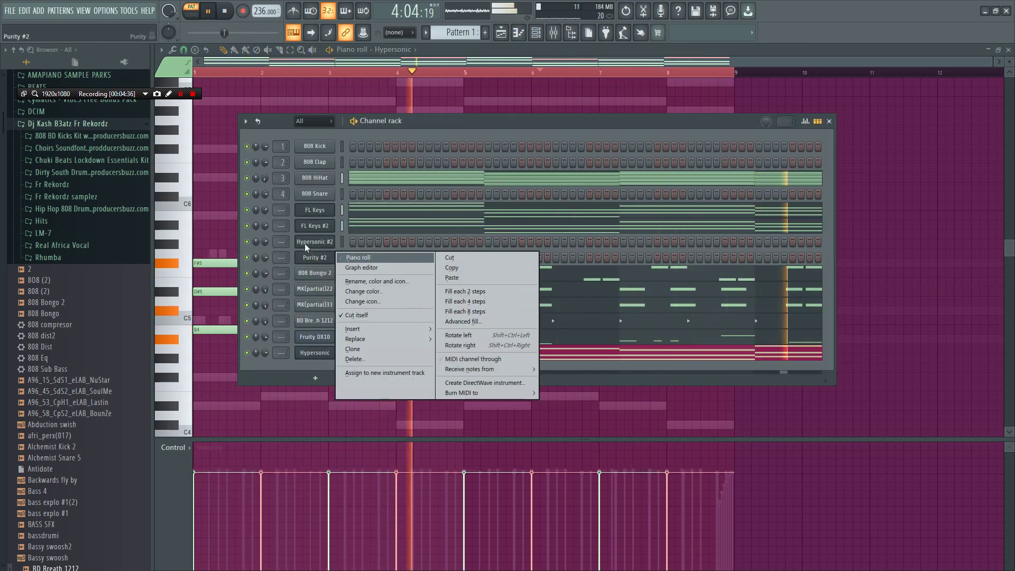
pyautogui.click(440, 146)
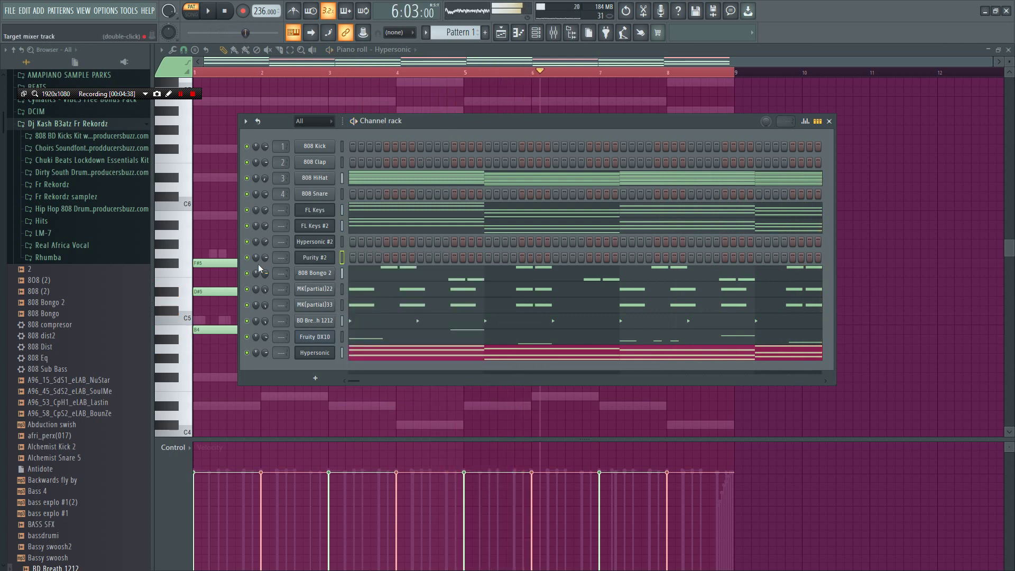
pyautogui.rightClick(321, 262)
pyautogui.click(370, 349)
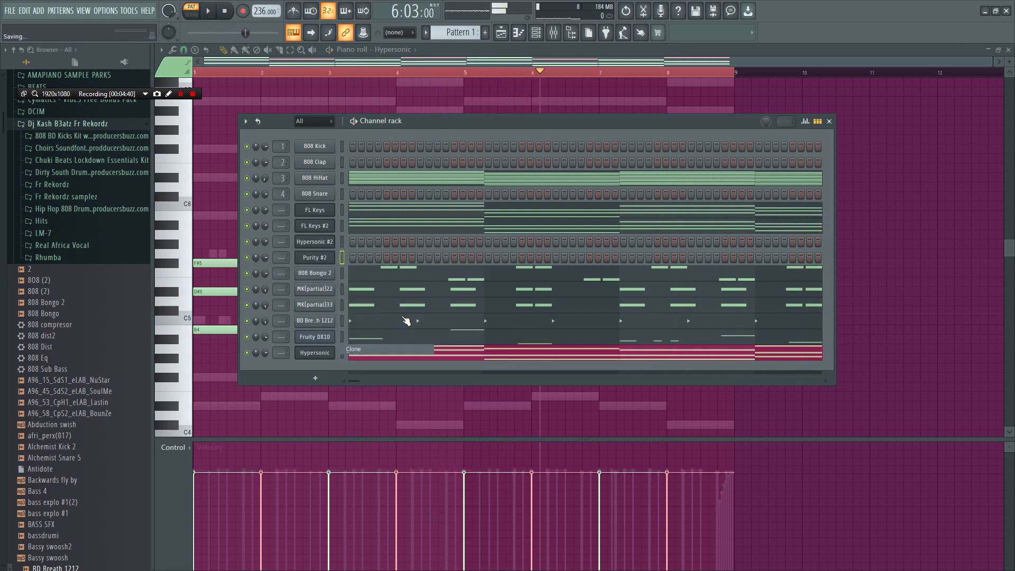
# Load the Whistle preset from the GM Normal category in the cloned Purity channel
pyautogui.click(496, 132)
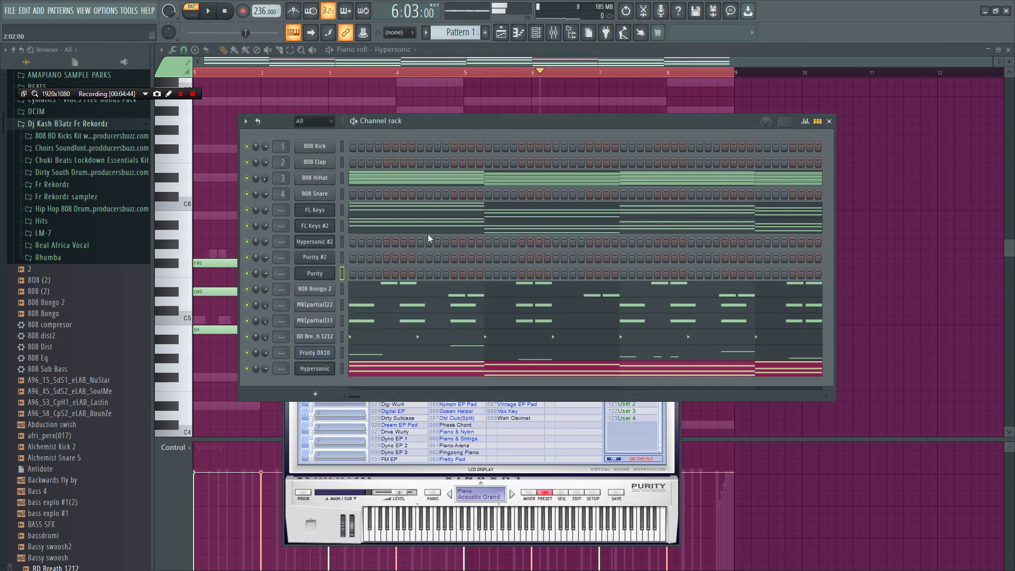
pyautogui.click(321, 274)
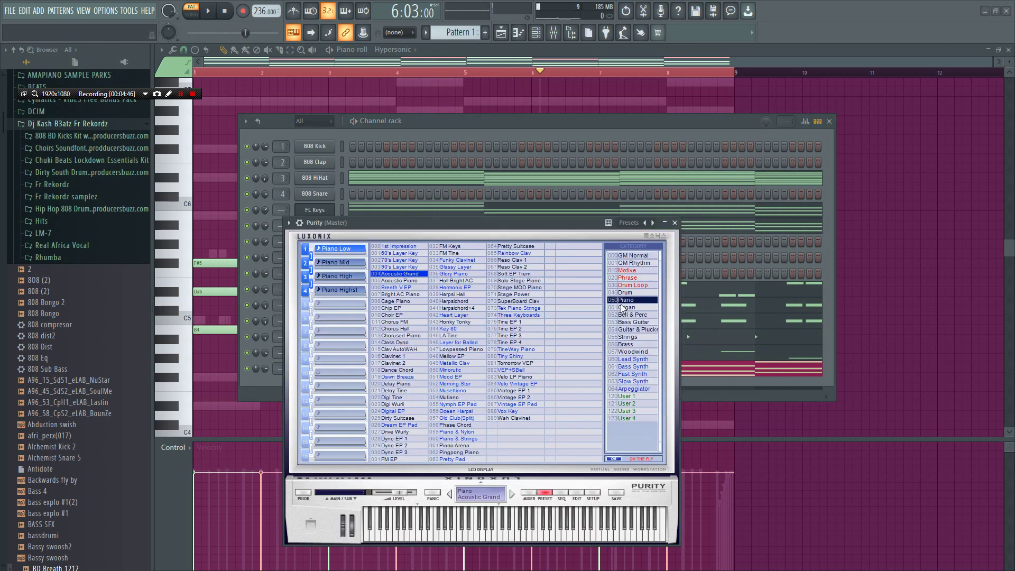
pyautogui.click(636, 256)
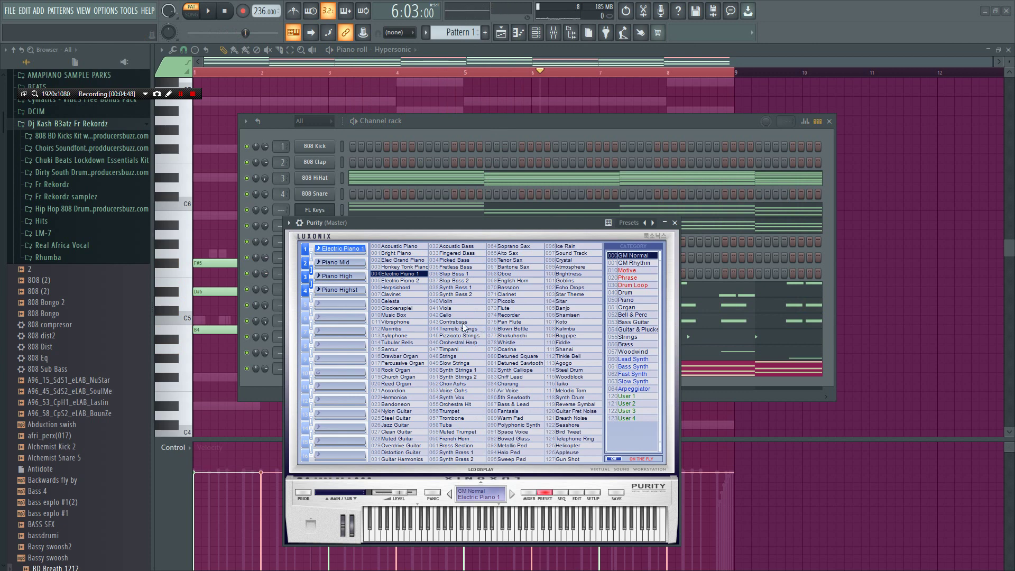
pyautogui.click(465, 132)
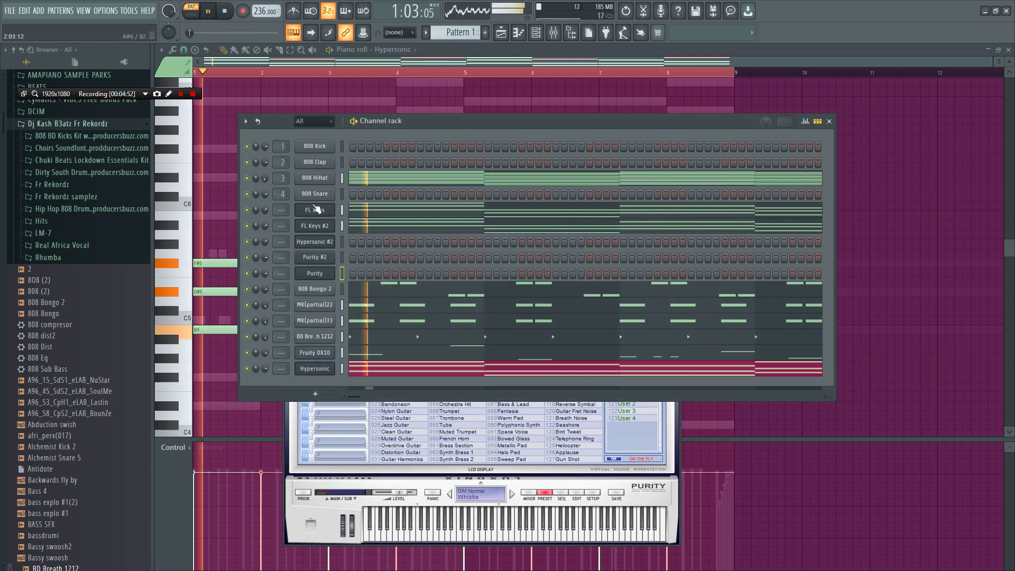
# In the Purity piano roll, place four-step pairs on step 13: G#5 and E5 in bar 2, F#5 and A#5 in bar 4
pyautogui.rightClick(321, 275)
pyautogui.click(373, 283)
pyautogui.press('space')
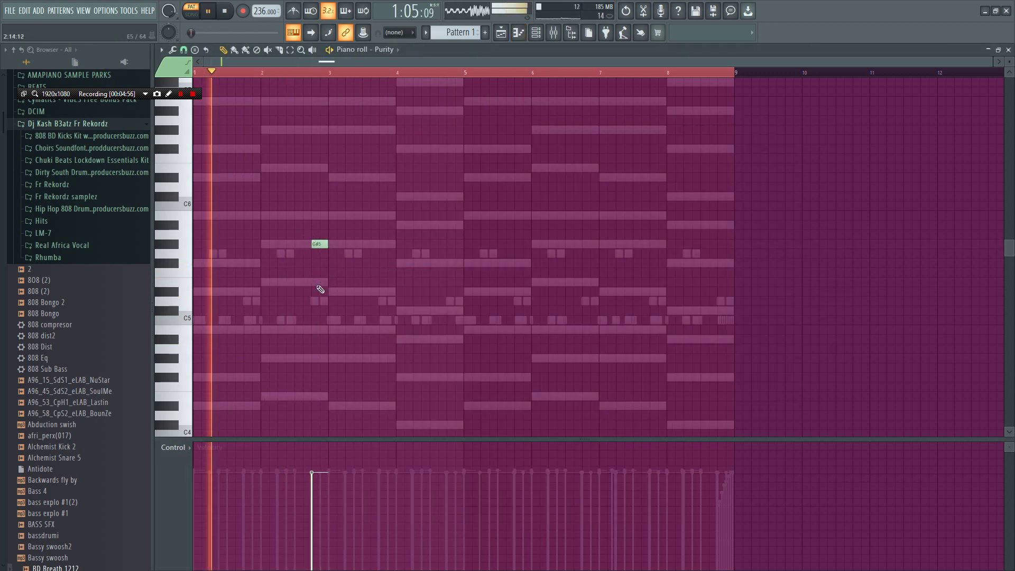
pyautogui.click(320, 282)
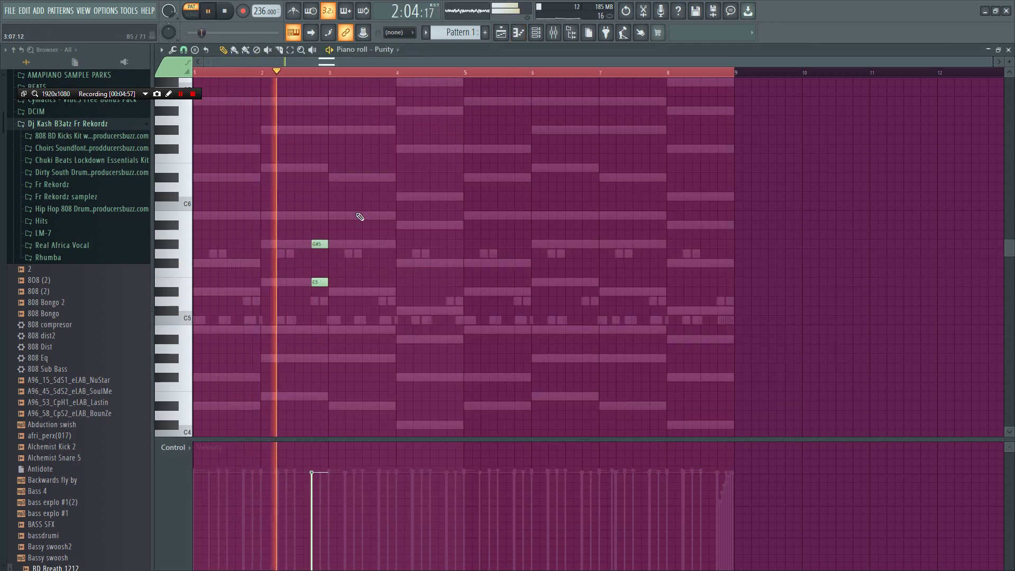
pyautogui.click(453, 263)
pyautogui.click(452, 225)
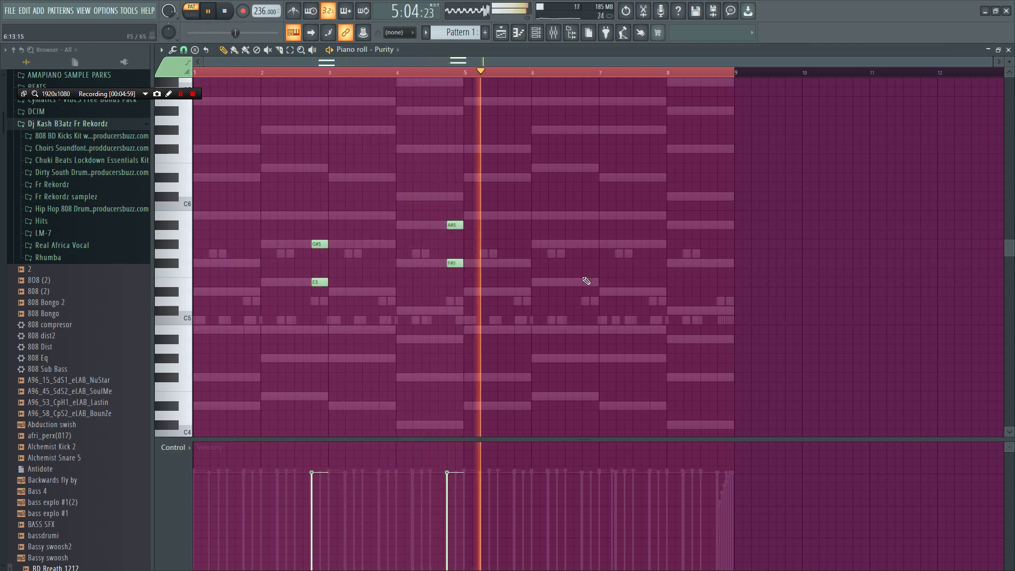
# Repeat the whistle pairs on step 13: E5 and G#5 in bar 6, F#5 and A#5 in bar 8
pyautogui.click(586, 281)
pyautogui.click(586, 244)
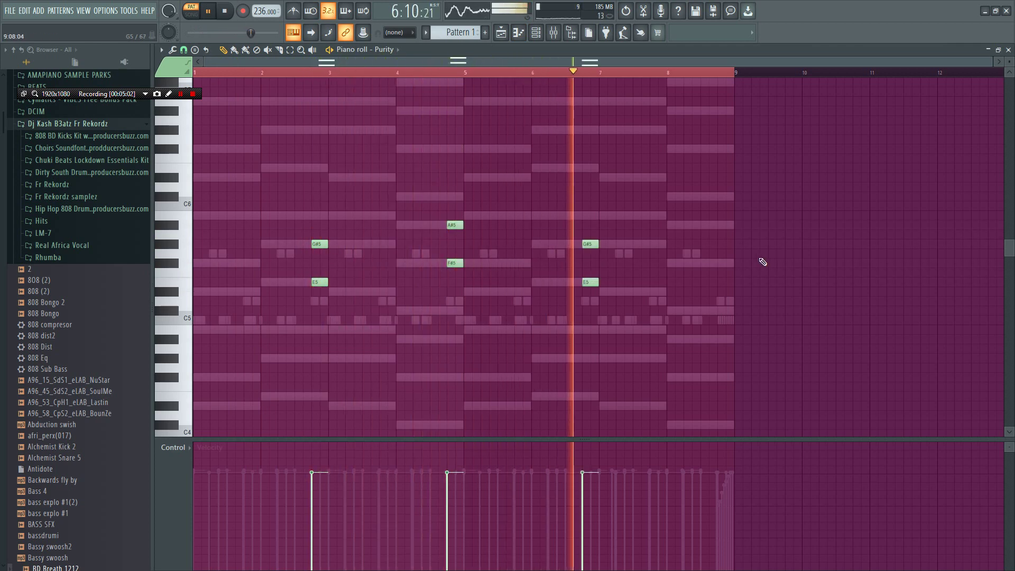
pyautogui.click(722, 263)
pyautogui.click(722, 225)
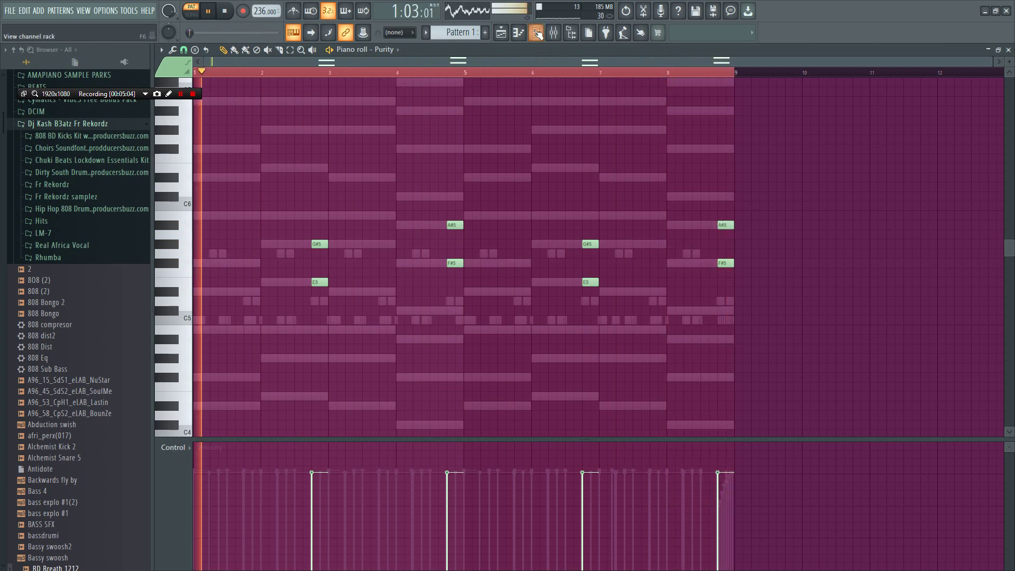
# Adjust the Purity channel volume and nudge all its whistle notes slightly earlier
pyautogui.click(536, 33)
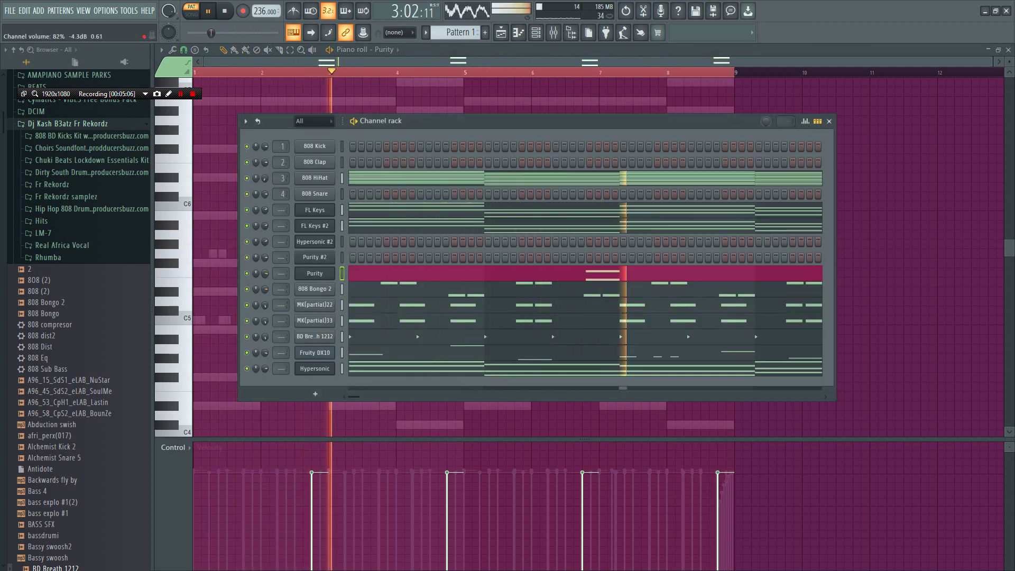
pyautogui.press('F6')
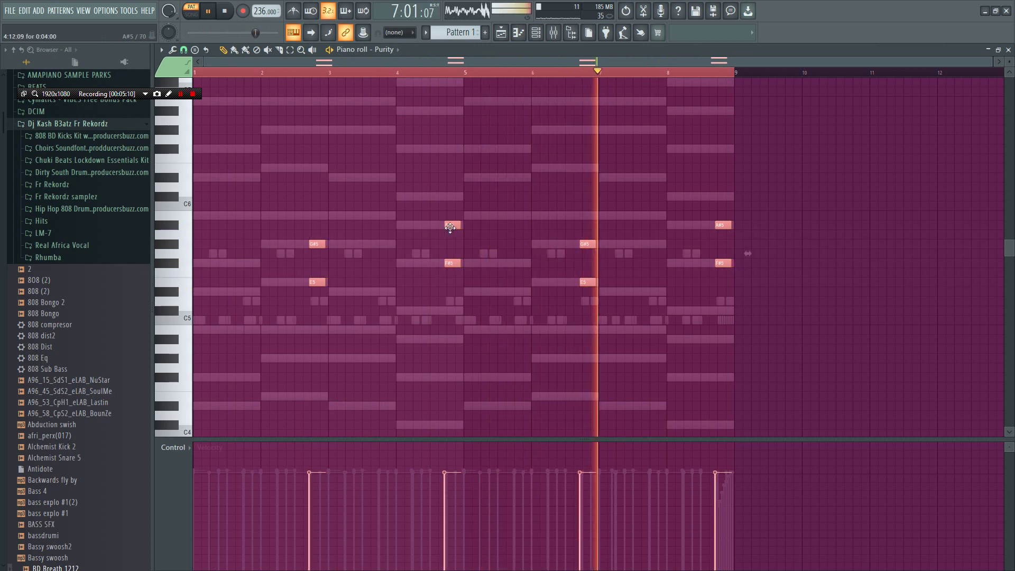
# Open the piano roll of the Hypersonic #2 channel
pyautogui.click(535, 32)
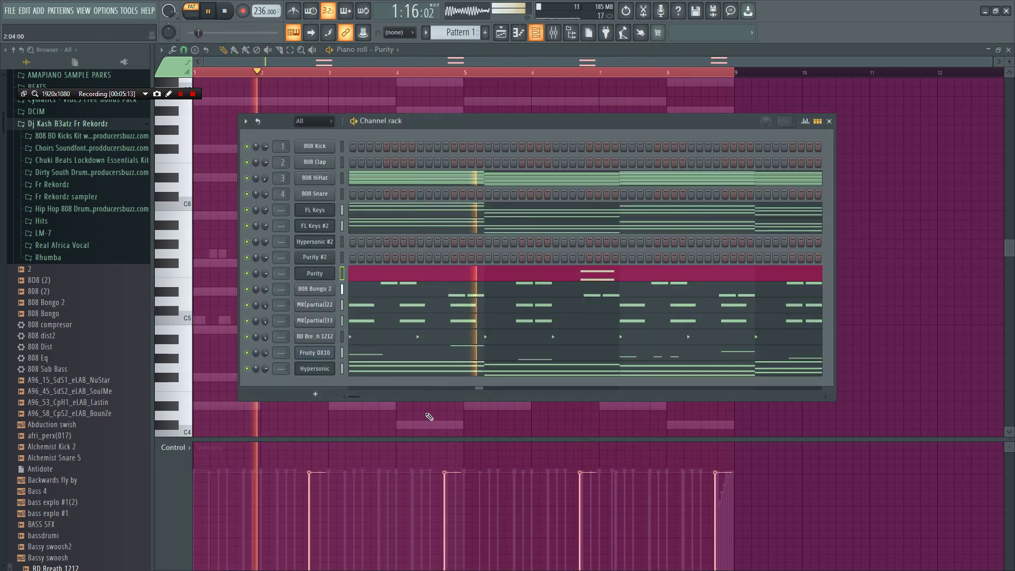
pyautogui.click(305, 258)
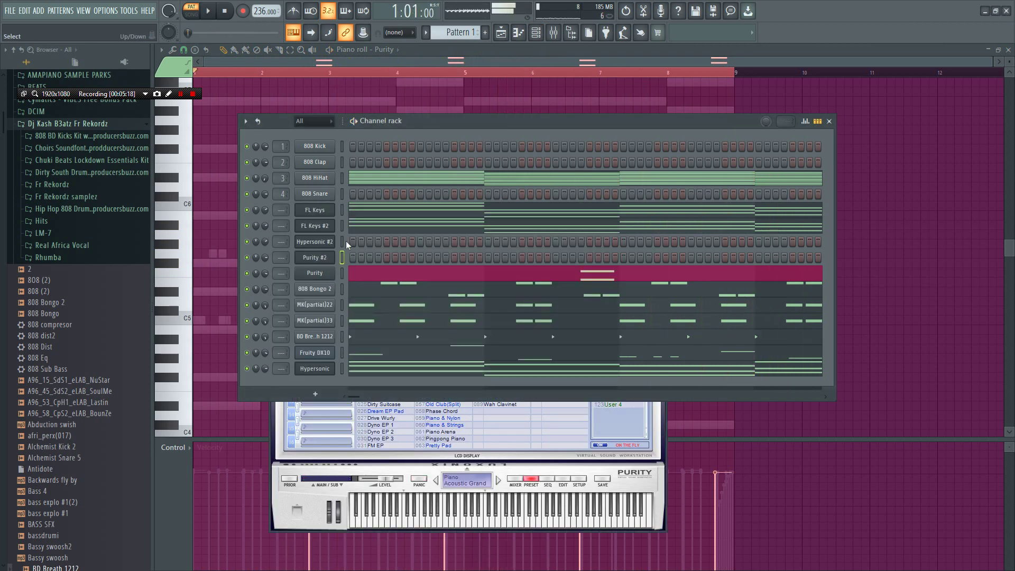
pyautogui.click(343, 241)
pyautogui.rightClick(327, 244)
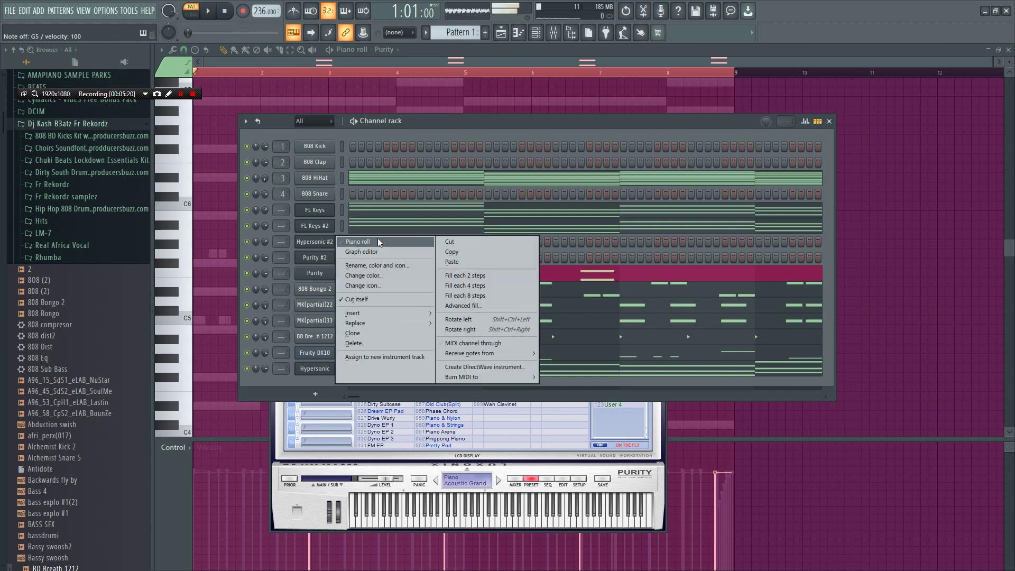
pyautogui.click(380, 243)
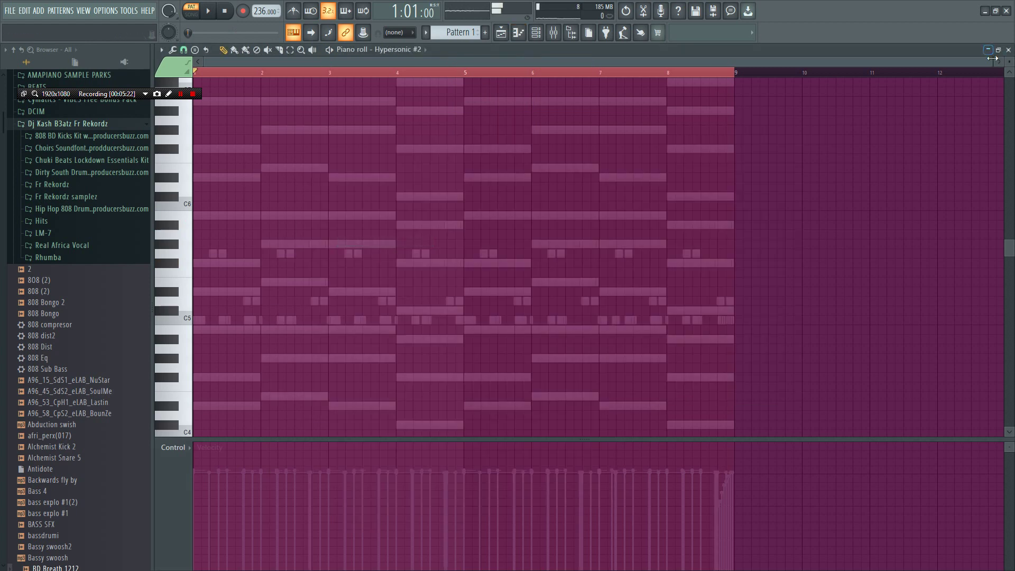
pyautogui.moveTo(992, 58); pyautogui.dragTo(628, 62)
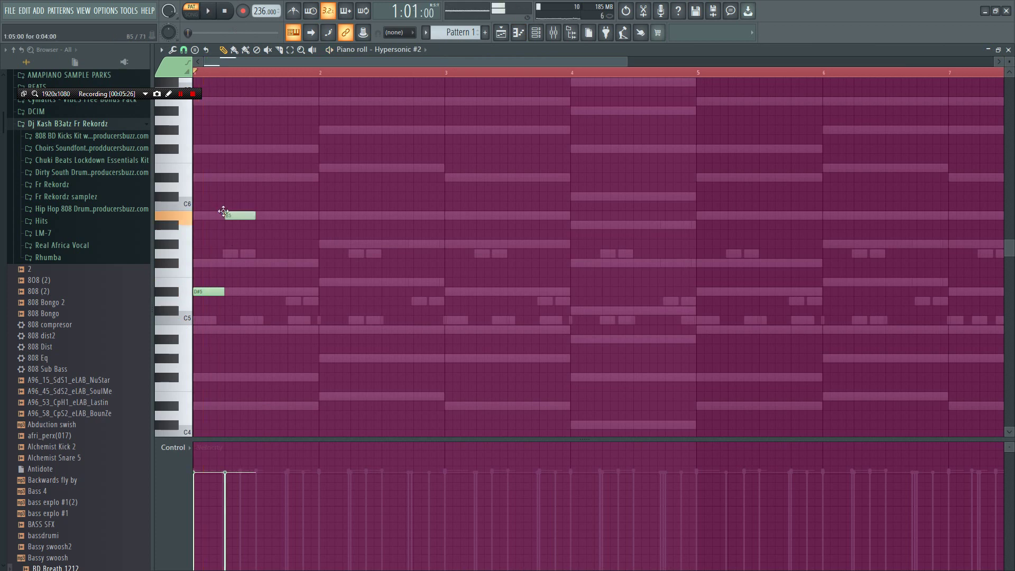
pyautogui.press('space')
pyautogui.rightClick(251, 216)
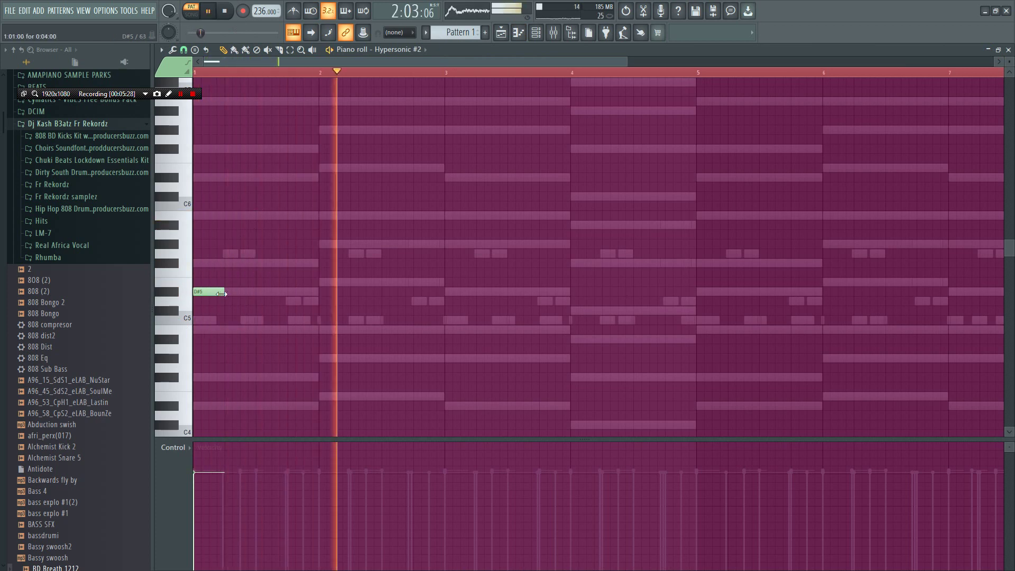
pyautogui.rightClick(216, 292)
pyautogui.press('space')
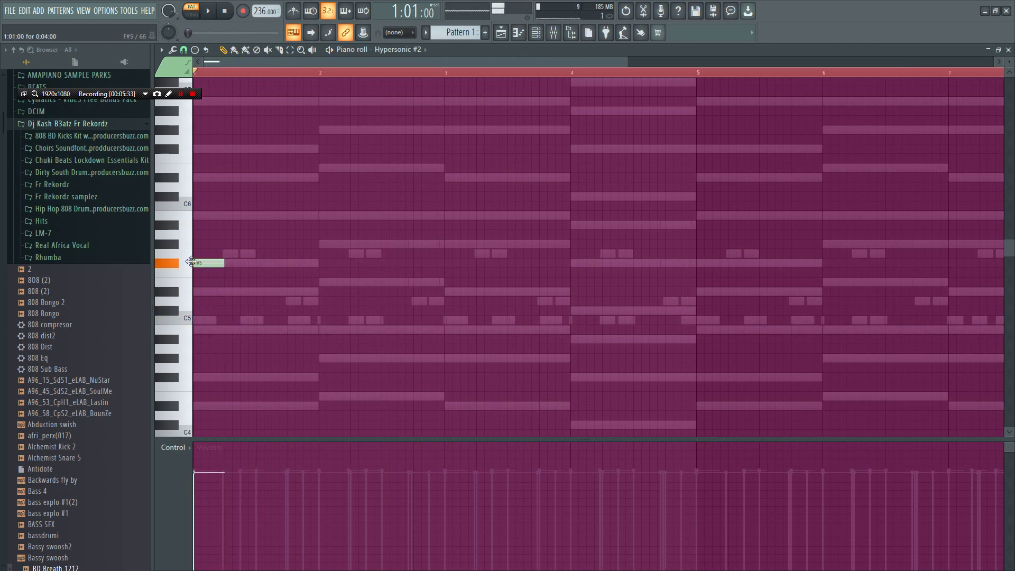
# Fill bar 1 with F#5 on step 1, D#5 on step 5, a two-step F#5 on step 7, G#5 on step 9 and F#5 on step 13
pyautogui.press('space')
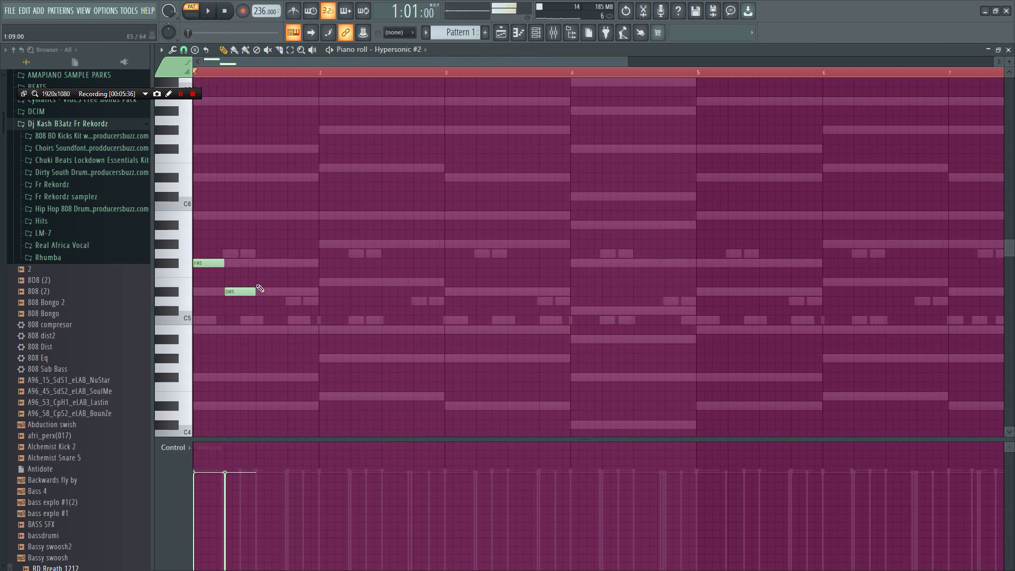
pyautogui.press('space')
pyautogui.moveTo(263, 264); pyautogui.dragTo(240, 265)
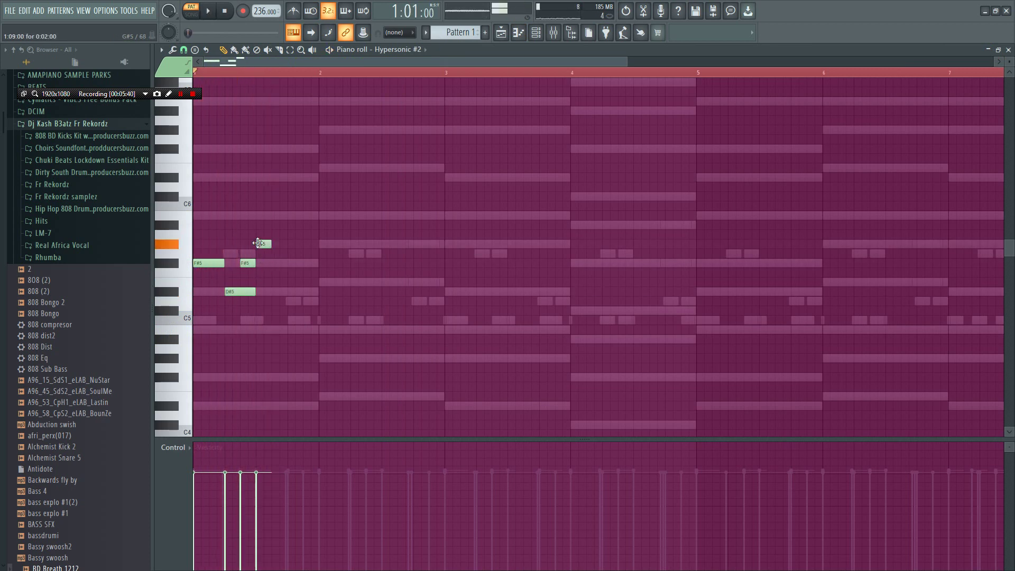
pyautogui.moveTo(271, 244); pyautogui.dragTo(287, 244)
pyautogui.click(291, 265)
pyautogui.press('space')
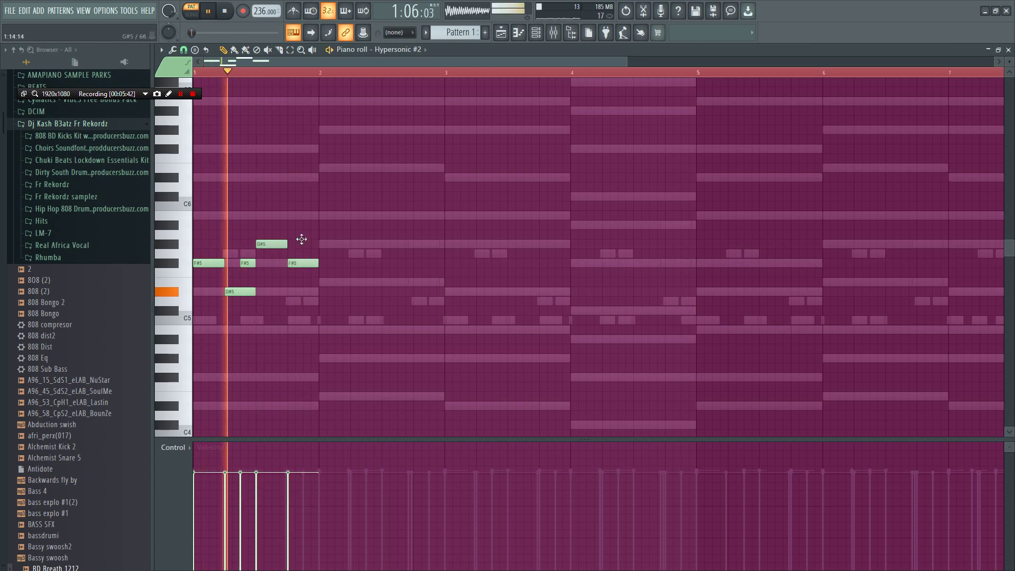
# In bar 2, place a four-step E5 on step 1 and one-step E5 notes on steps 5 and 7
pyautogui.click(328, 282)
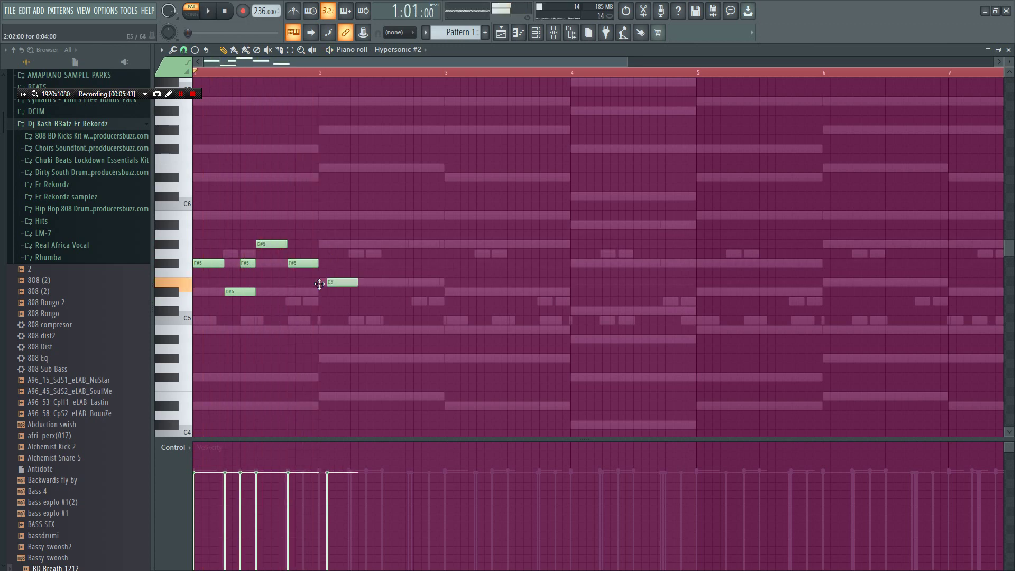
pyautogui.press('space')
pyautogui.rightClick(369, 264)
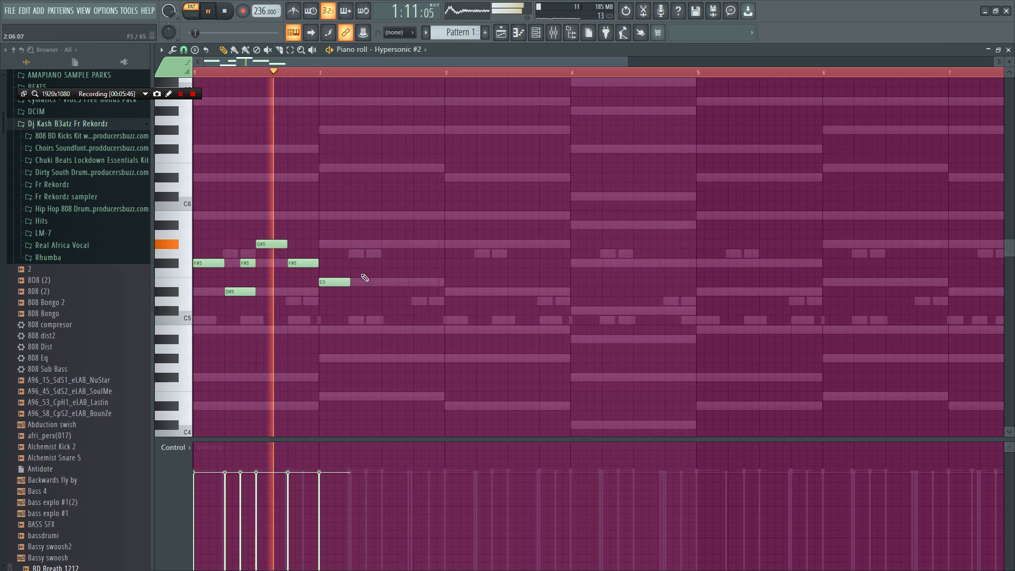
pyautogui.click(362, 282)
pyautogui.press('space')
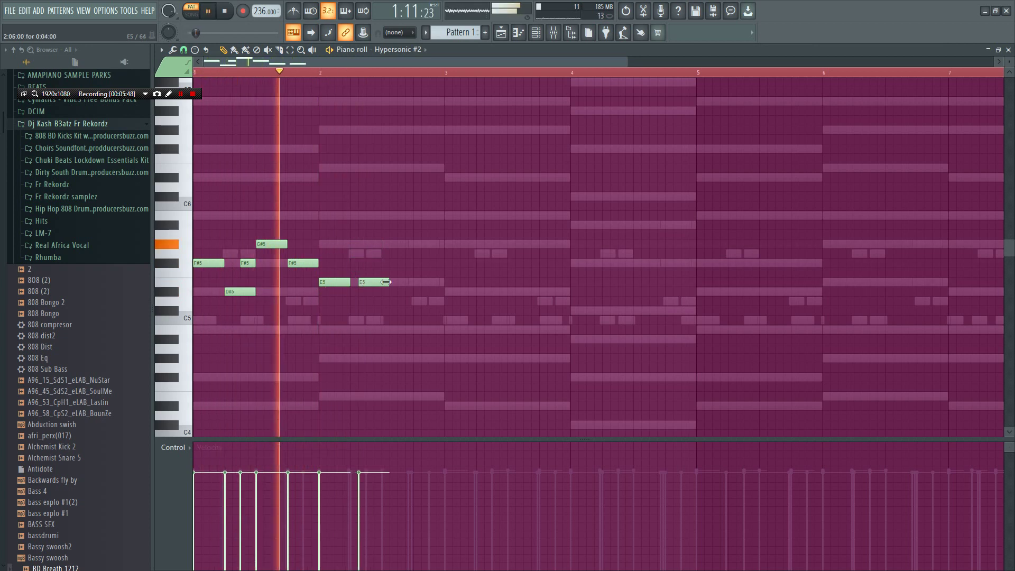
pyautogui.moveTo(370, 283); pyautogui.dragTo(356, 289)
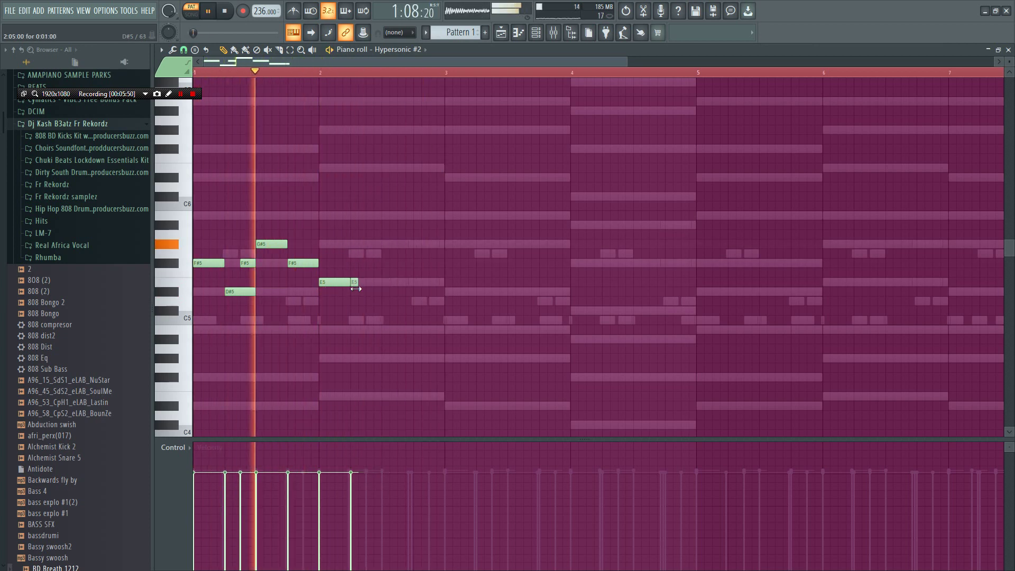
pyautogui.click(369, 282)
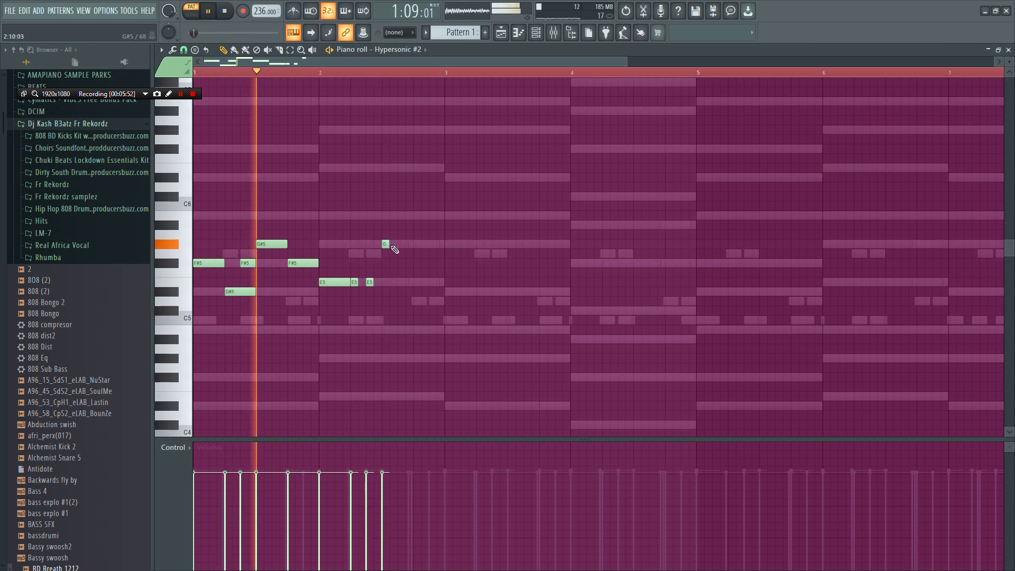
# Finish bar 2 with a four-step G#5 on step 9 and a four-step F#5 on step 13
pyautogui.moveTo(406, 249); pyautogui.dragTo(422, 249)
pyautogui.click(423, 282)
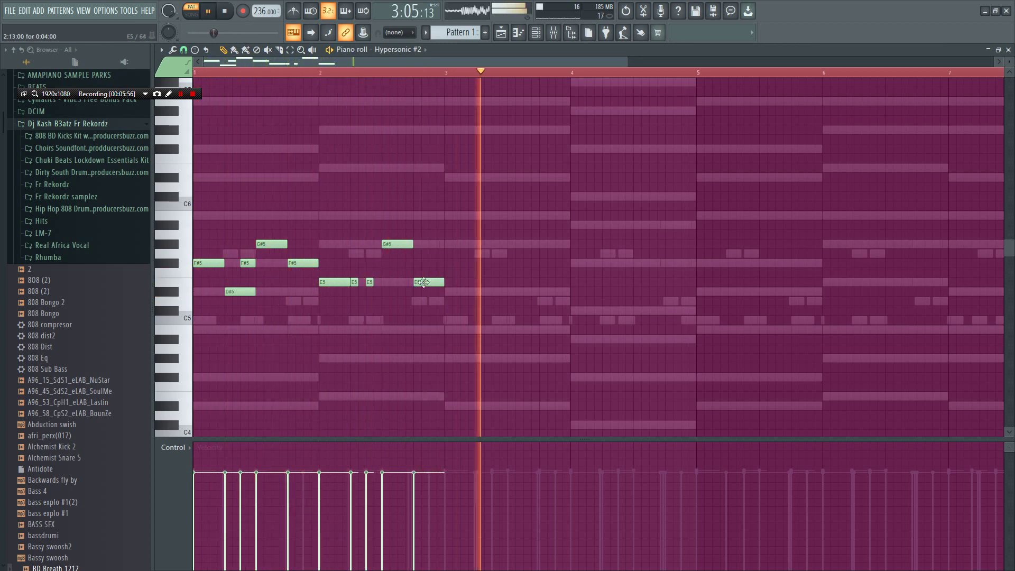
pyautogui.click(419, 264)
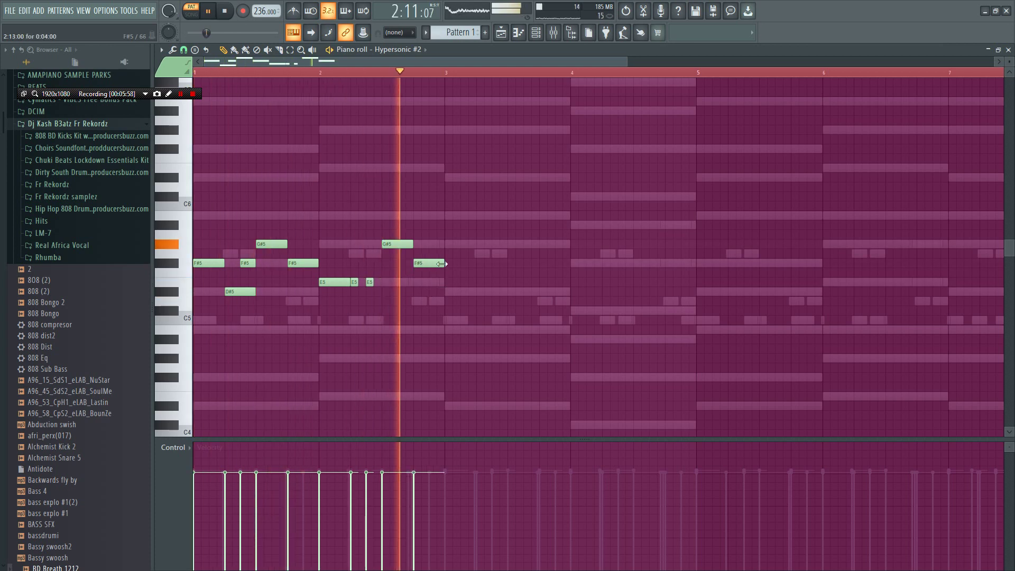
# Place a four-step D#5 at the start of bar 3 and shorten the D#5 in bar 1 to two steps
pyautogui.click(453, 292)
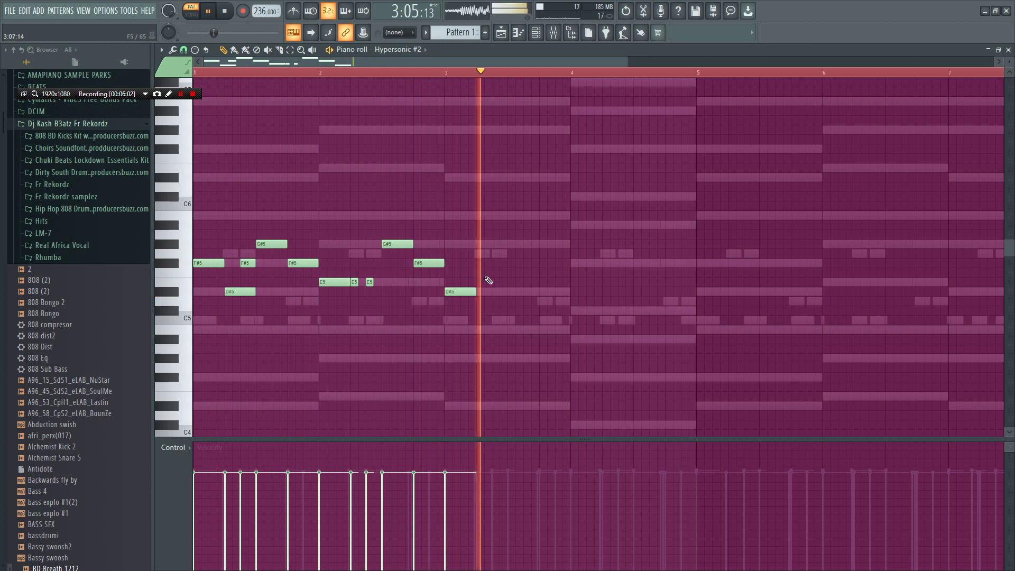
pyautogui.press('space')
pyautogui.press('space')
pyautogui.moveTo(253, 292); pyautogui.dragTo(239, 292)
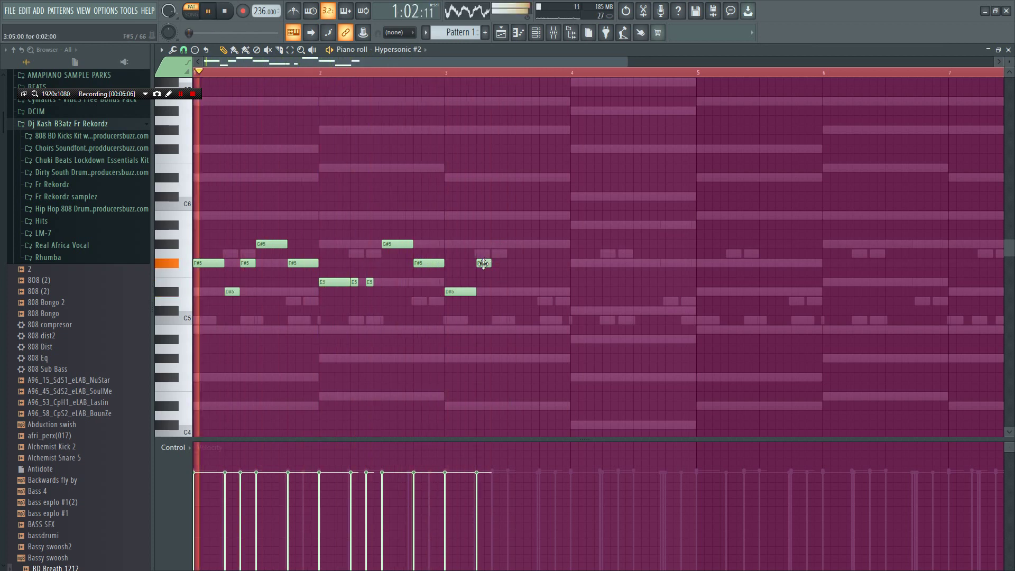
# In bar 3, place a two-step F#5 on step 7 and a four-step G#5 on step 9
pyautogui.rightClick(484, 264)
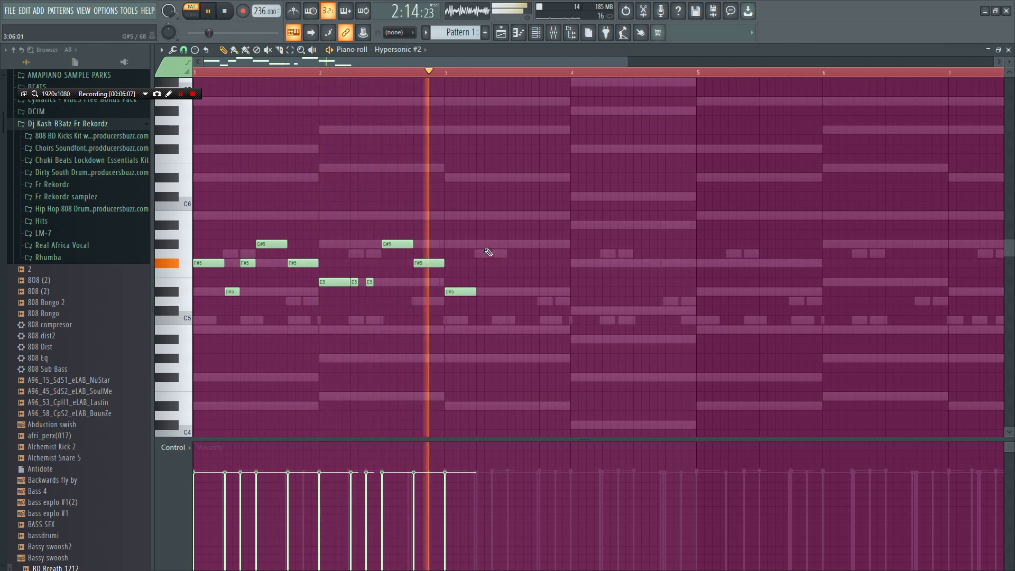
pyautogui.moveTo(486, 265); pyautogui.dragTo(480, 265)
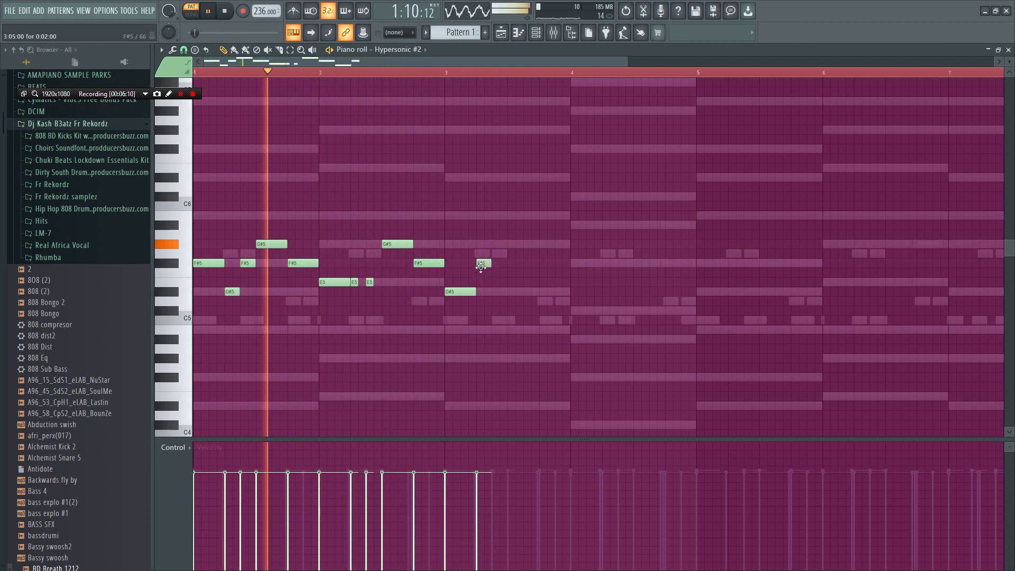
pyautogui.click(496, 244)
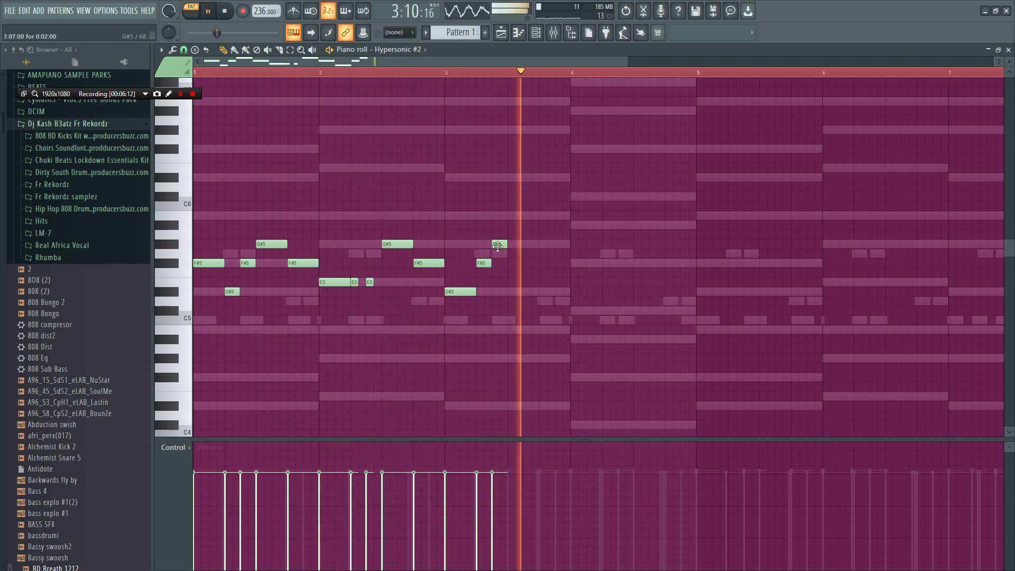
pyautogui.moveTo(515, 248); pyautogui.dragTo(496, 262)
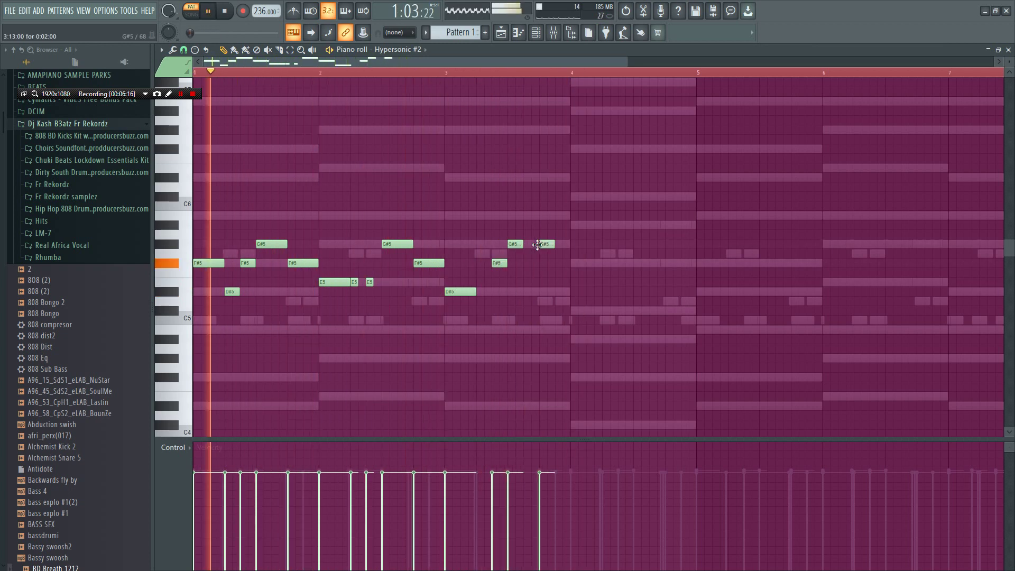
pyautogui.rightClick(540, 245)
pyautogui.moveTo(517, 245); pyautogui.dragTo(537, 245)
# Complete bar 3 with a four-step F#5 on step 13
pyautogui.press('space')
pyautogui.click(548, 226)
pyautogui.rightClick(550, 226)
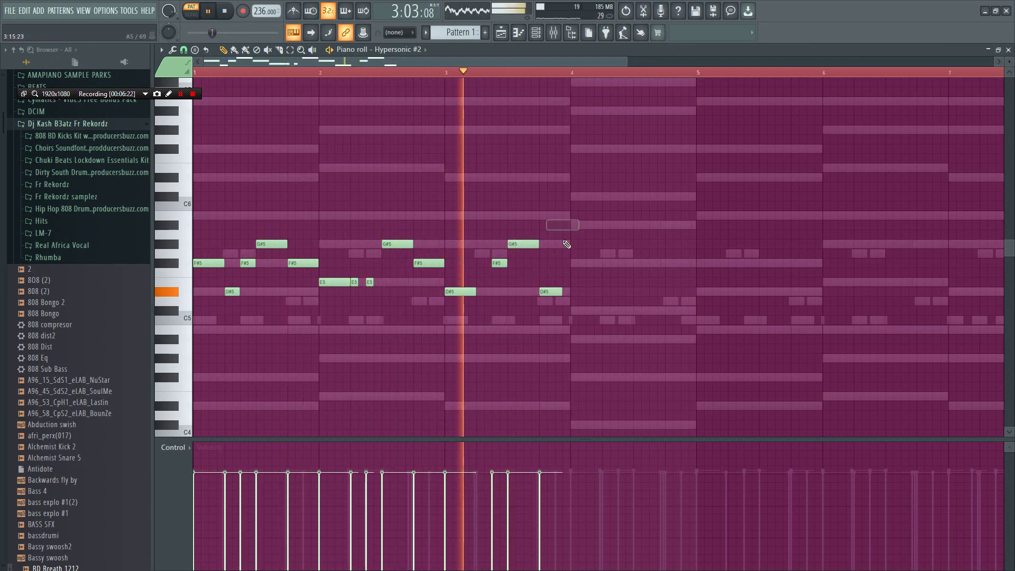
pyautogui.press('space')
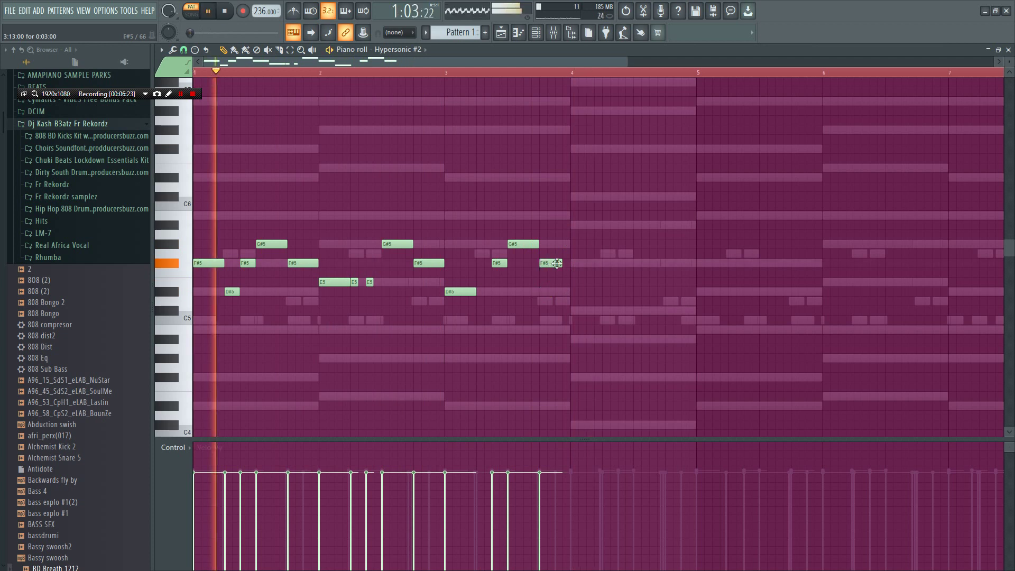
pyautogui.moveTo(560, 263); pyautogui.dragTo(568, 263)
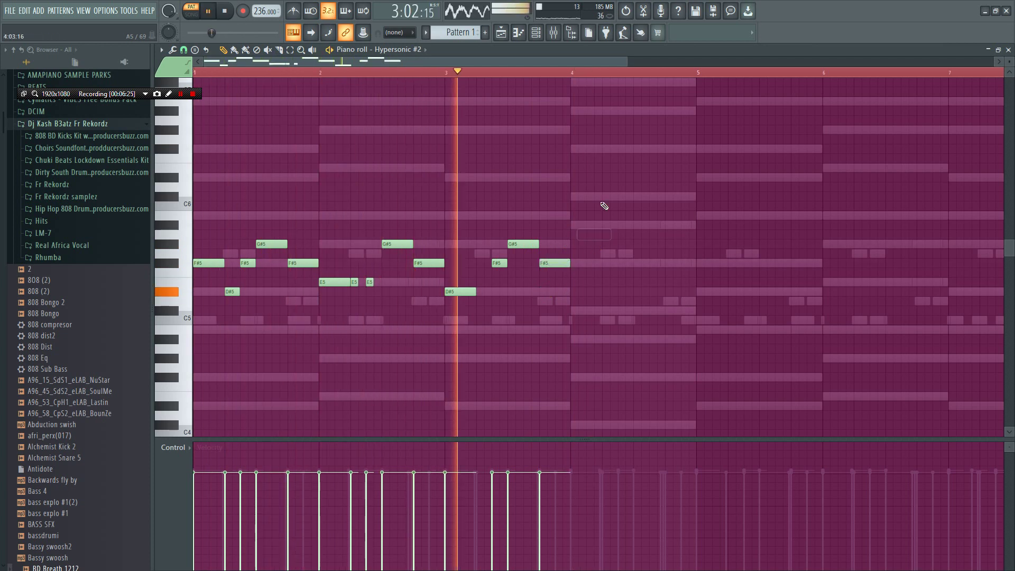
# Fill bar 4 with four-step notes: C#5 on step 1, G#5 on step 9 and F#5 on step 13
pyautogui.press('space')
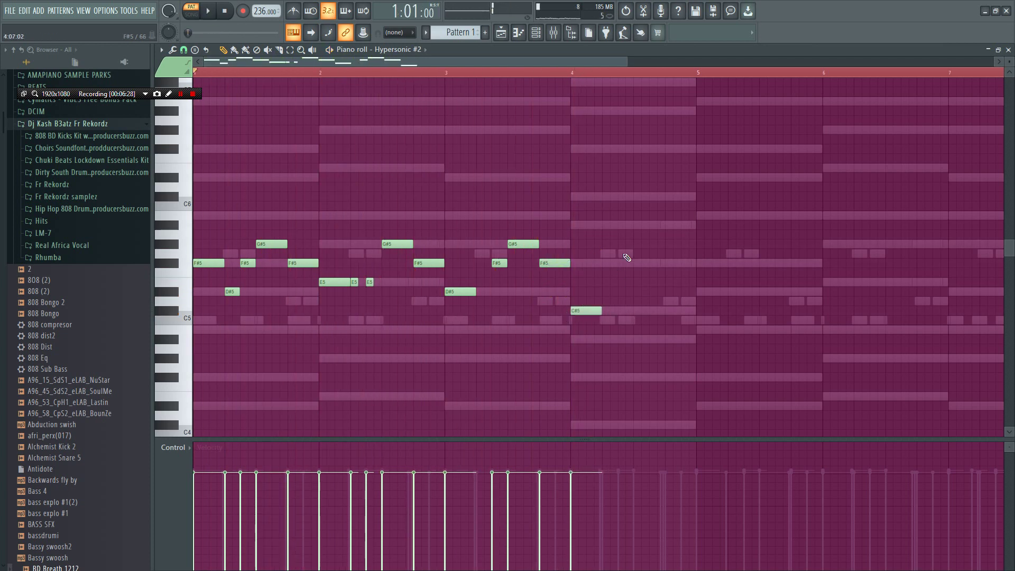
pyautogui.press('space')
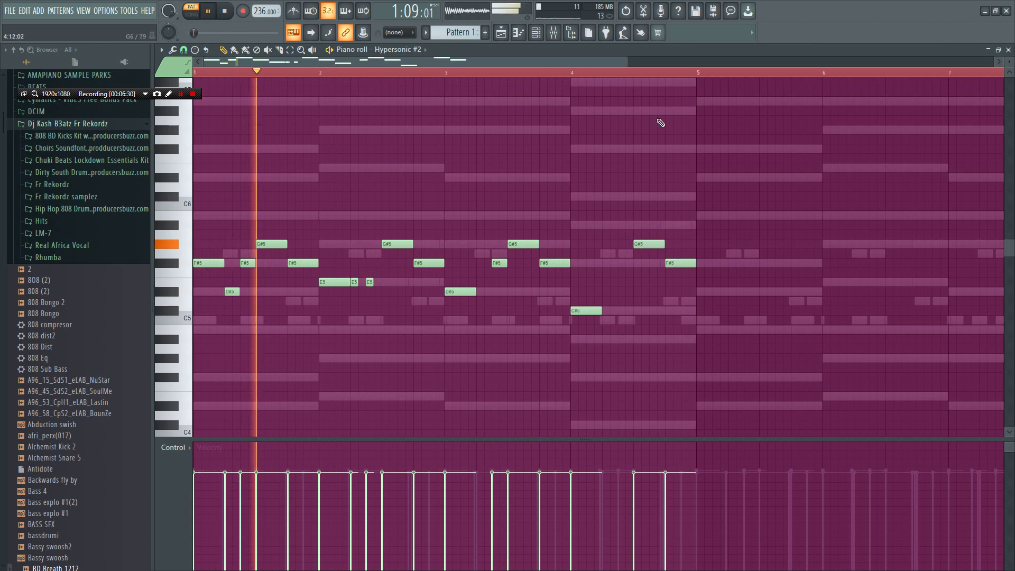
pyautogui.scroll(-2, 688, 185)
pyautogui.click(694, 225)
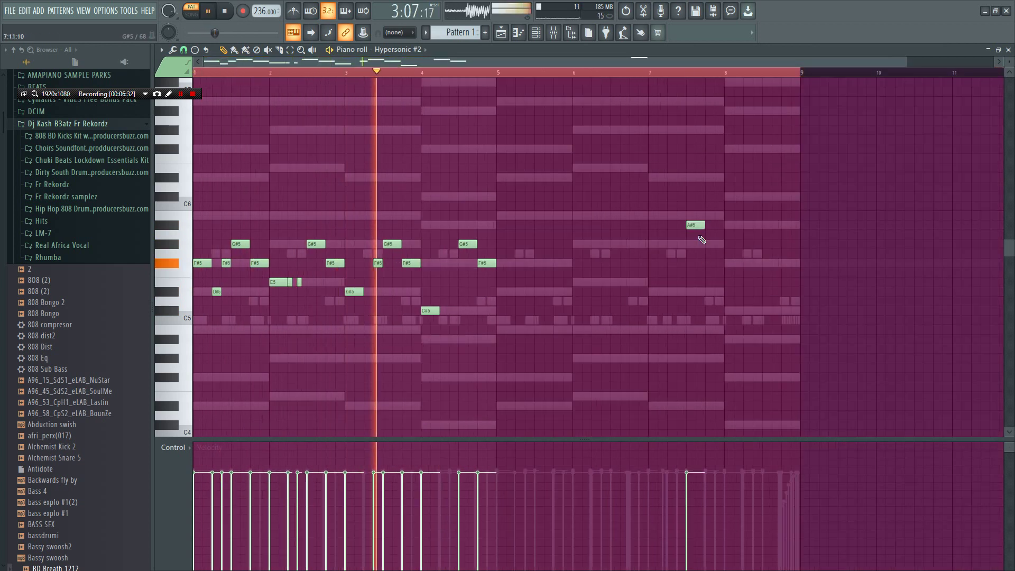
pyautogui.rightClick(697, 225)
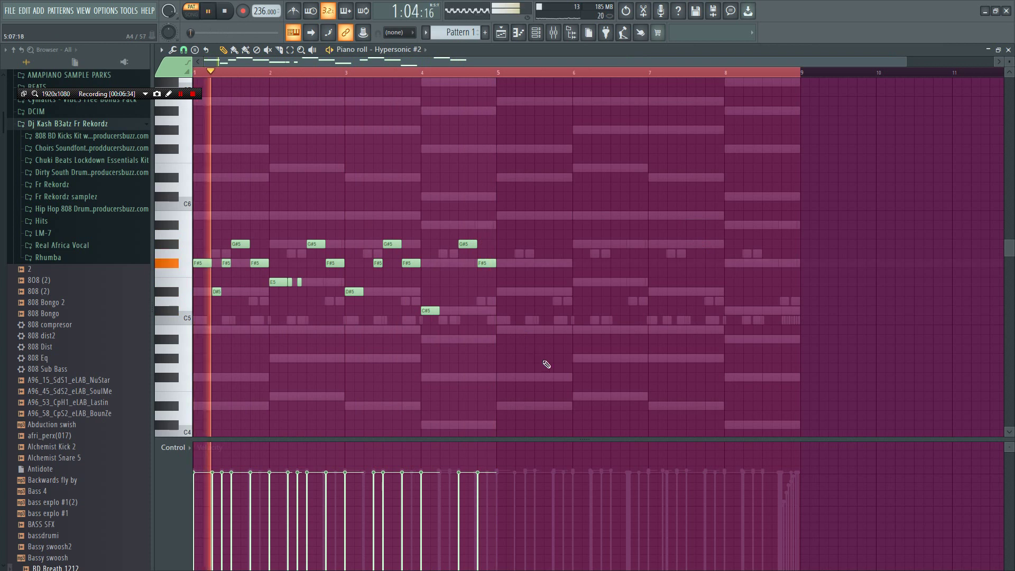
# Duplicate the four-bar melody into bars 5 to 8 and raise all the notes by one octave
pyautogui.moveTo(544, 360); pyautogui.dragTo(193, 204)
pyautogui.hotkey('ctrl', 'b')
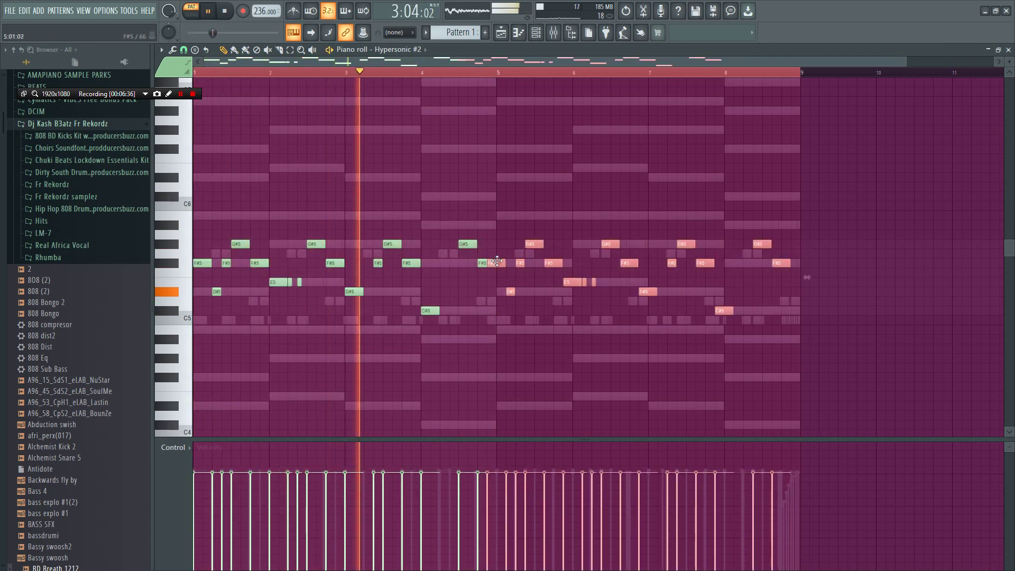
pyautogui.hotkey('ctrl', 'a')
pyautogui.hotkey('ctrl', 'Up')
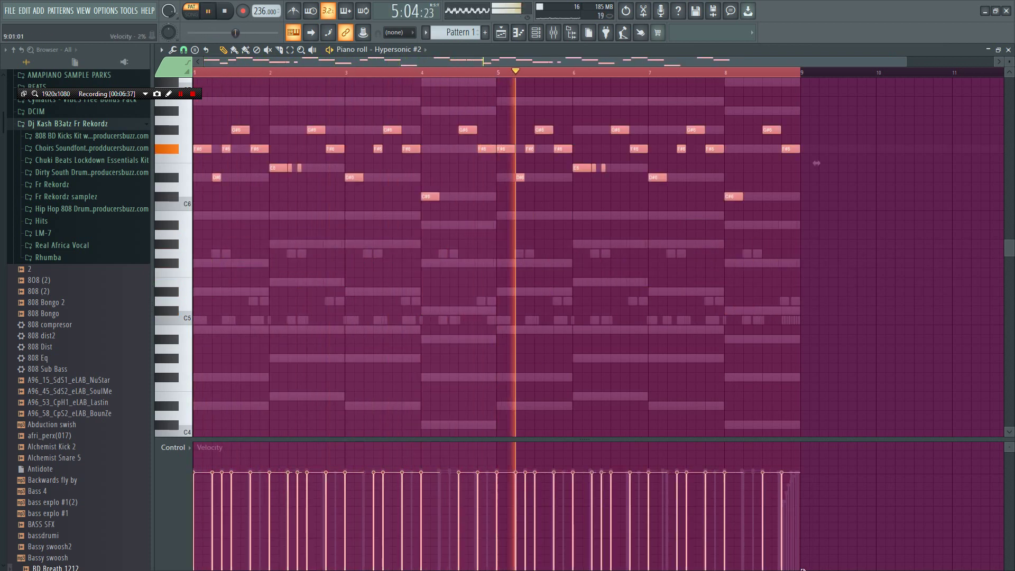
# Set the Hypersonic #2 channel volume to 82% and return to its piano roll
pyautogui.click(536, 32)
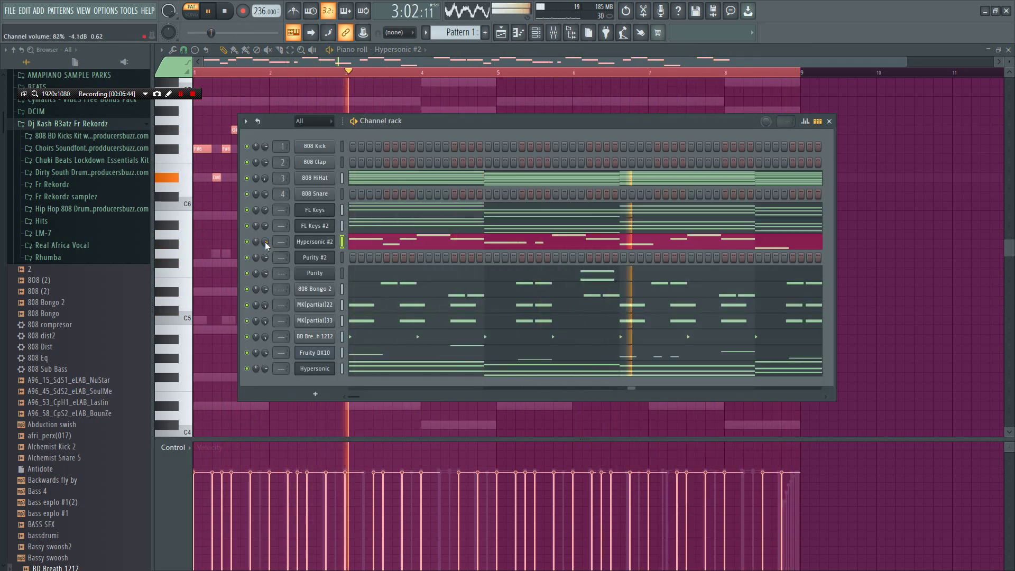
pyautogui.click(426, 245)
pyautogui.click(426, 245)
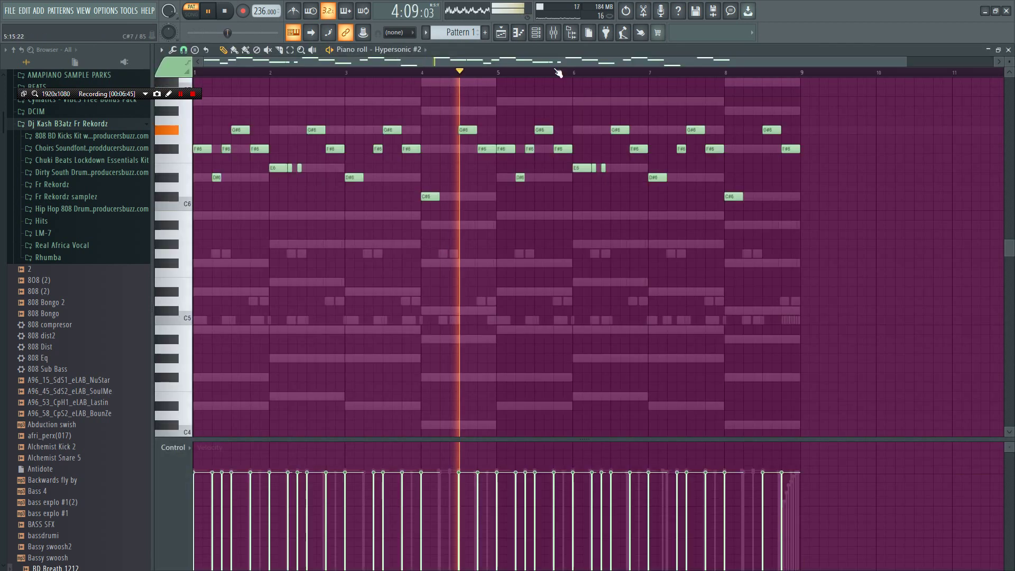
pyautogui.click(535, 32)
pyautogui.click(536, 32)
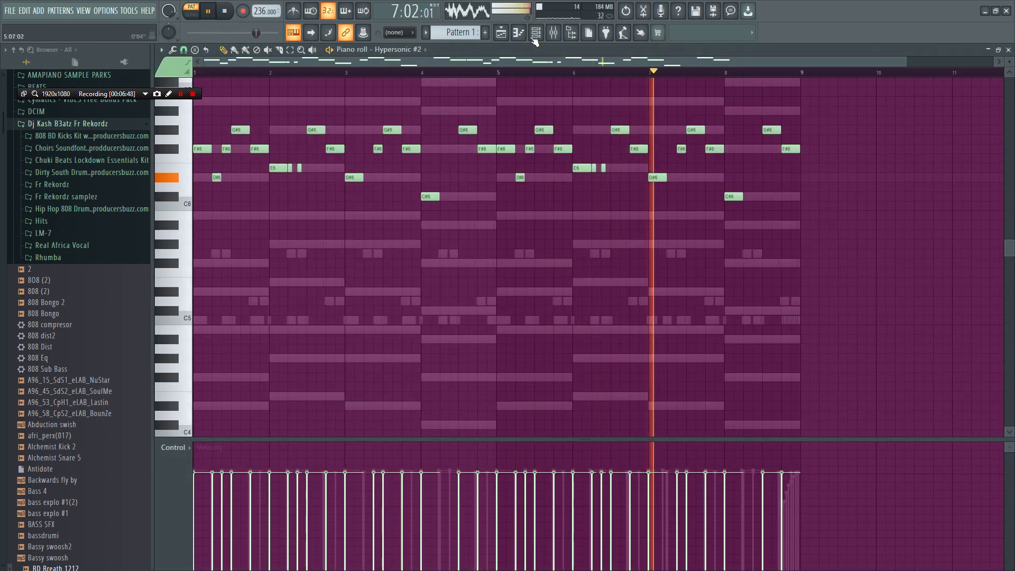
# Raise the low FL Keys #2 notes in bars 2 to 4 and 6 to 8 by one octave
pyautogui.press('F6')
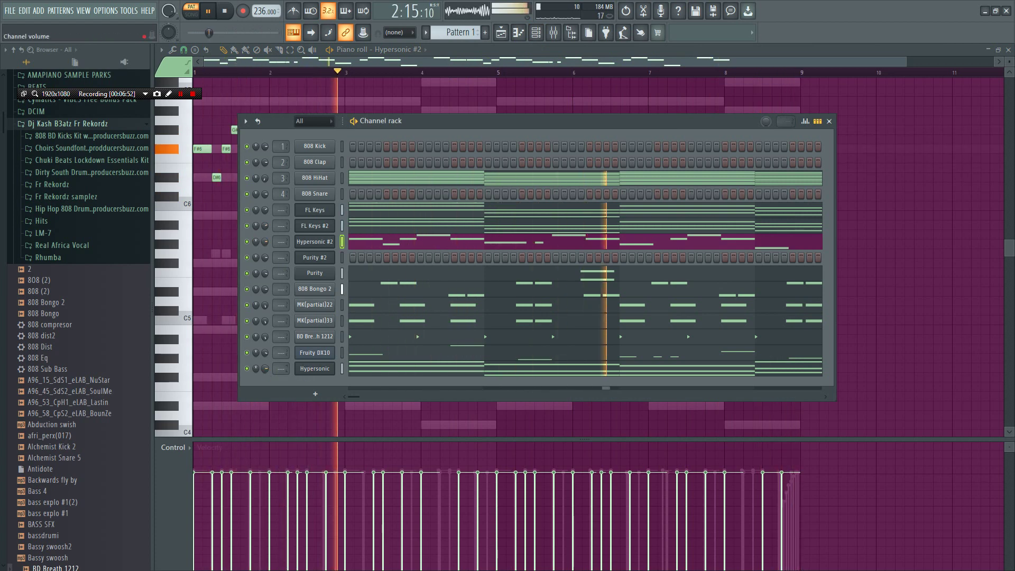
pyautogui.click(393, 225)
pyautogui.moveTo(790, 419); pyautogui.dragTo(279, 357)
pyautogui.hotkey('ctrl', 'Up')
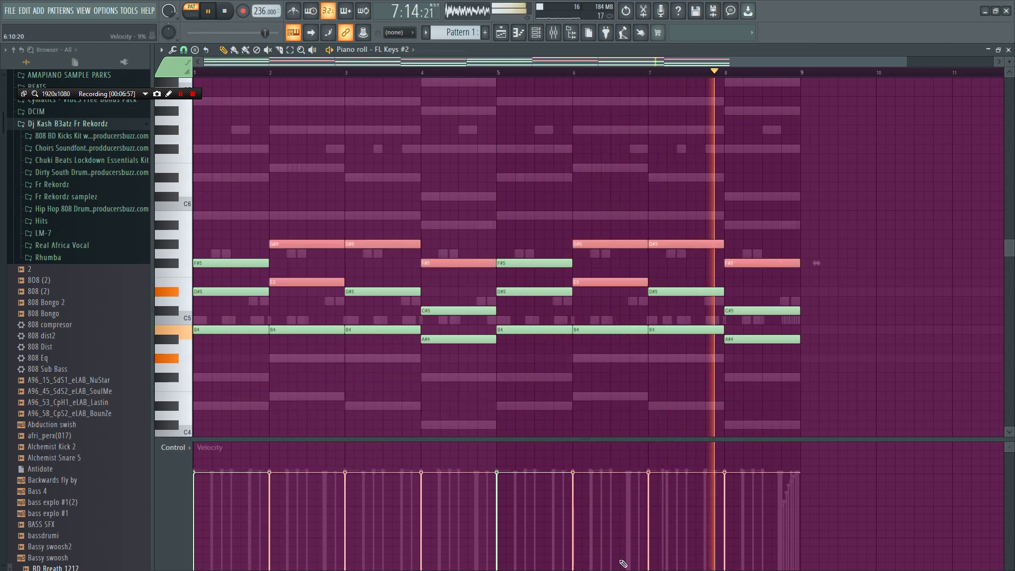
# Open the Purity #2 channel in the piano roll and play the pattern
pyautogui.click(536, 33)
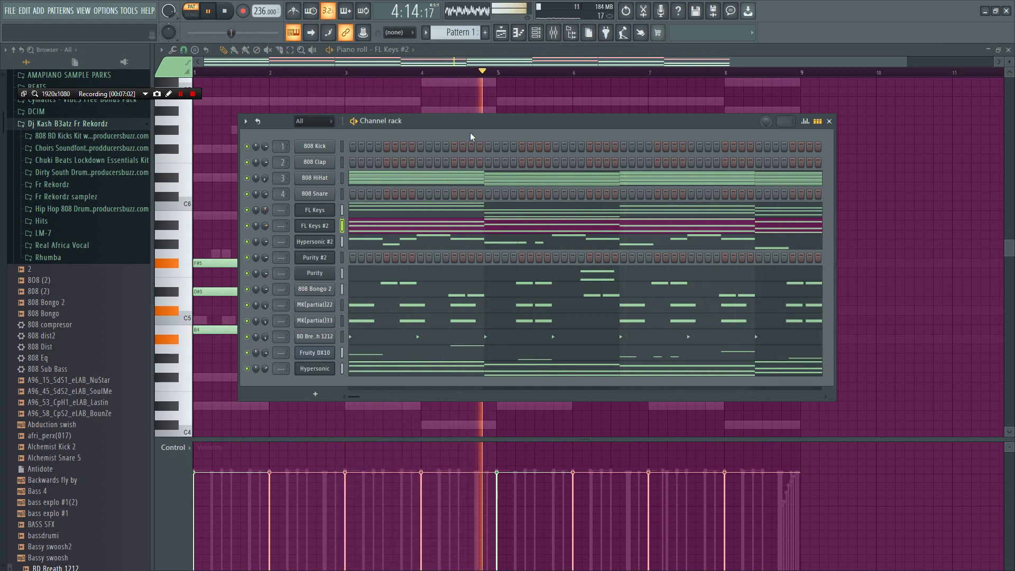
pyautogui.press('space')
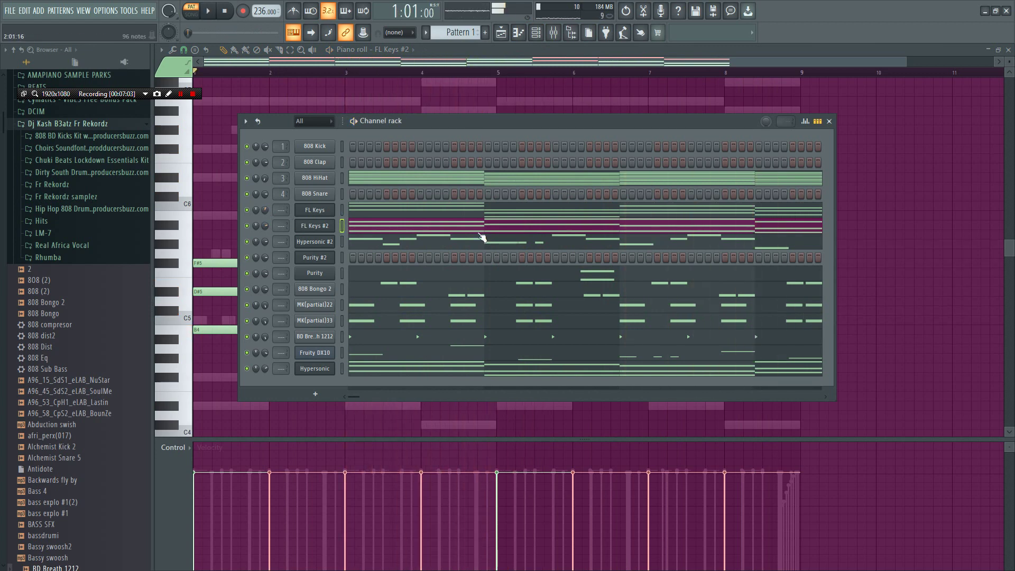
pyautogui.rightClick(322, 259)
pyautogui.click(364, 259)
pyautogui.press('space')
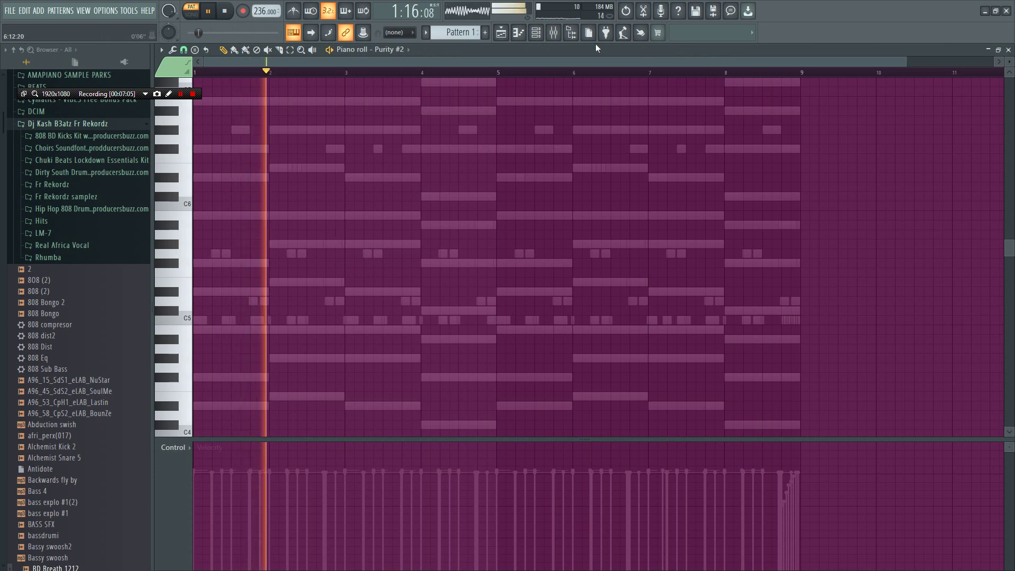
pyautogui.click(537, 33)
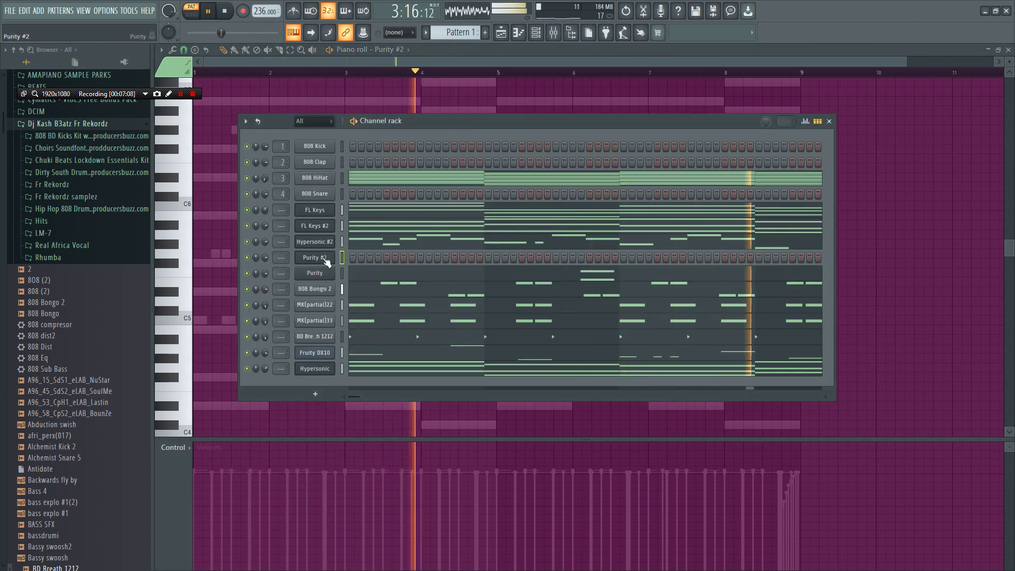
pyautogui.rightClick(327, 259)
pyautogui.click(373, 259)
pyautogui.rightClick(312, 259)
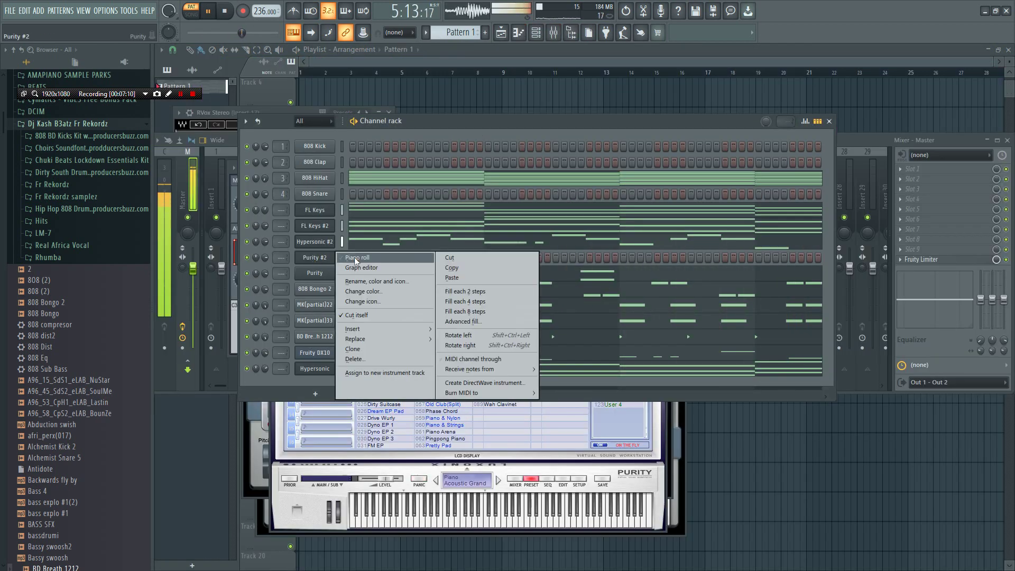
pyautogui.click(355, 257)
pyautogui.press('F6')
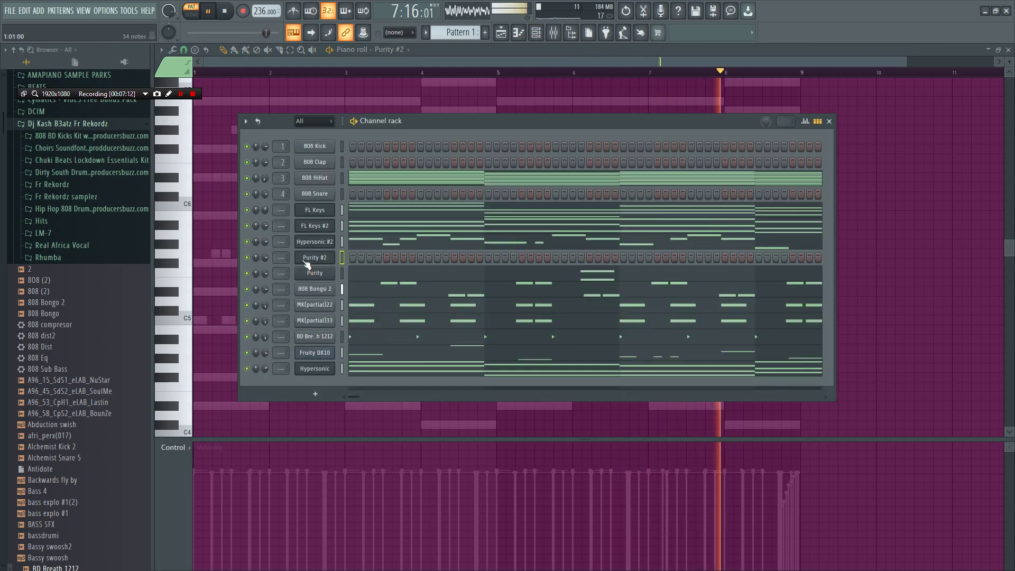
pyautogui.rightClick(316, 265)
pyautogui.click(373, 260)
pyautogui.rightClick(317, 259)
pyautogui.click(379, 255)
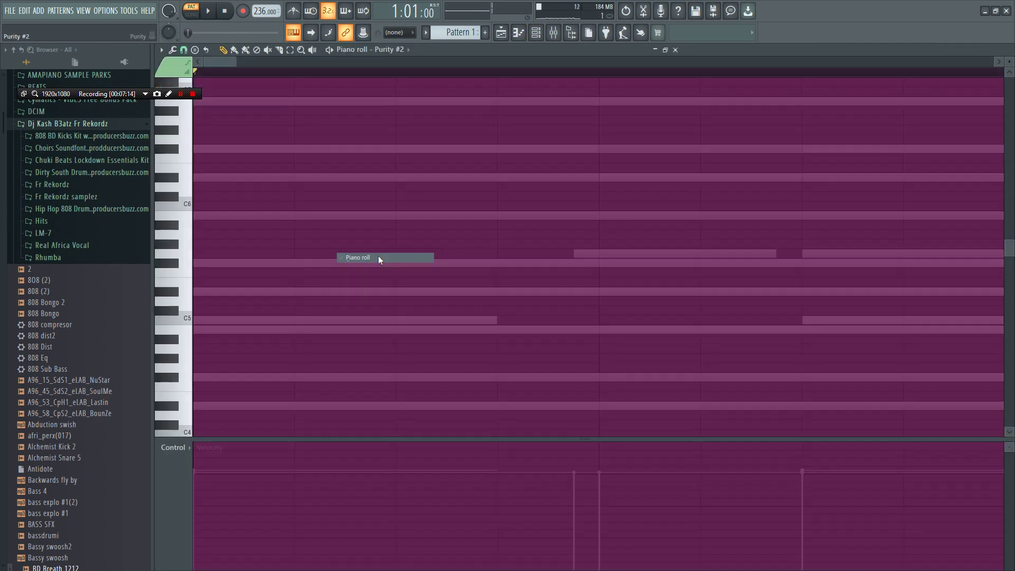
# Enter four-step Purity #2 notes: B4 on step 9 and A#4 on step 13 of bar 1, and G#4 on step 1 of bar 2
pyautogui.click(238, 330)
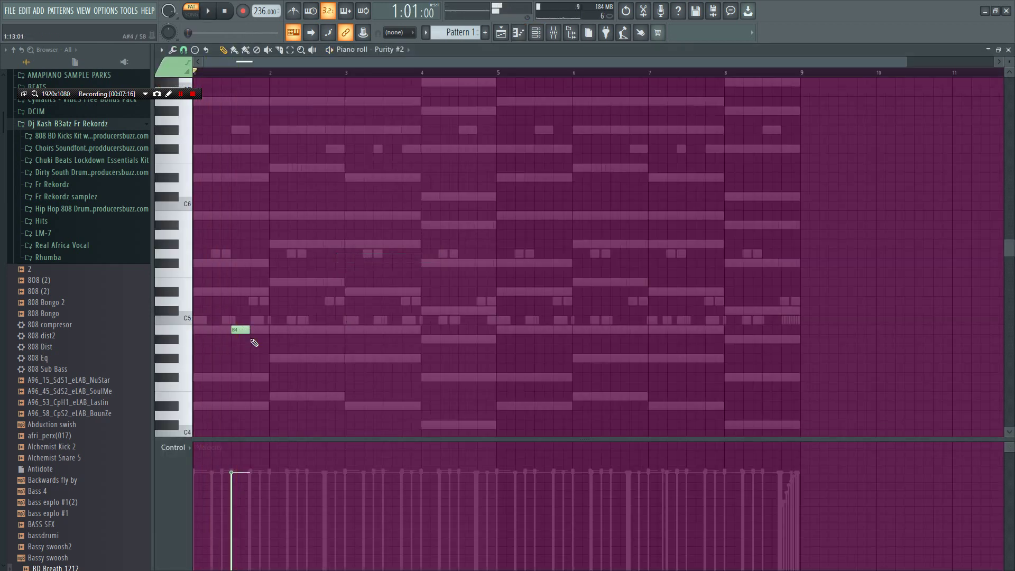
pyautogui.moveTo(255, 344); pyautogui.dragTo(255, 335)
pyautogui.click(278, 358)
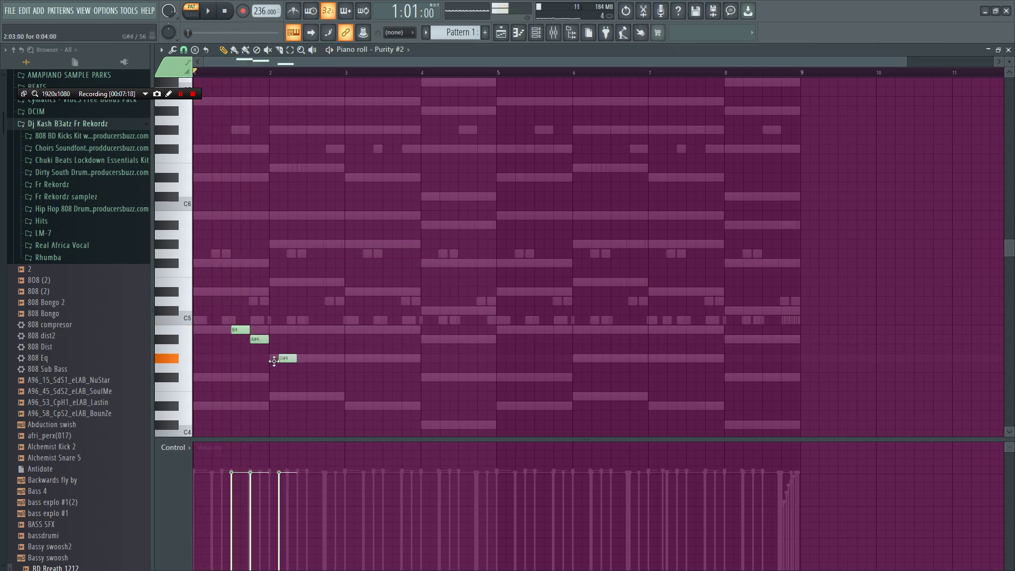
pyautogui.press('space')
pyautogui.click(351, 358)
pyautogui.rightClick(346, 329)
pyautogui.press('space')
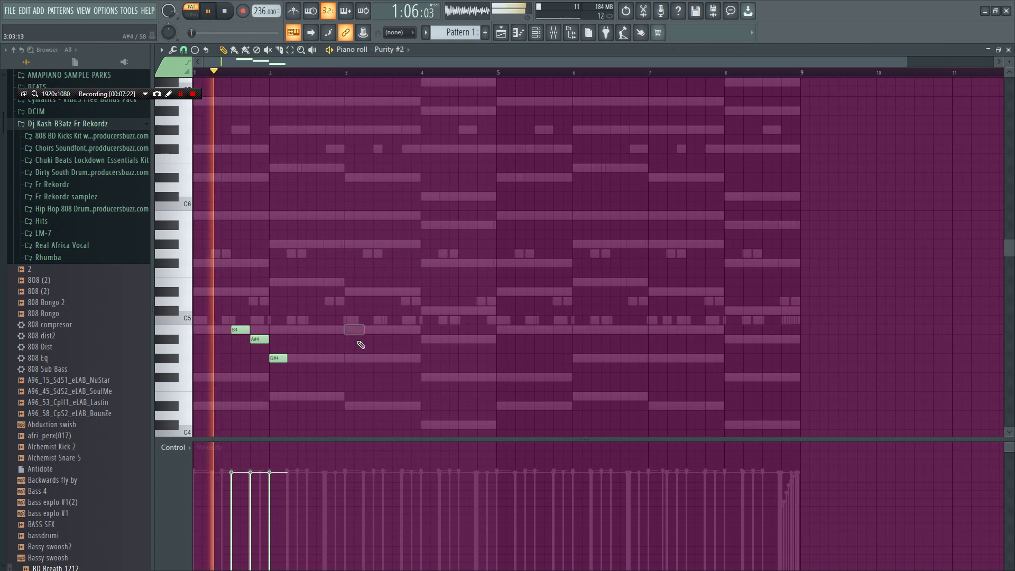
# Place four-step notes B4, C#5 and D#5 on steps 1, 9 and 13 of bar 3, and A#4 on step 1 of bar 4
pyautogui.press('space')
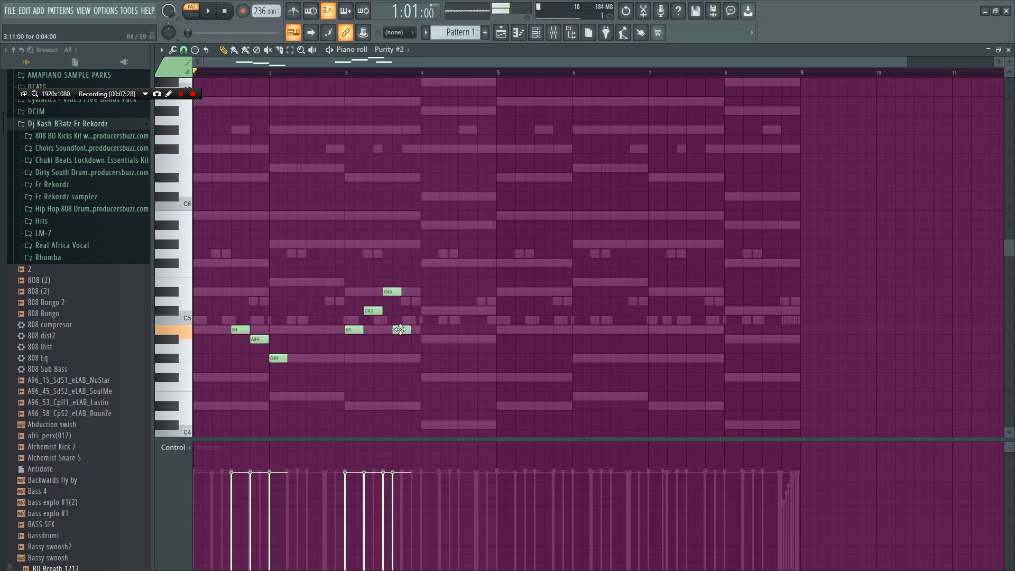
pyautogui.press('space')
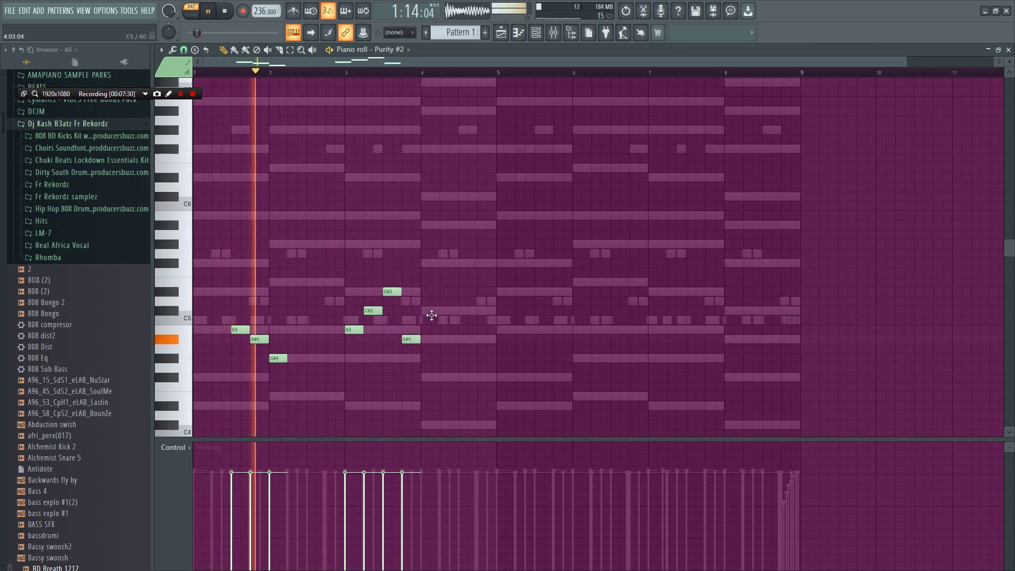
pyautogui.press('space')
pyautogui.click(386, 313)
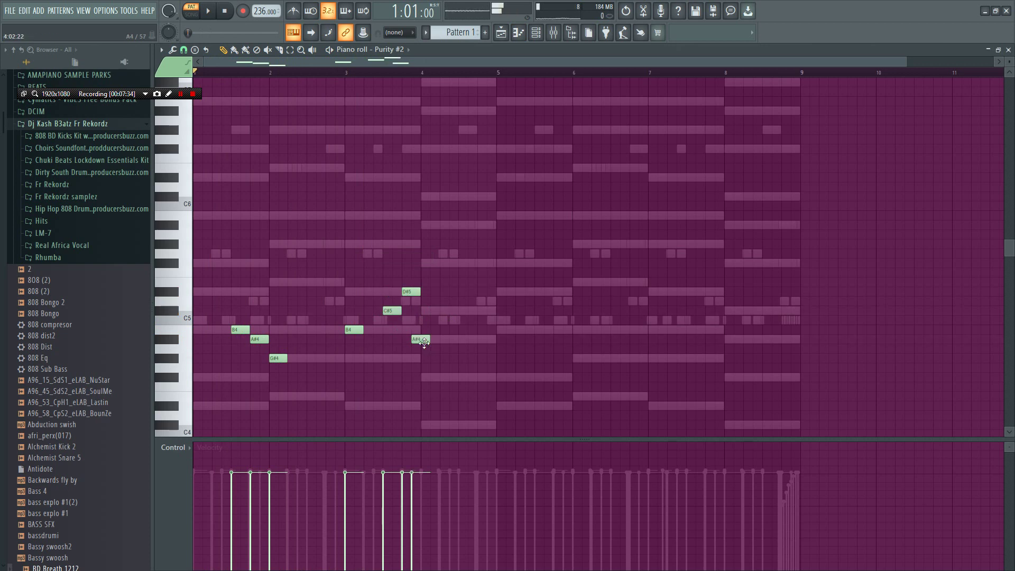
# Duplicate the four-bar Purity #2 phrase into bars 5 to 8 and clear the note selection
pyautogui.hotkey('ctrl', 'a')
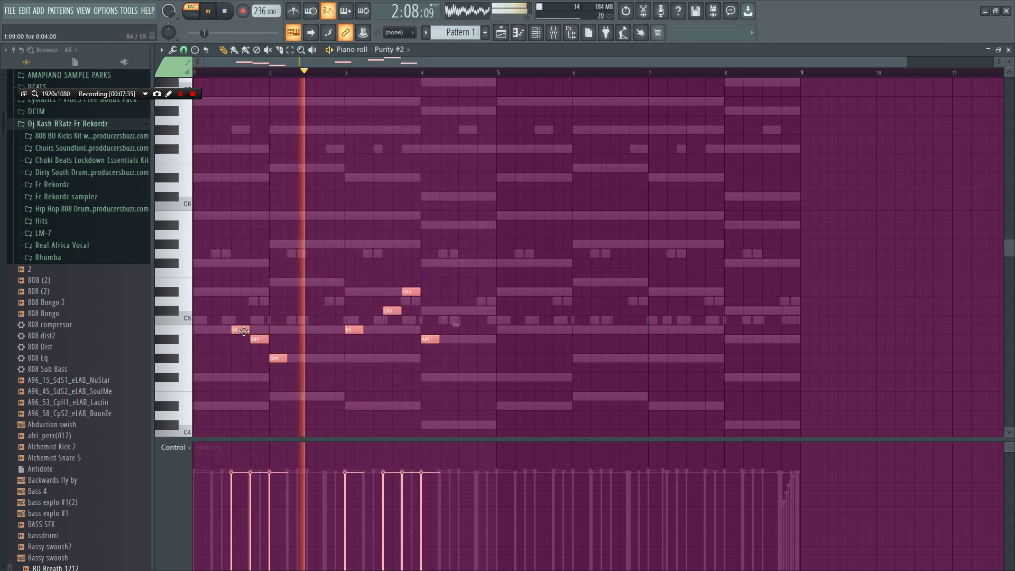
pyautogui.hotkey('ctrl', 'b')
pyautogui.moveTo(525, 336); pyautogui.dragTo(592, 336)
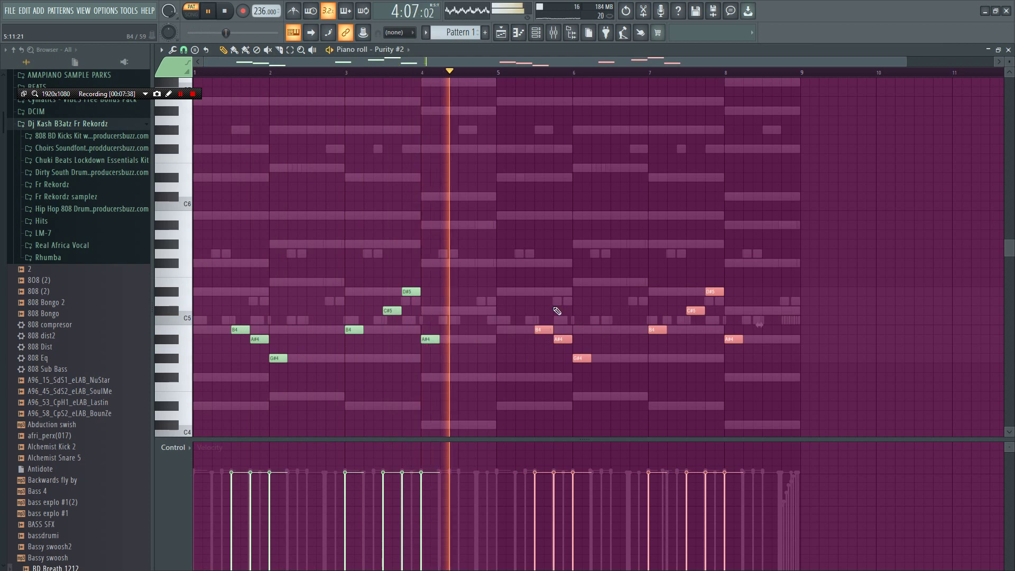
pyautogui.keyDown('ctrl'); pyautogui.click(563, 302); pyautogui.keyUp('ctrl')
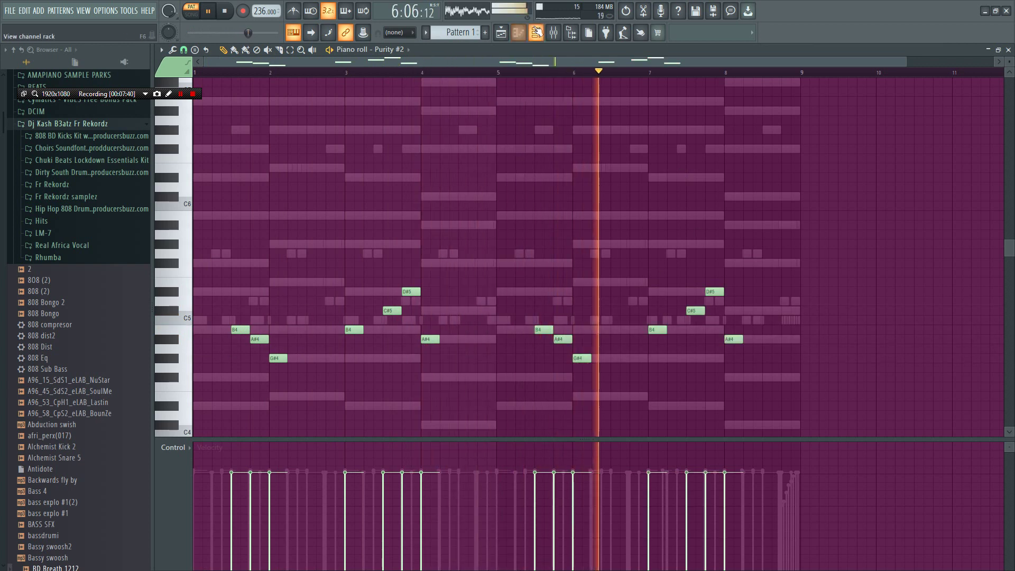
# Search the Hypersonic channel's patches for "pulsa" and load Pulsar into slot 2 below Soft Legato Strings
pyautogui.press('F6')
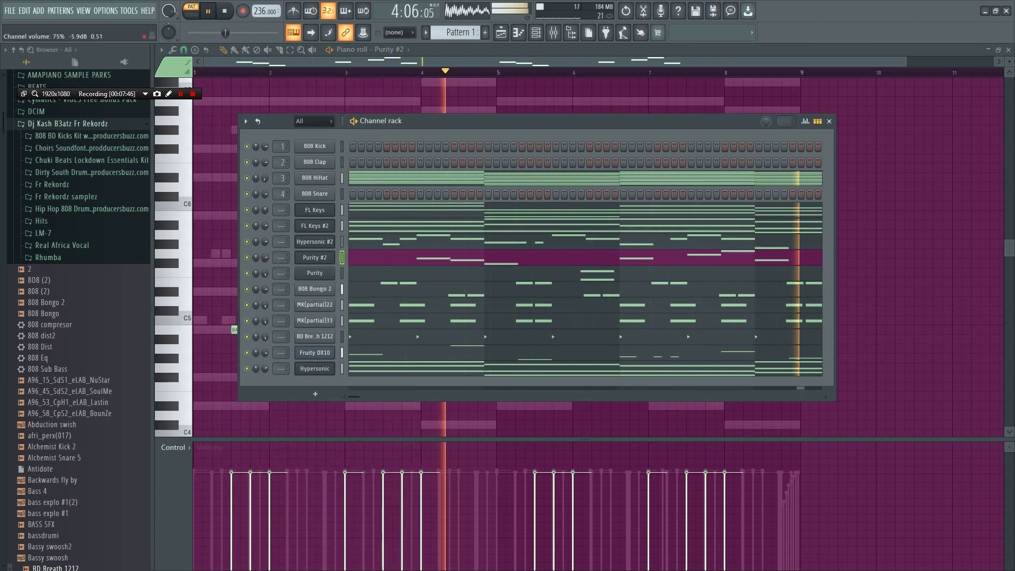
pyautogui.click(316, 369)
pyautogui.click(377, 221)
pyautogui.click(588, 209)
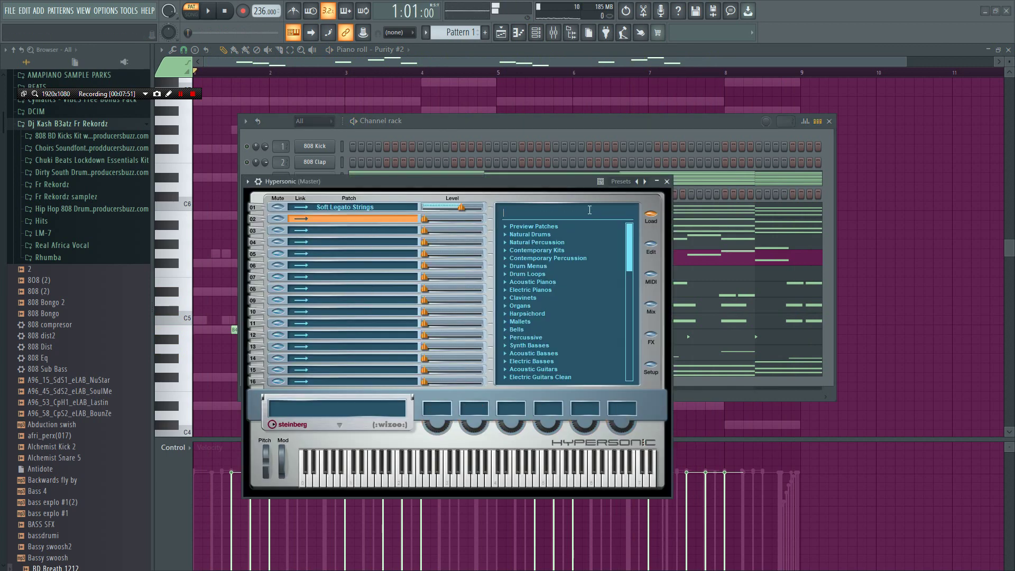
pyautogui.write('pulsa')
pyautogui.press('Return')
pyautogui.doubleClick(532, 234)
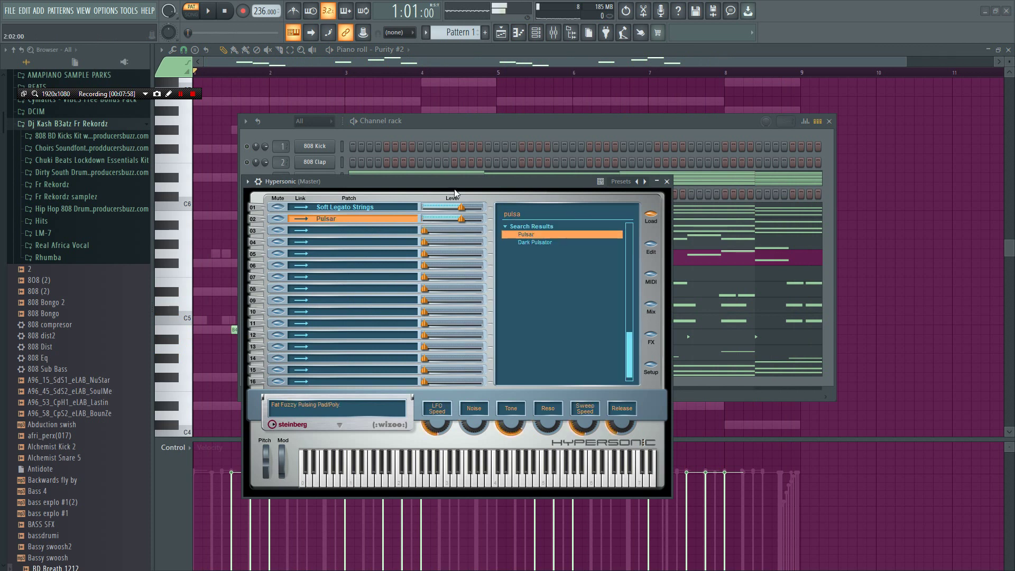
# Audition the FAT Bass 3 and Cheese 2 presets on the Purity #2 channel with most other channels muted
pyautogui.click(398, 164)
pyautogui.press('space')
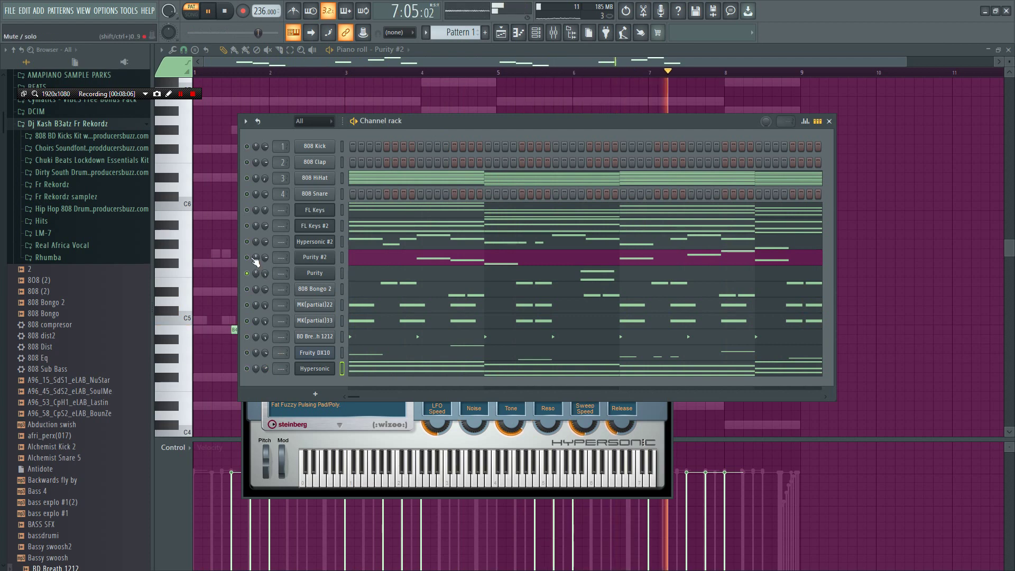
pyautogui.click(317, 257)
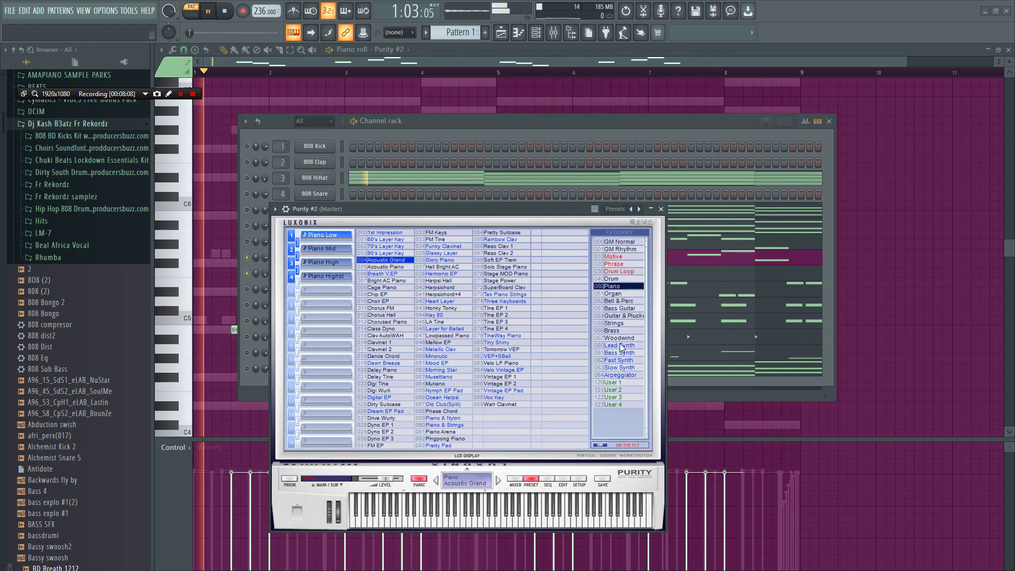
pyautogui.click(383, 335)
pyautogui.click(619, 360)
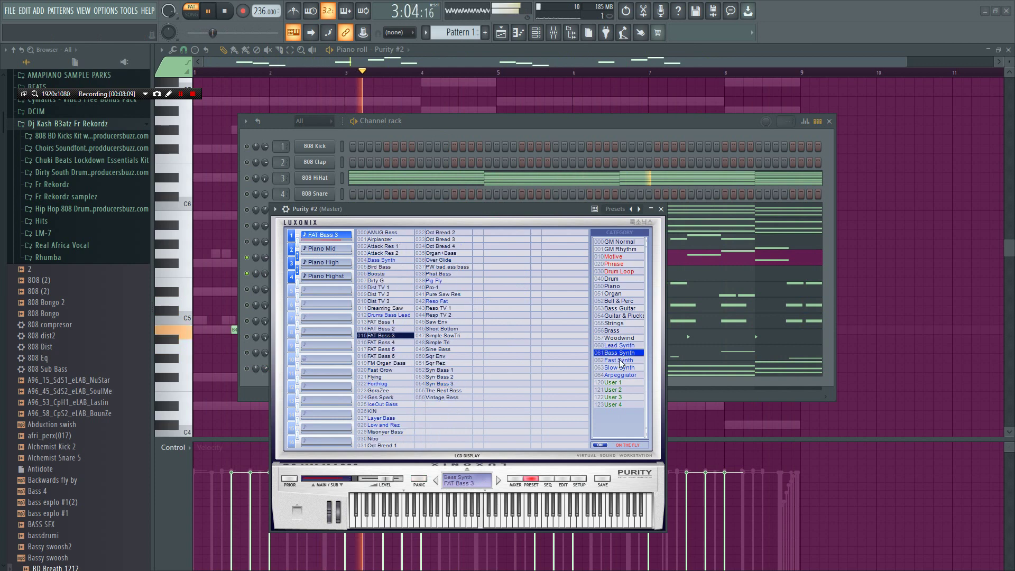
pyautogui.click(389, 330)
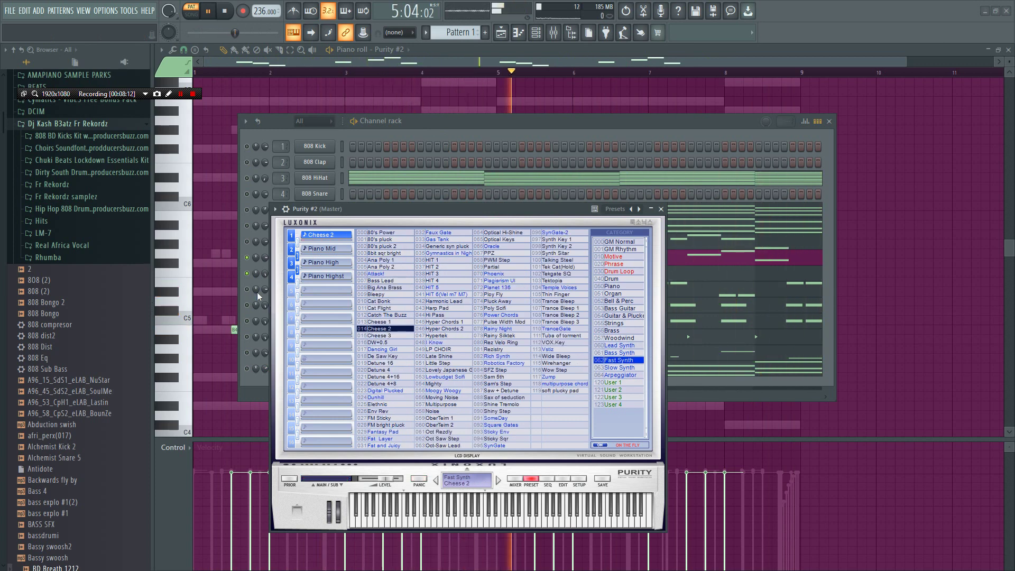
pyautogui.click(251, 277)
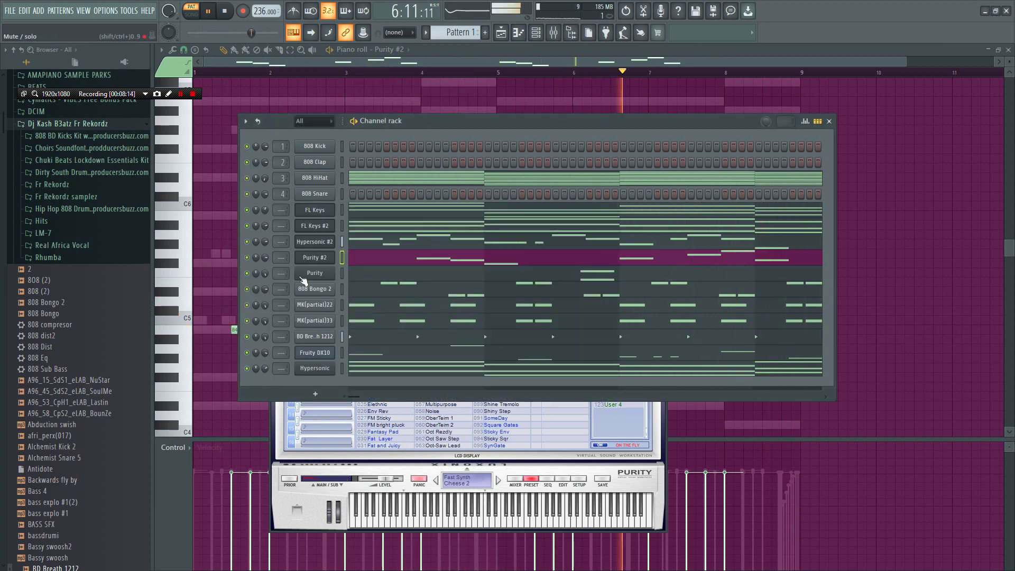
# Select all the Purity #2 notes and raise them by one octave
pyautogui.click(398, 279)
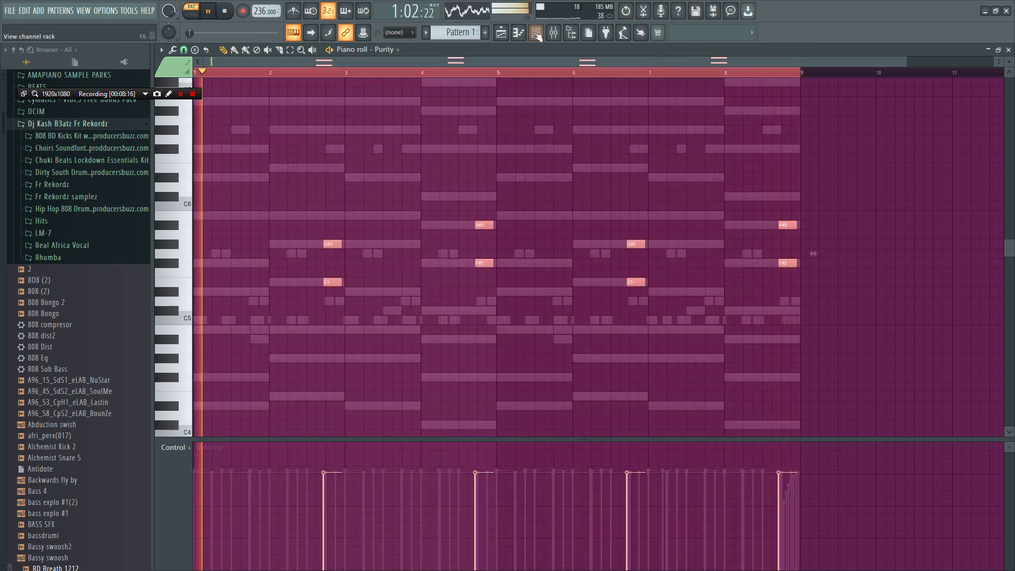
pyautogui.click(537, 36)
pyautogui.click(408, 256)
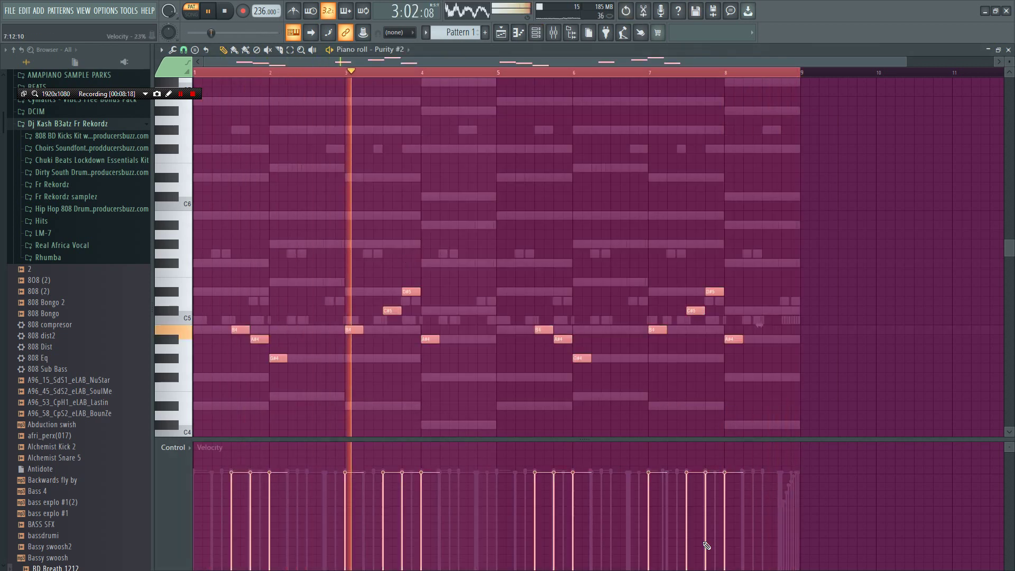
pyautogui.click(536, 32)
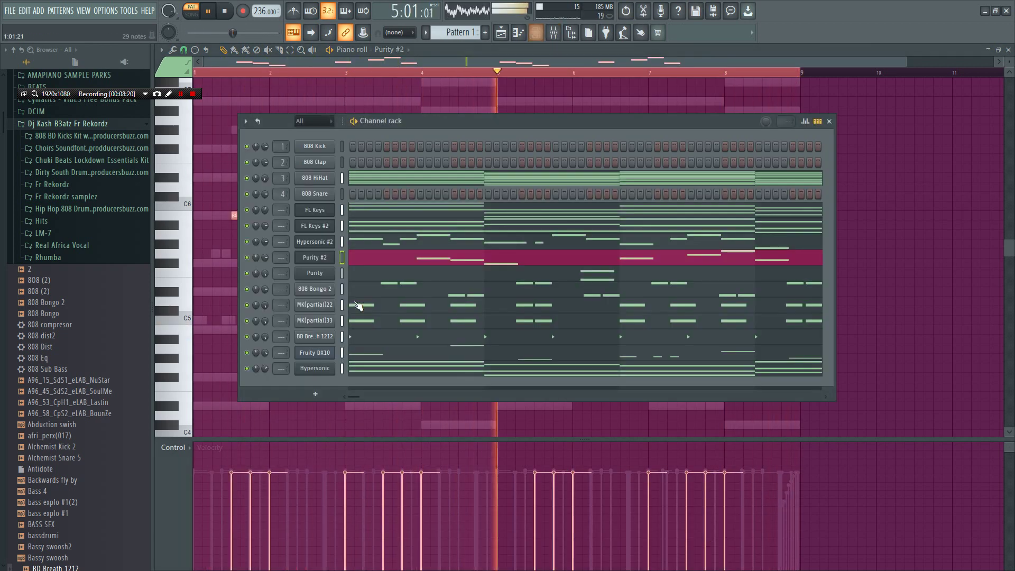
# Load the Pan Flute preset from the Woodwind category on Purity #2 and return to the channel rack
pyautogui.click(314, 257)
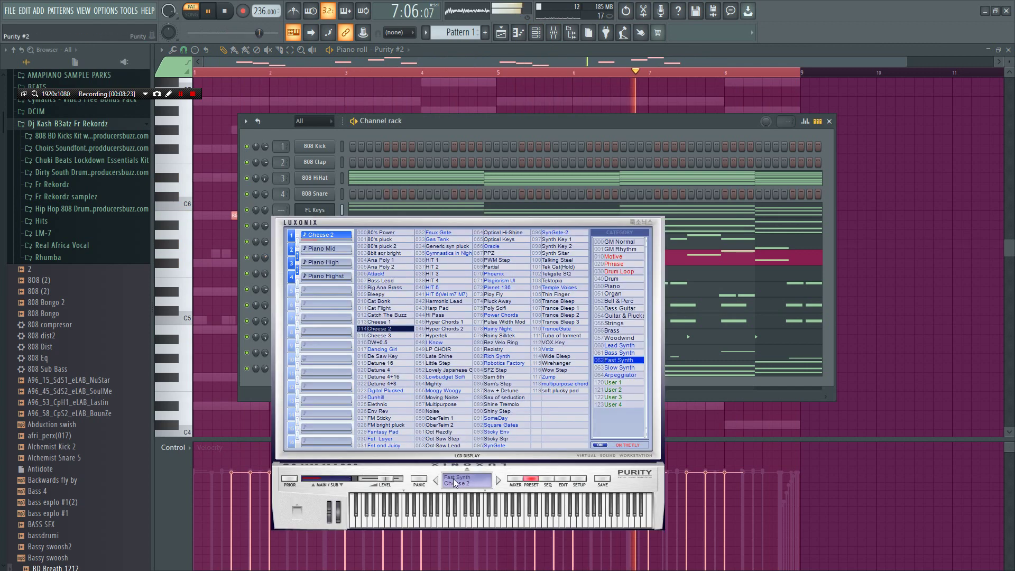
pyautogui.click(619, 338)
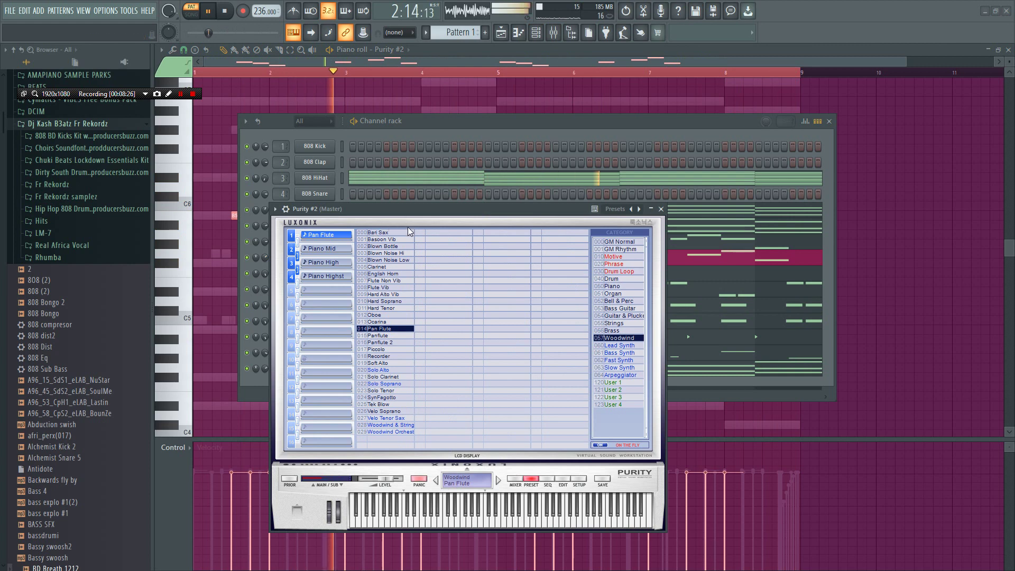
pyautogui.click(471, 127)
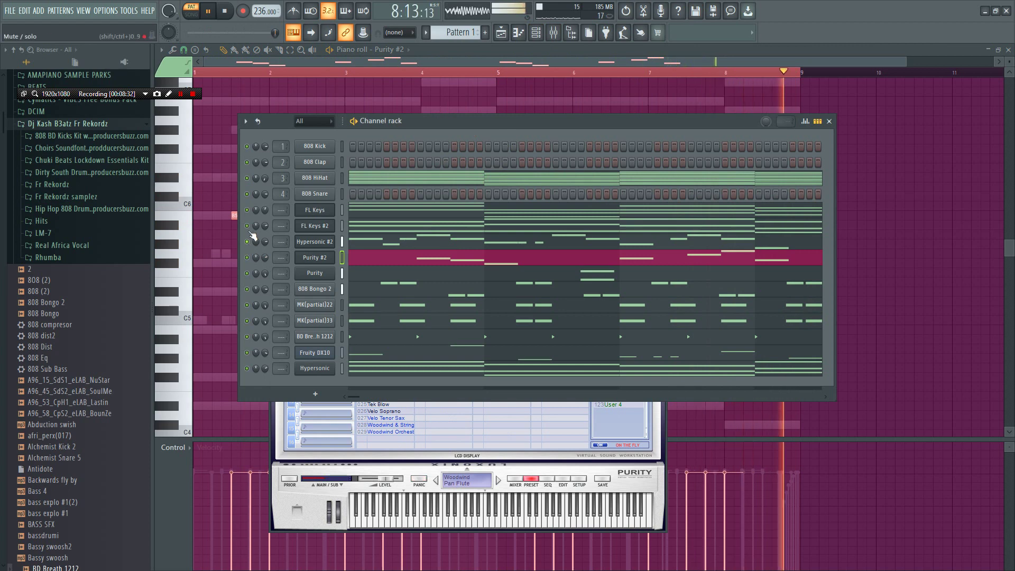
# Stop playback and add another Purity instrument channel to the rack
pyautogui.press('space')
pyautogui.rightClick(312, 258)
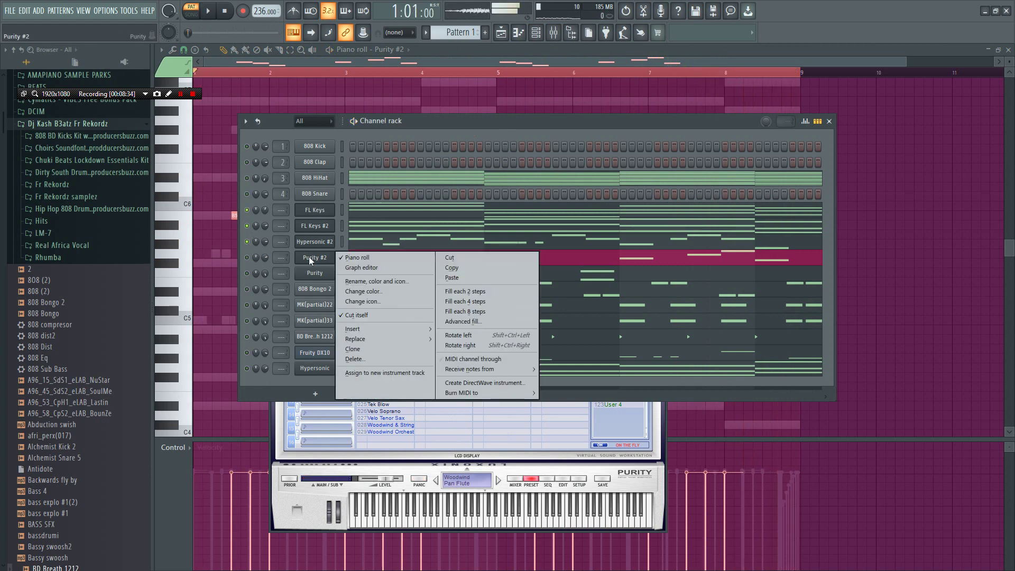
pyautogui.click(316, 394)
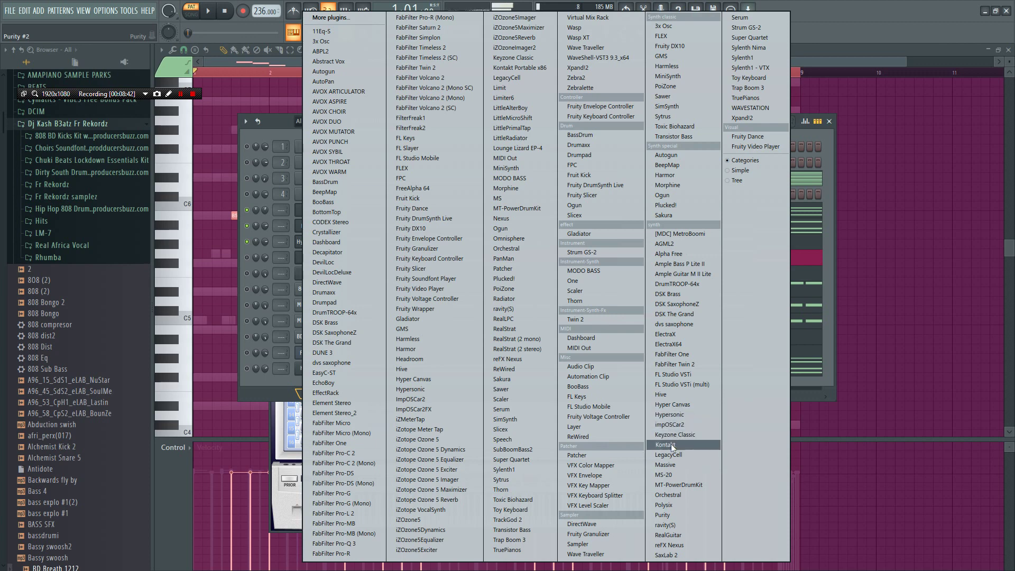
pyautogui.click(663, 515)
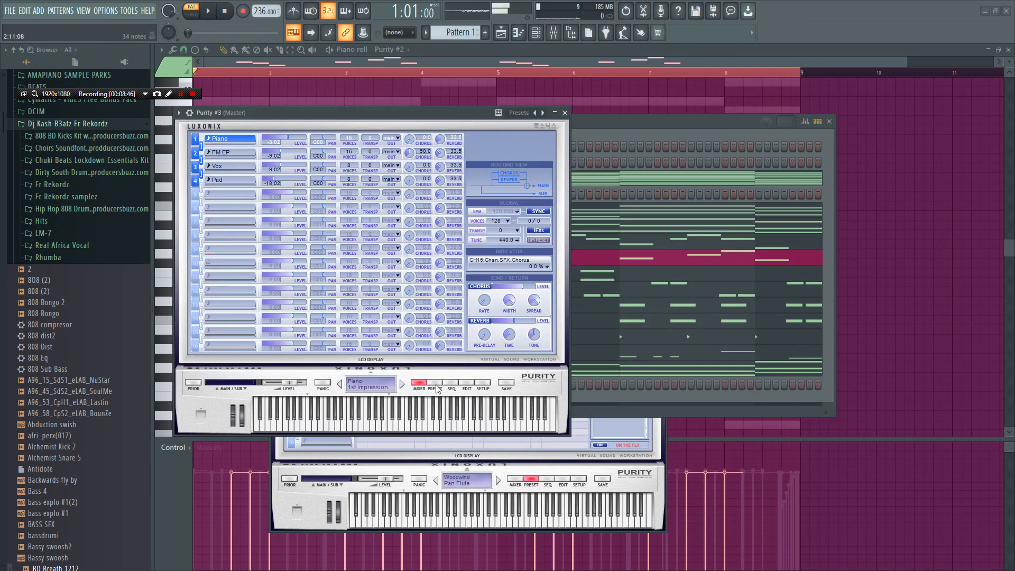
# Load the Acoustic Piano preset from the Piano category on Purity #3 and open that channel's piano roll
pyautogui.click(436, 385)
pyautogui.click(302, 177)
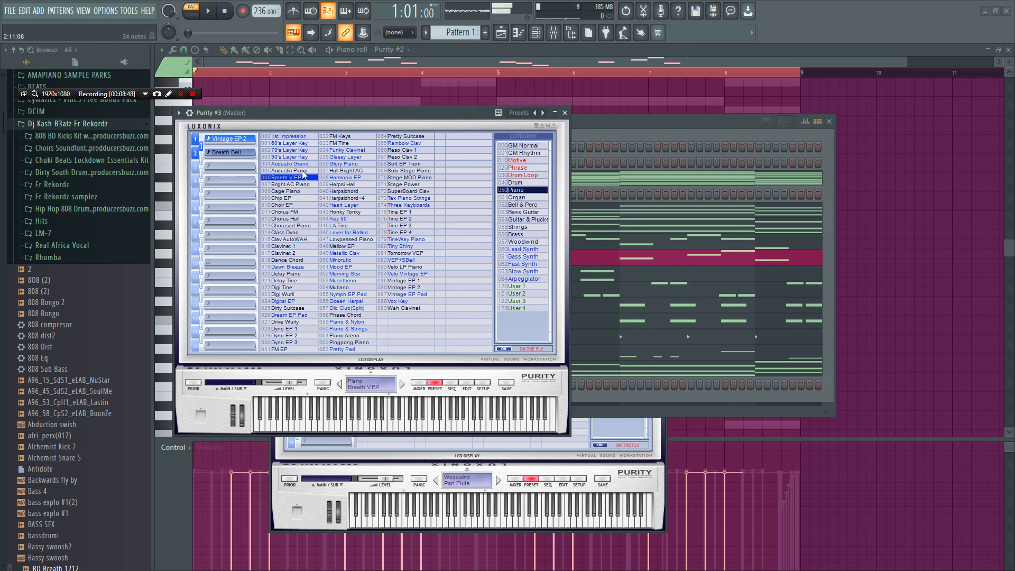
pyautogui.click(634, 123)
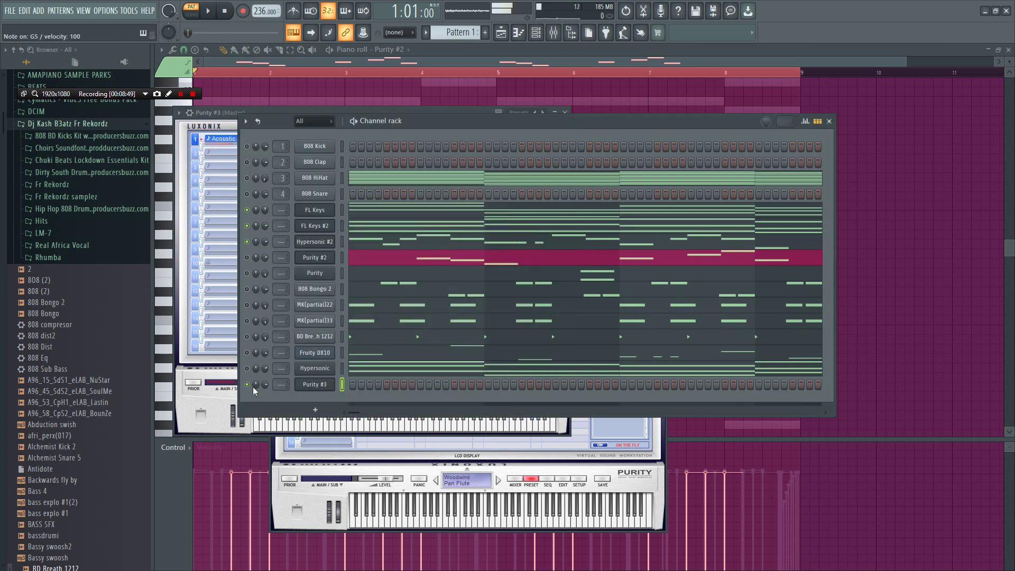
pyautogui.rightClick(333, 381)
pyautogui.click(390, 385)
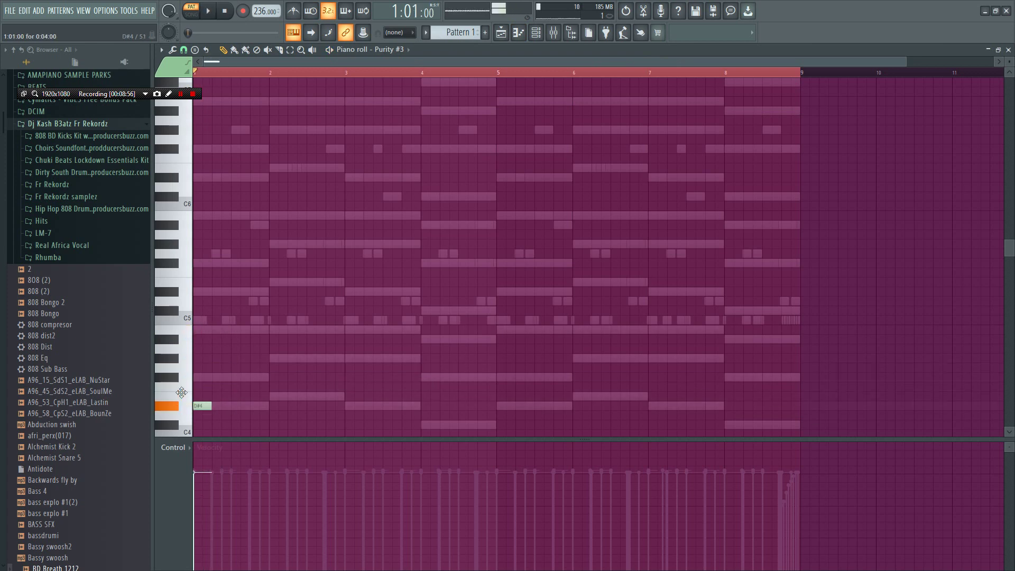
# Compose the bar 1 piano melody on Purity #3 with short D#4, D#4, F#4, G#4 and F#4 notes, auditioning the timing
pyautogui.click(222, 406)
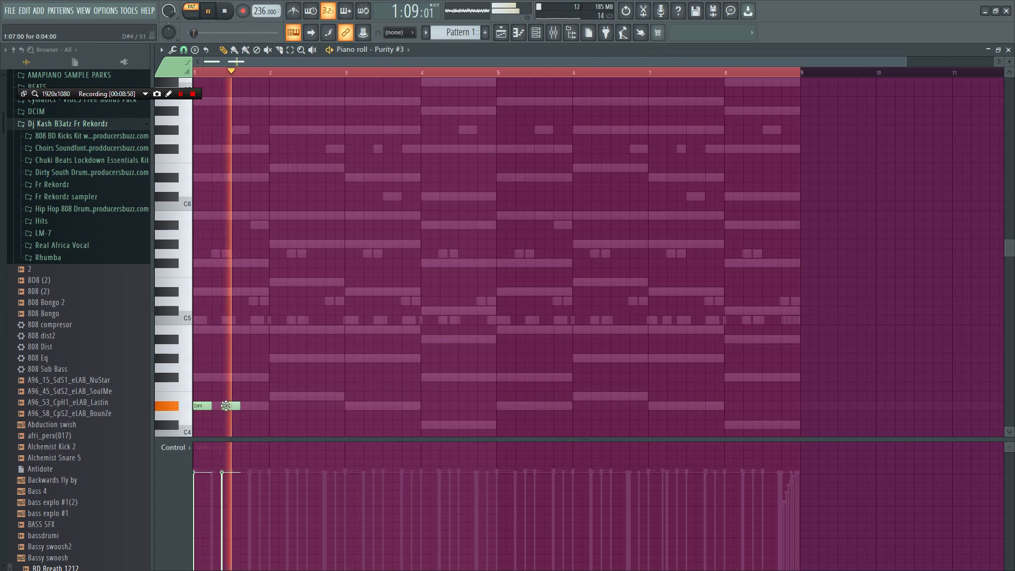
pyautogui.moveTo(229, 406); pyautogui.dragTo(225, 396)
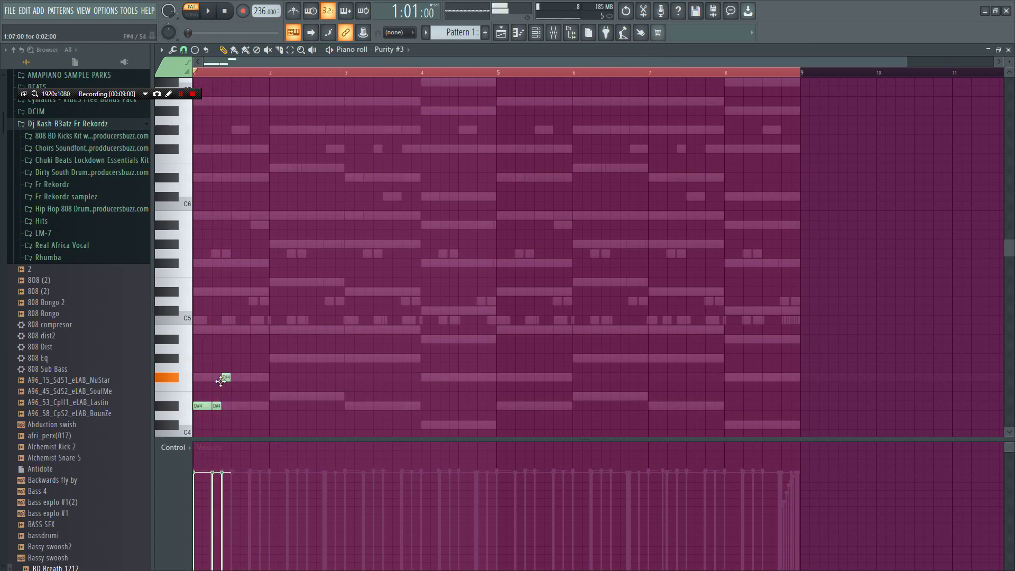
pyautogui.press('space')
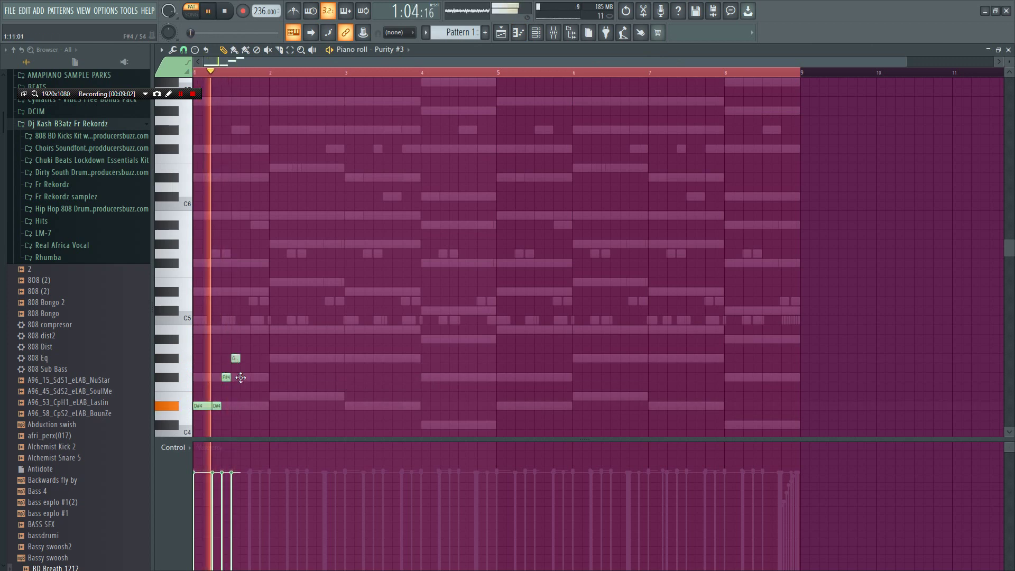
pyautogui.click(253, 378)
pyautogui.click(262, 359)
pyautogui.press('space')
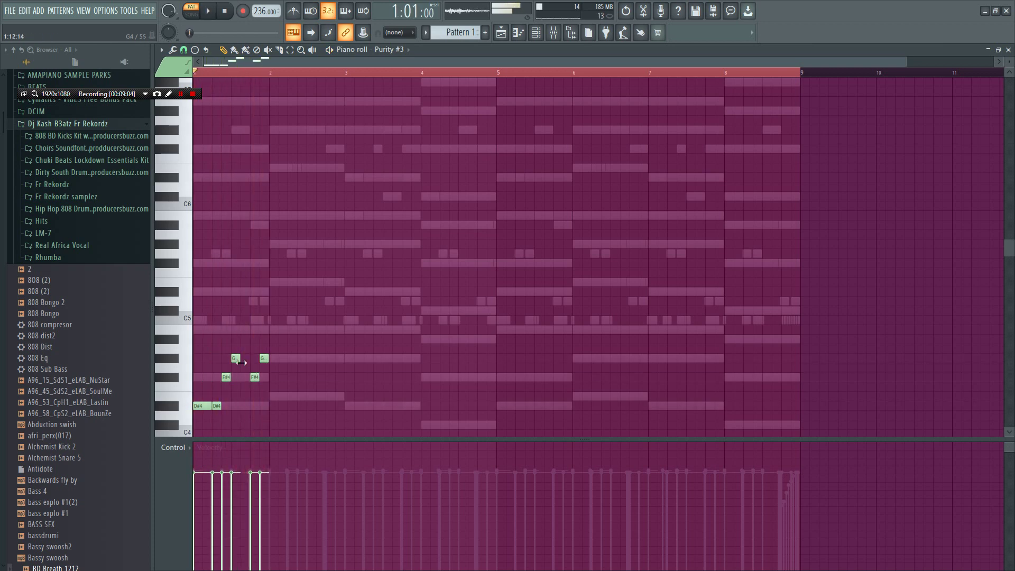
pyautogui.press('space')
pyautogui.moveTo(237, 360); pyautogui.dragTo(264, 398)
pyautogui.rightClick(265, 358)
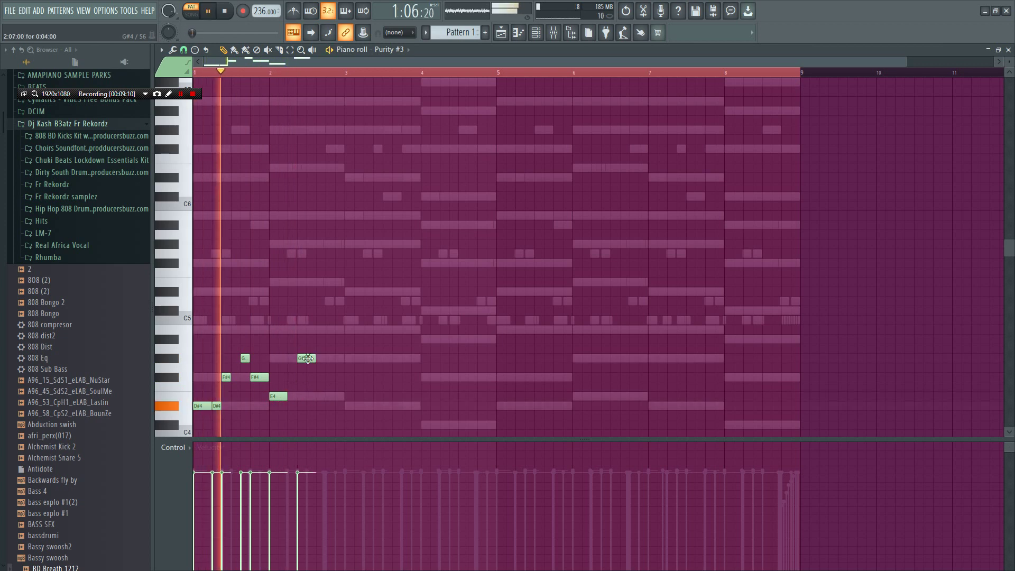
# Complete the bar 2 melody with E4, G#4, B4 and G#4 notes, each about six steps long in time
pyautogui.press('space')
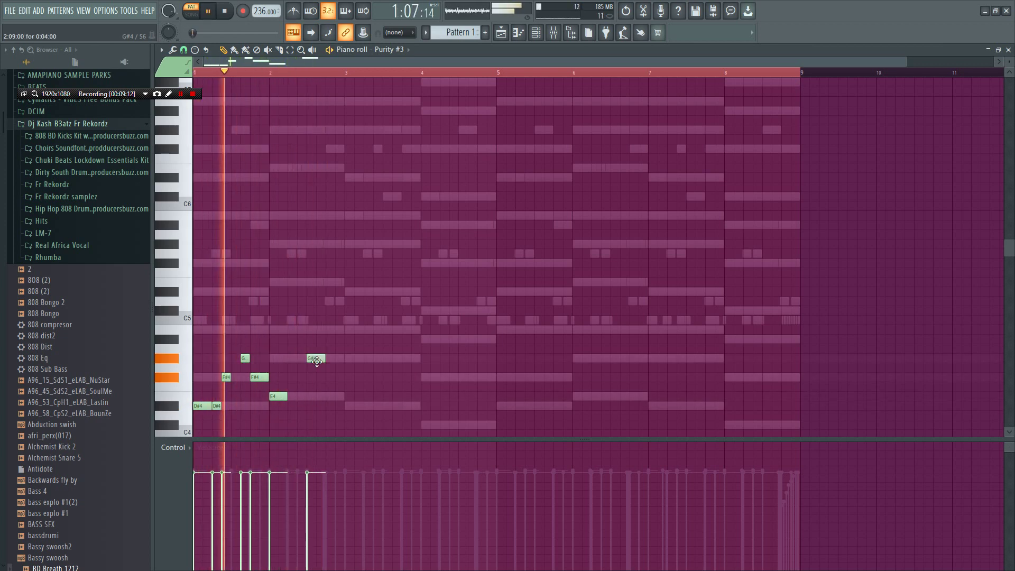
pyautogui.rightClick(306, 362)
pyautogui.moveTo(287, 397); pyautogui.dragTo(297, 397)
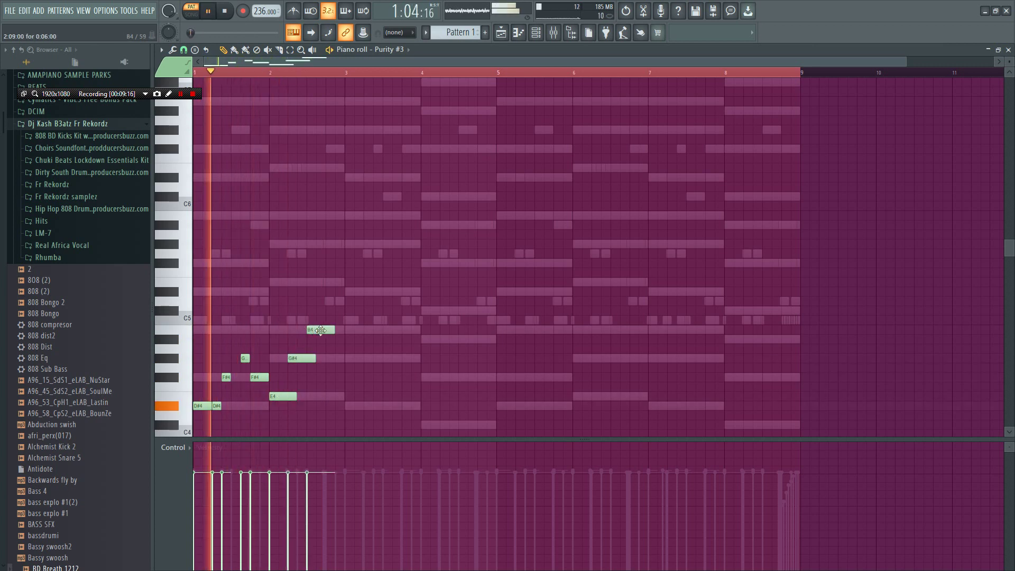
pyautogui.click(330, 358)
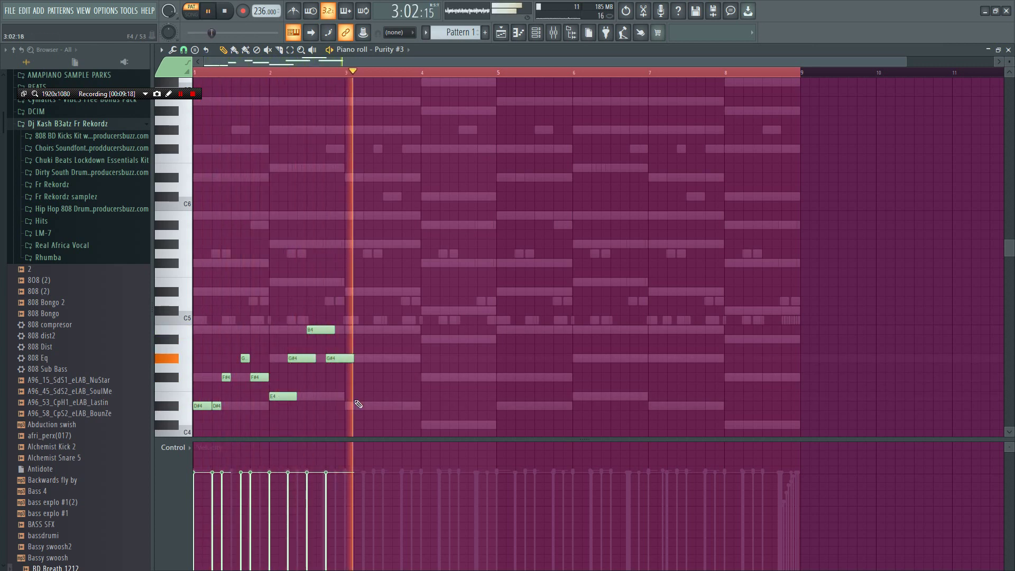
# Duplicate the two-bar melody phrase and align the copy with the start of bar 3
pyautogui.keyDown('ctrl'); pyautogui.moveTo(376, 418); pyautogui.dragTo(198, 312); pyautogui.keyUp('ctrl')
pyautogui.hotkey('ctrl', 'b')
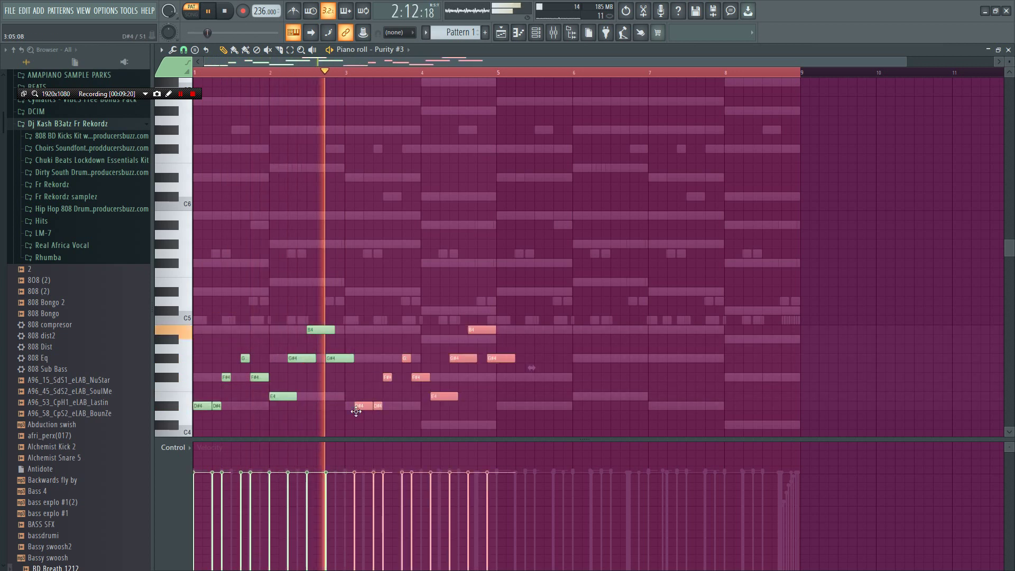
pyautogui.moveTo(356, 410); pyautogui.dragTo(347, 410)
pyautogui.keyDown('ctrl'); pyautogui.click(405, 416); pyautogui.keyUp('ctrl')
pyautogui.press('space')
# Change the copied melody in bar 4 to C#4, F#4, A#4 and F#4
pyautogui.rightClick(432, 399)
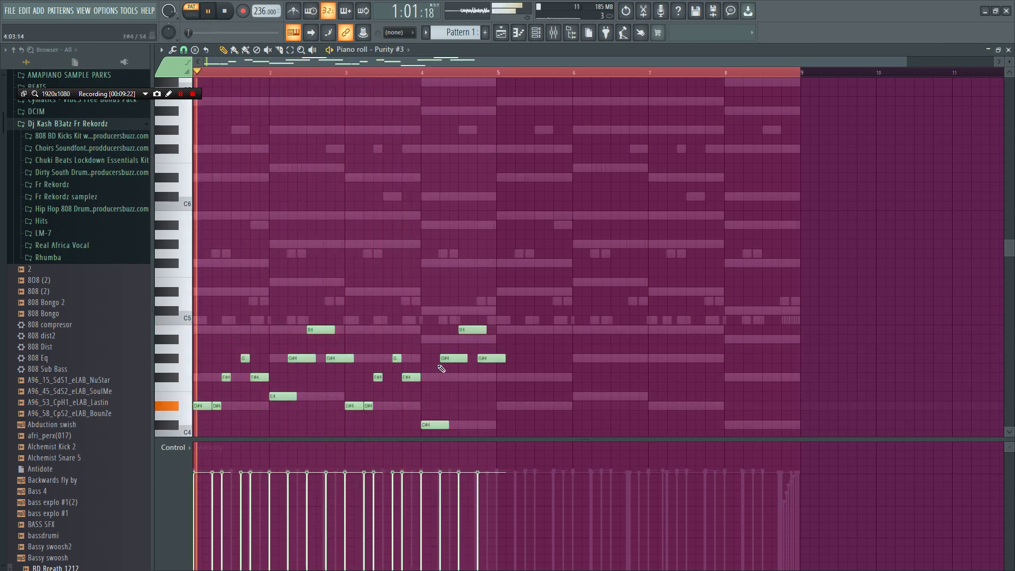
pyautogui.moveTo(444, 358); pyautogui.dragTo(444, 378)
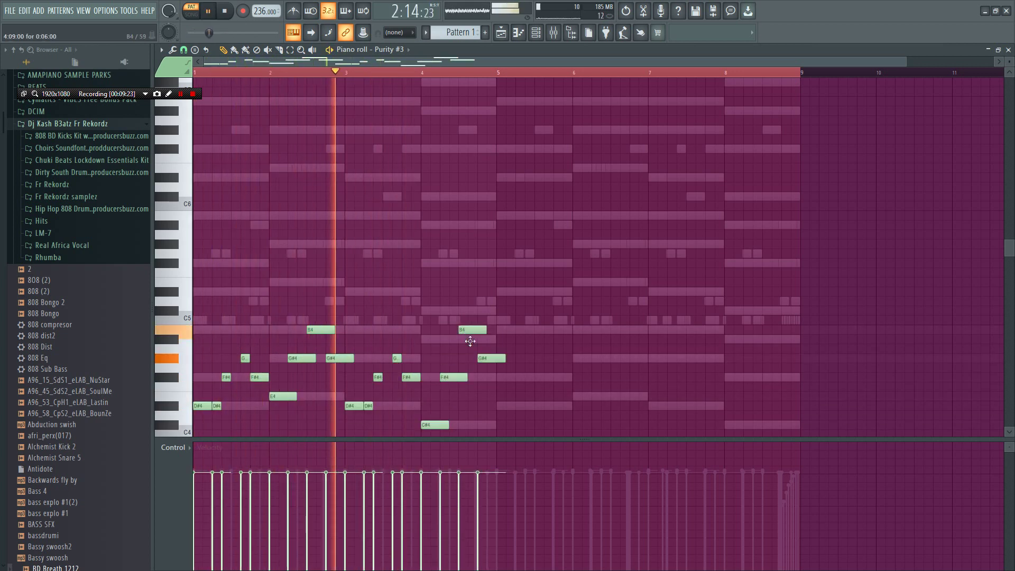
pyautogui.moveTo(470, 342); pyautogui.dragTo(496, 377)
# Copy the four-bar melody into bars 5 to 8 and raise all Purity #3 notes by one octave
pyautogui.hotkey('ctrl', 'v')
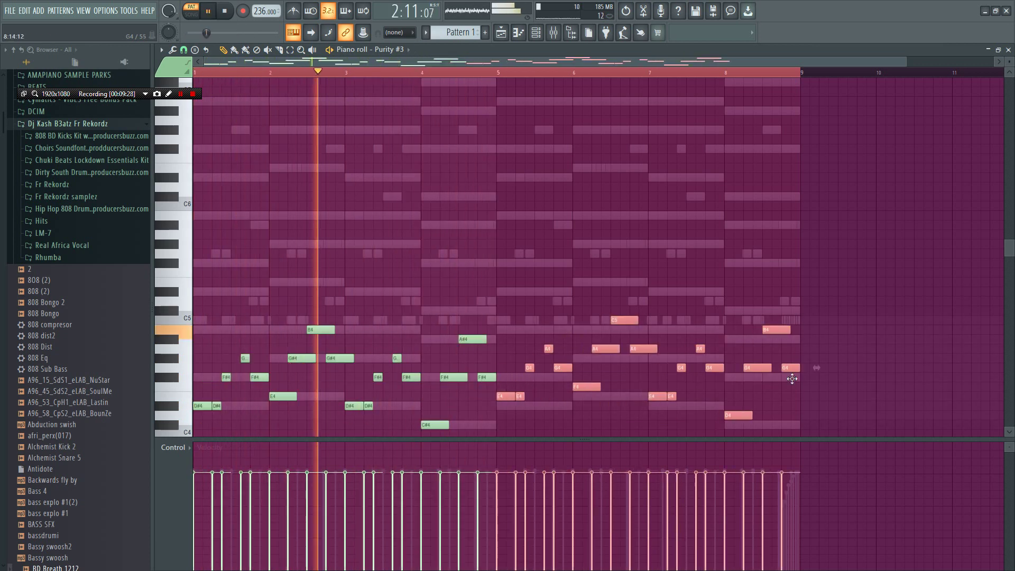
pyautogui.hotkey('ctrl', 'a')
pyautogui.hotkey('ctrl', 'Up')
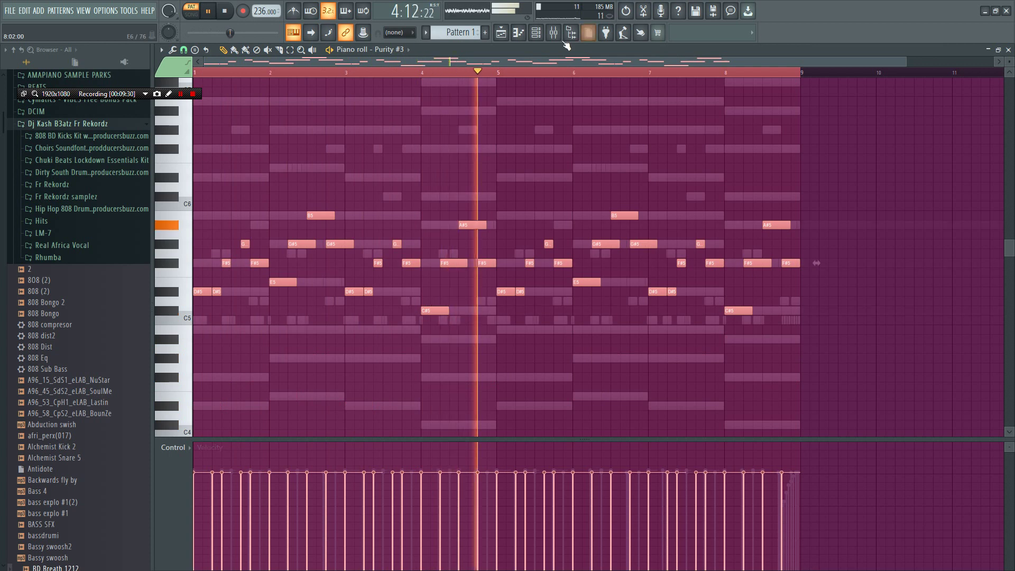
# Audition the full beat, solo Purity #3 in the channel rack and switch its preset to Acoustic Grand
pyautogui.click(537, 34)
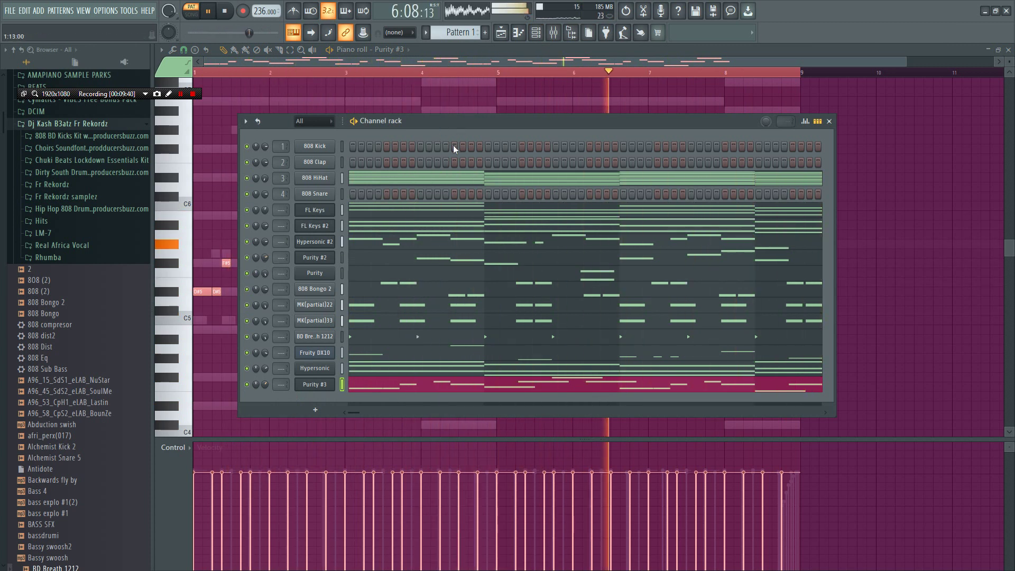
pyautogui.press('space')
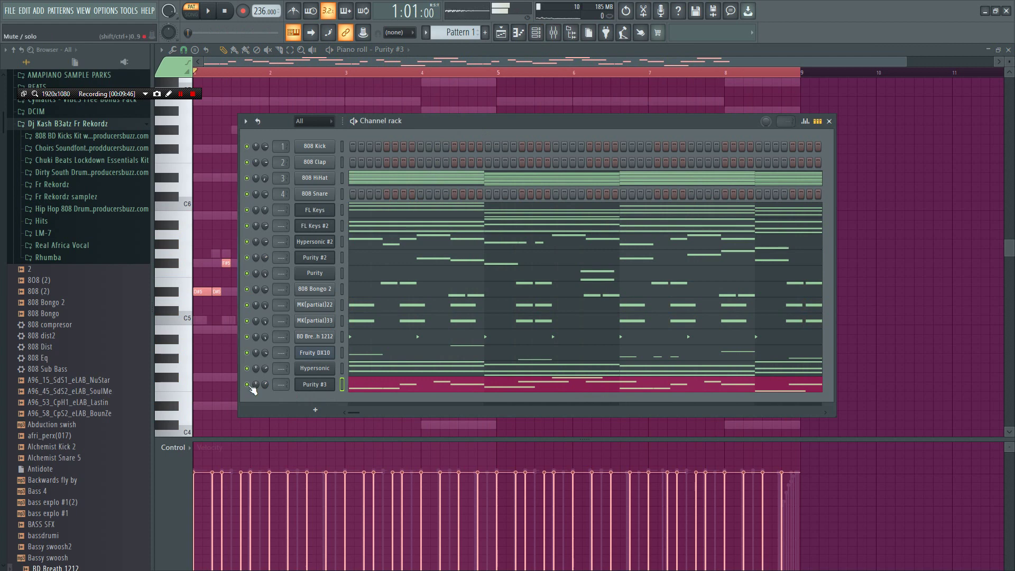
pyautogui.press('space')
pyautogui.click(315, 385)
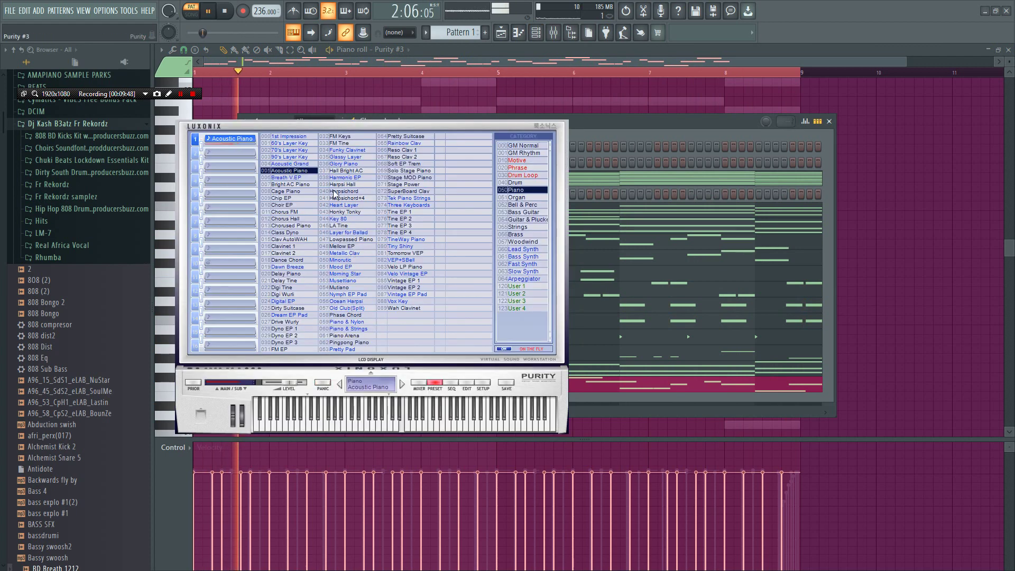
pyautogui.click(310, 164)
pyautogui.click(627, 135)
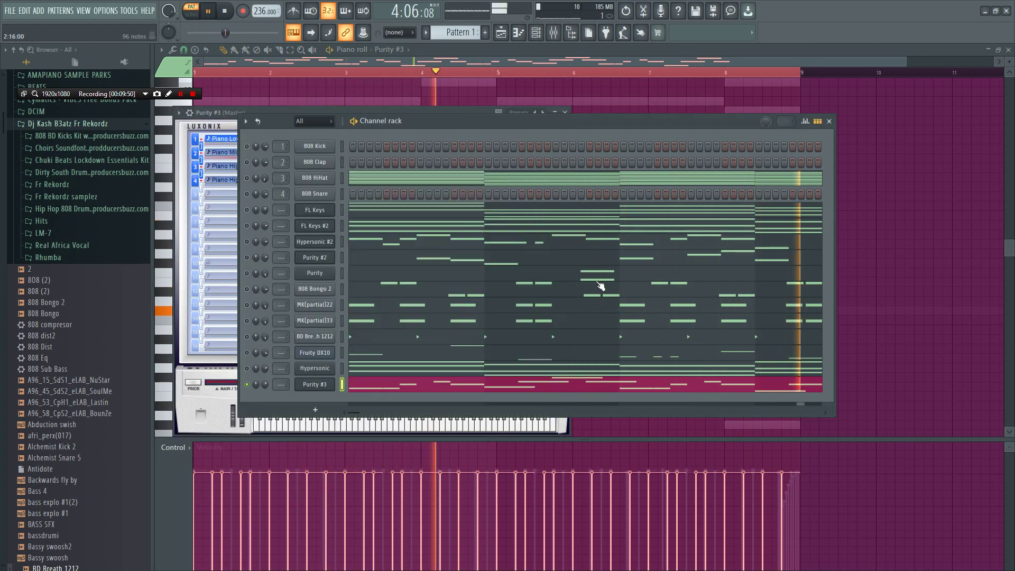
# Add bar-long chord notes under the piano melody: F#4 and B4 in bar 1, G#4 and B4 in bars 2–3, F#4 and A#4 in bar 4
pyautogui.click(579, 390)
pyautogui.click(577, 390)
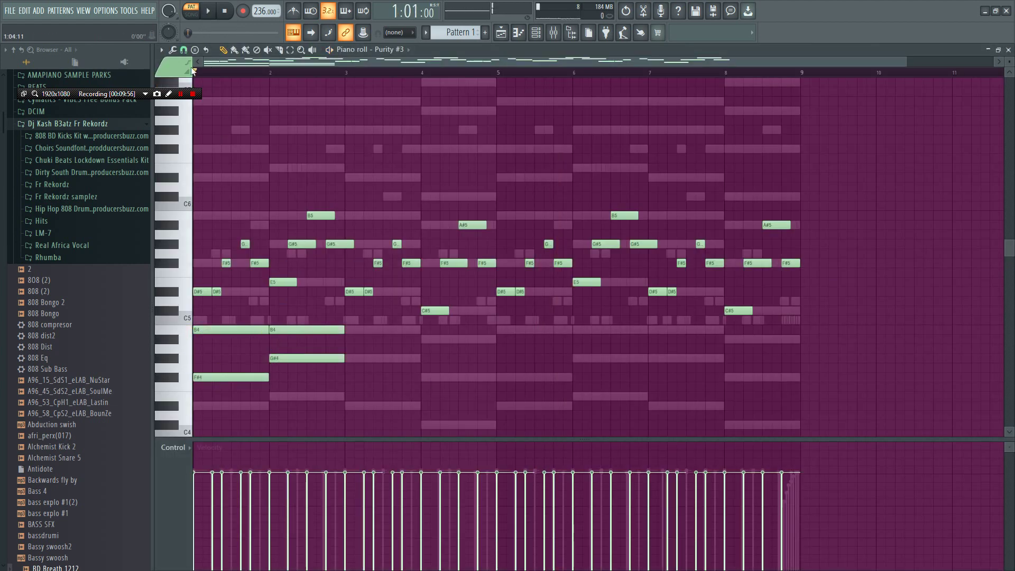
pyautogui.press('space')
pyautogui.click(349, 358)
pyautogui.click(350, 331)
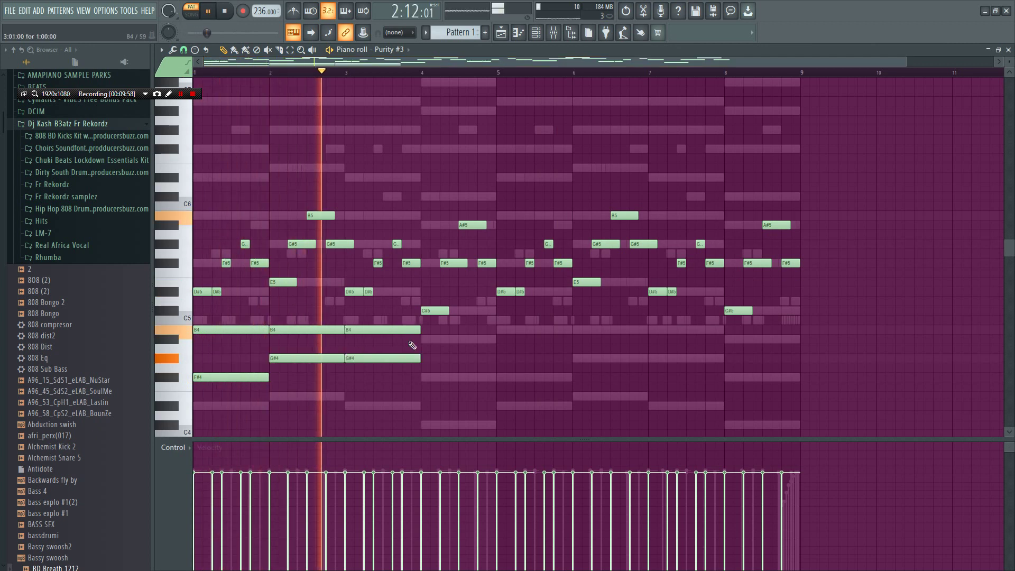
pyautogui.click(424, 339)
pyautogui.click(423, 377)
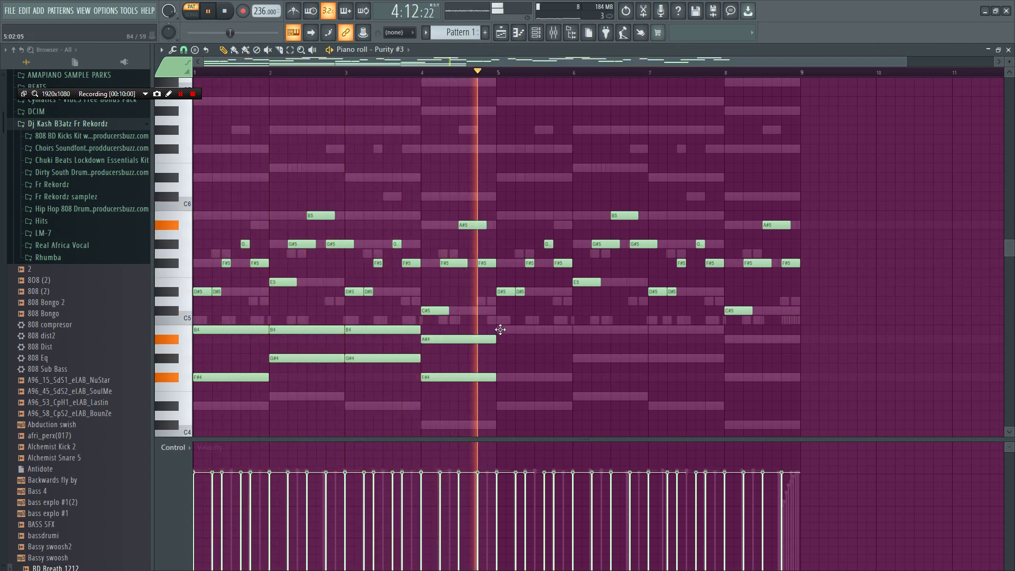
# Add bar-long harmony notes in the second half: B4 in bar 5, G#4 and B4 in bars 6 and 7, and A#4 in bar 8
pyautogui.click(500, 330)
pyautogui.click(578, 330)
pyautogui.click(582, 358)
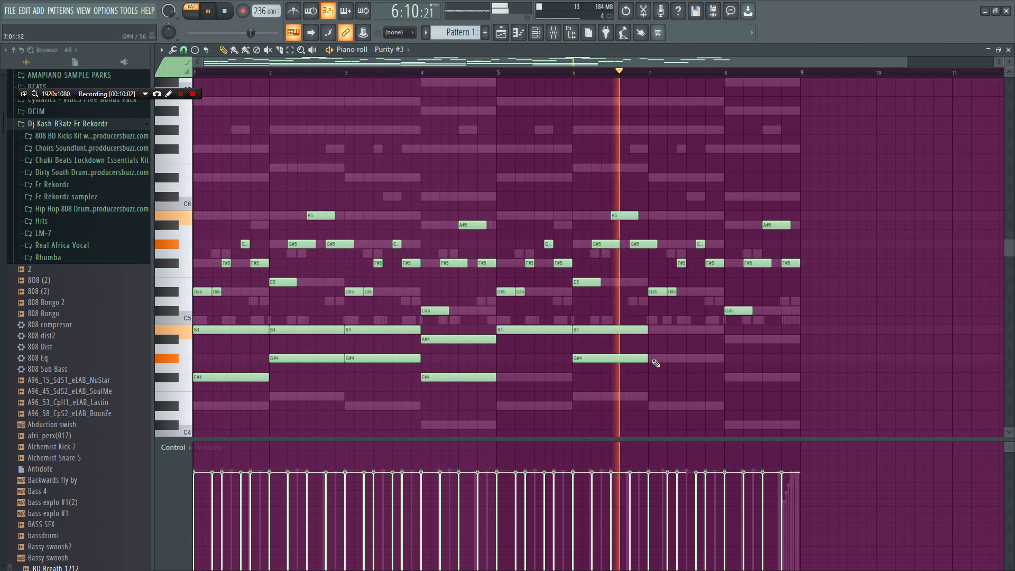
pyautogui.click(653, 330)
pyautogui.click(652, 358)
pyautogui.click(729, 339)
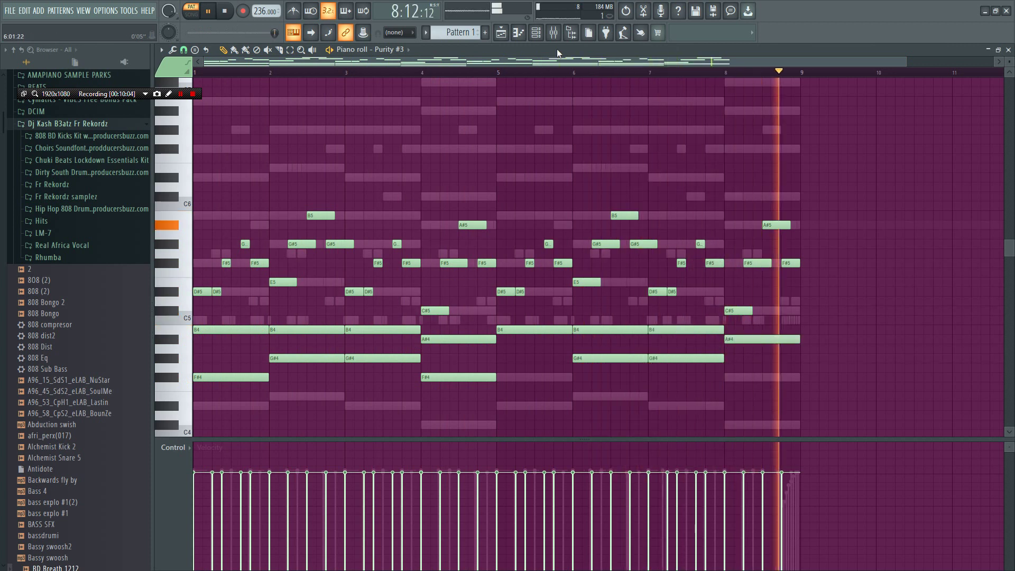
# Unmute all channels in the channel rack and save the project to the Desktop as "shevj beaatt", then stop playback
pyautogui.click(537, 33)
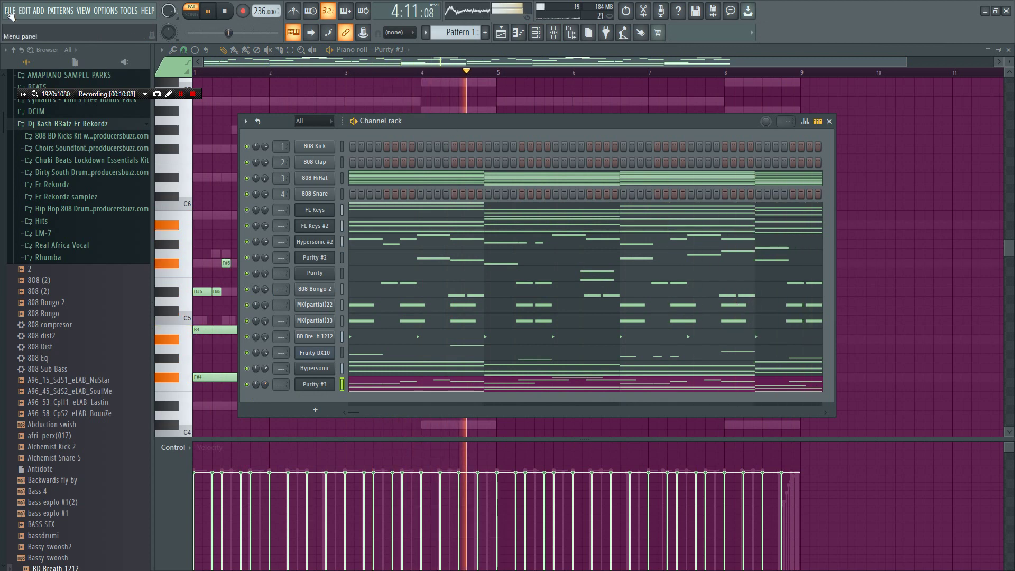
pyautogui.click(21, 59)
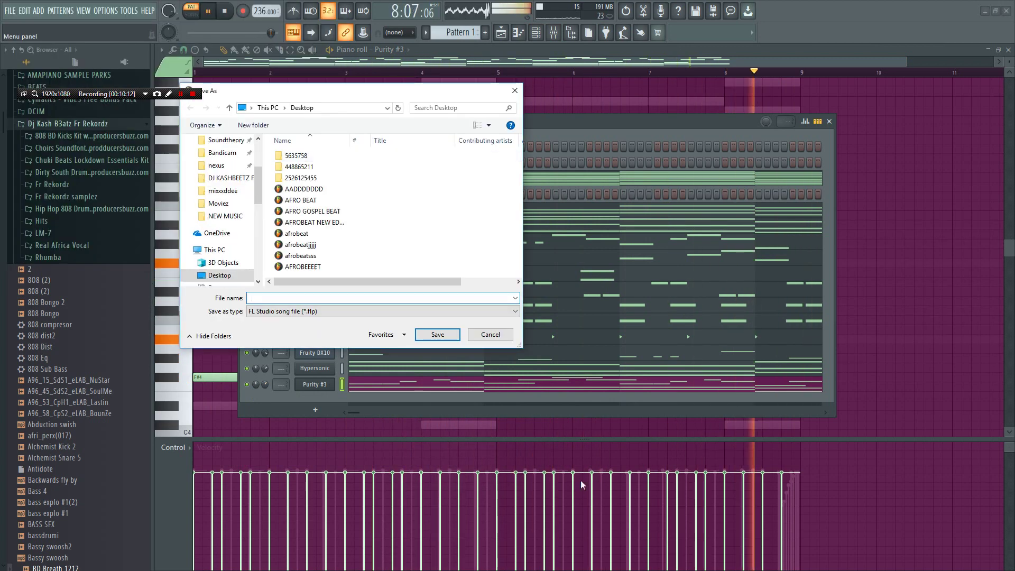
pyautogui.write('shevj beaatt')
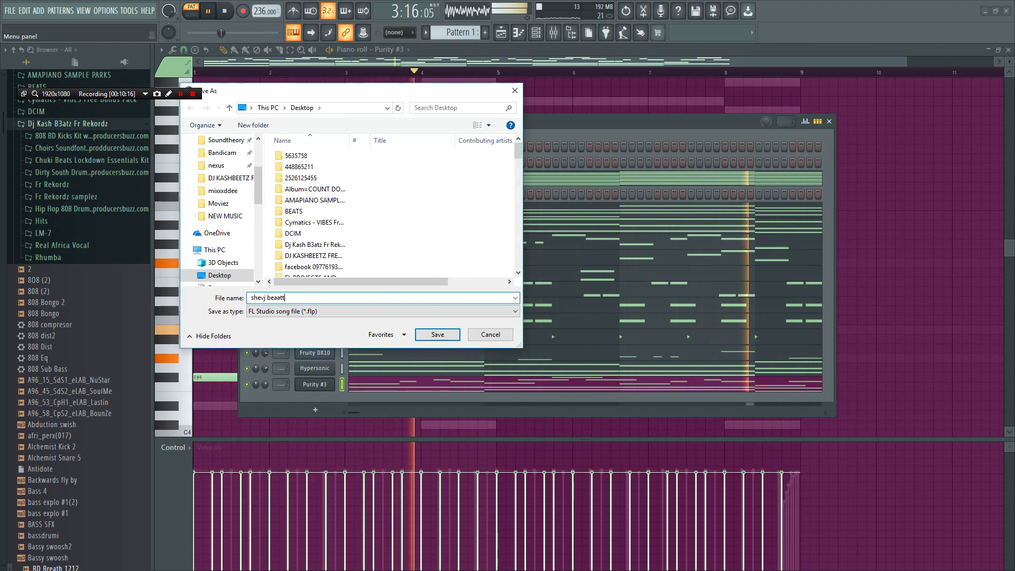
pyautogui.press('Return')
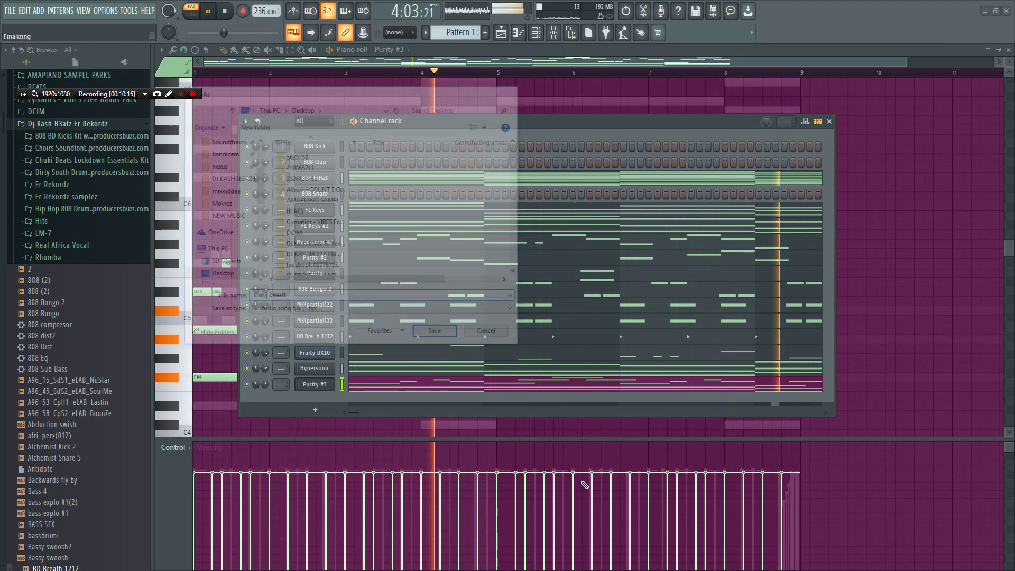
pyautogui.press('space')
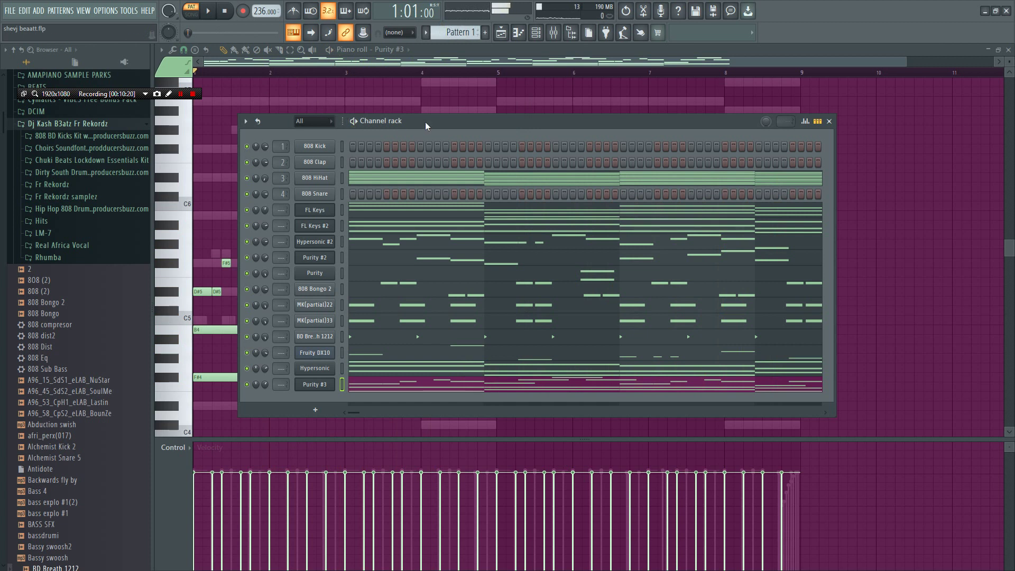
pyautogui.moveTo(439, 123); pyautogui.dragTo(404, 124)
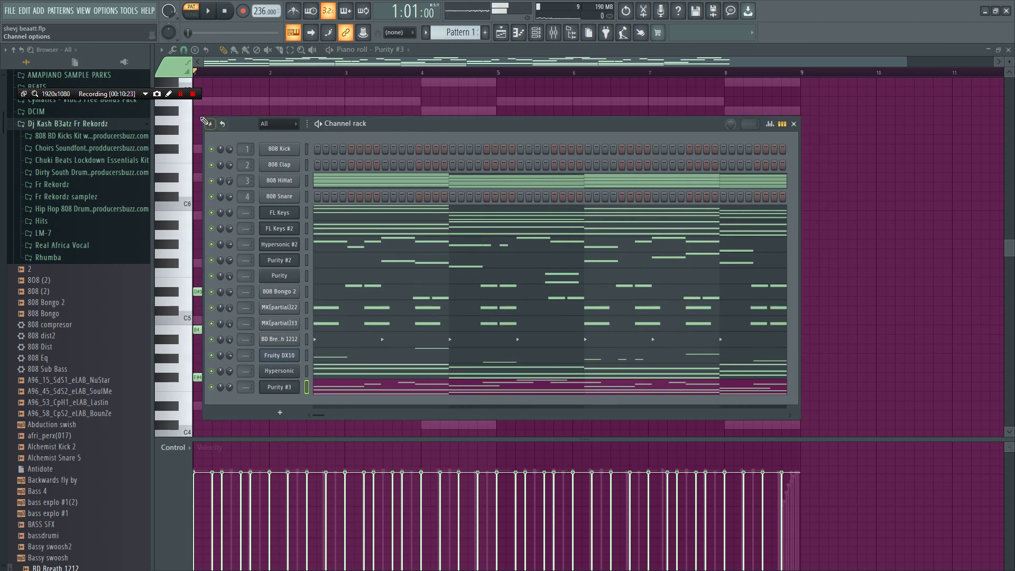